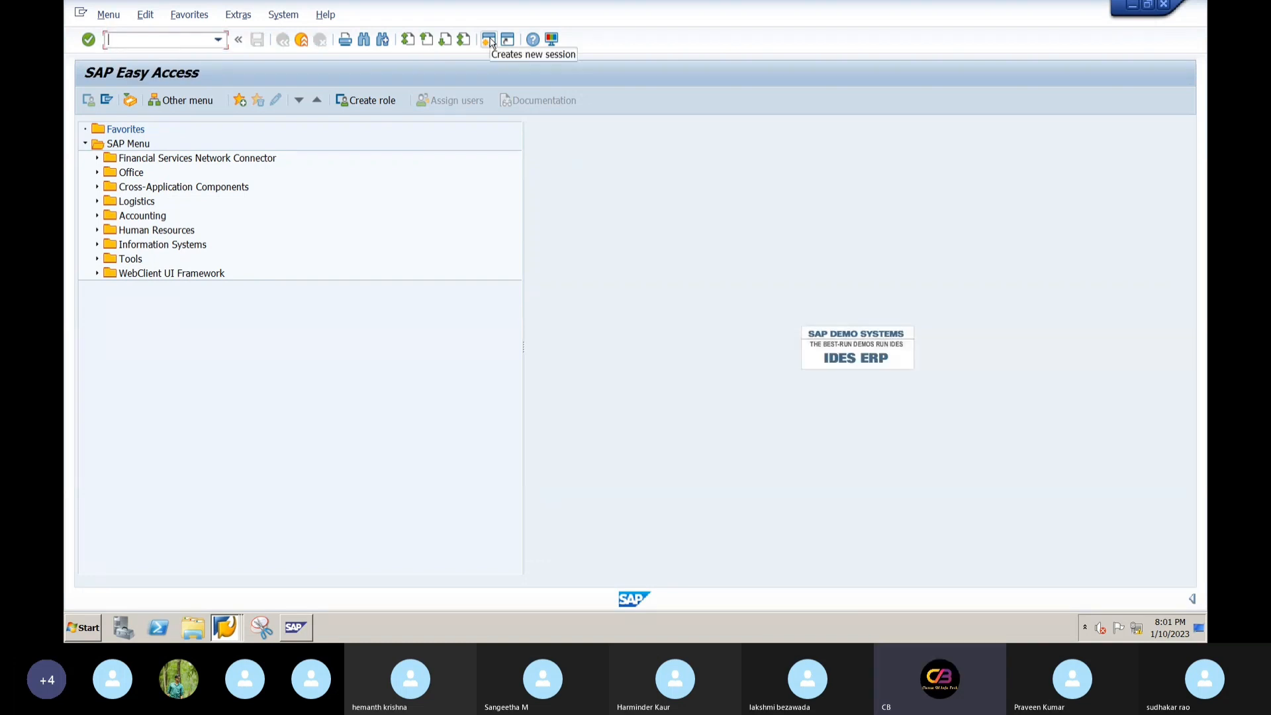
- Set the monospaced font to Lucida Sans Typewriter, Bold, size 18 in the SAP GUI options and apply it
click(551, 41)
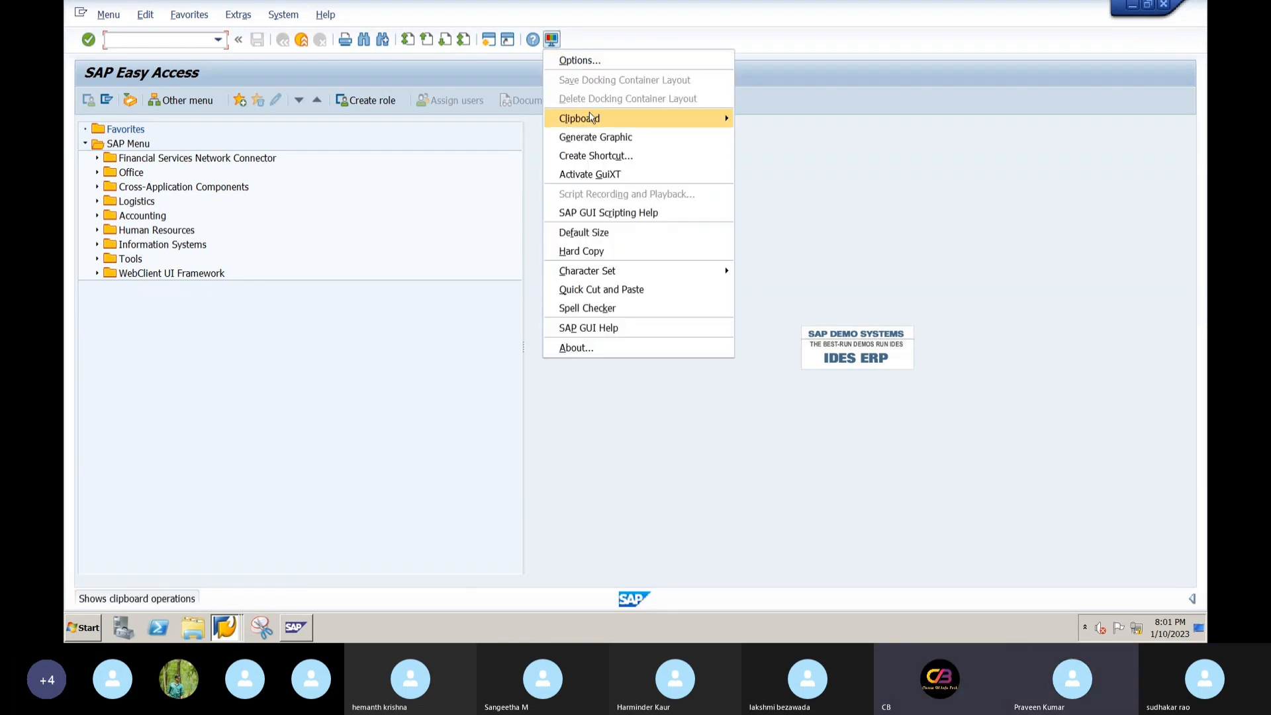
click(580, 59)
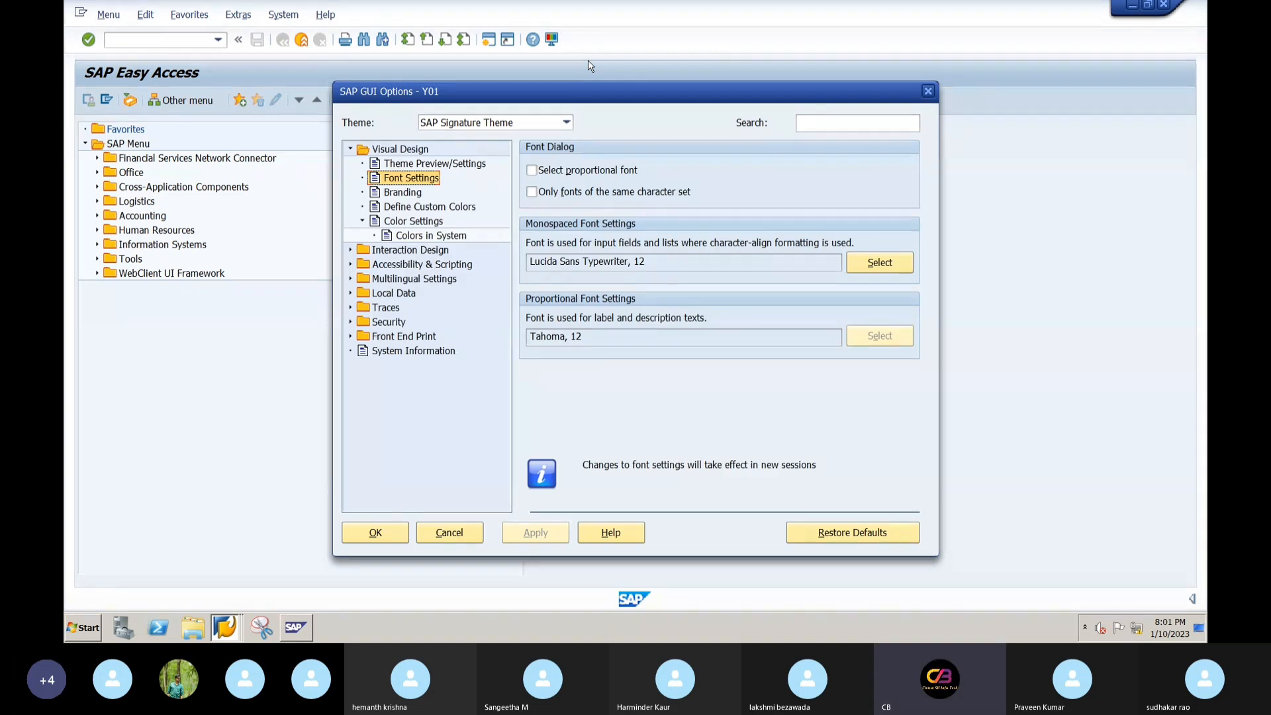
click(855, 265)
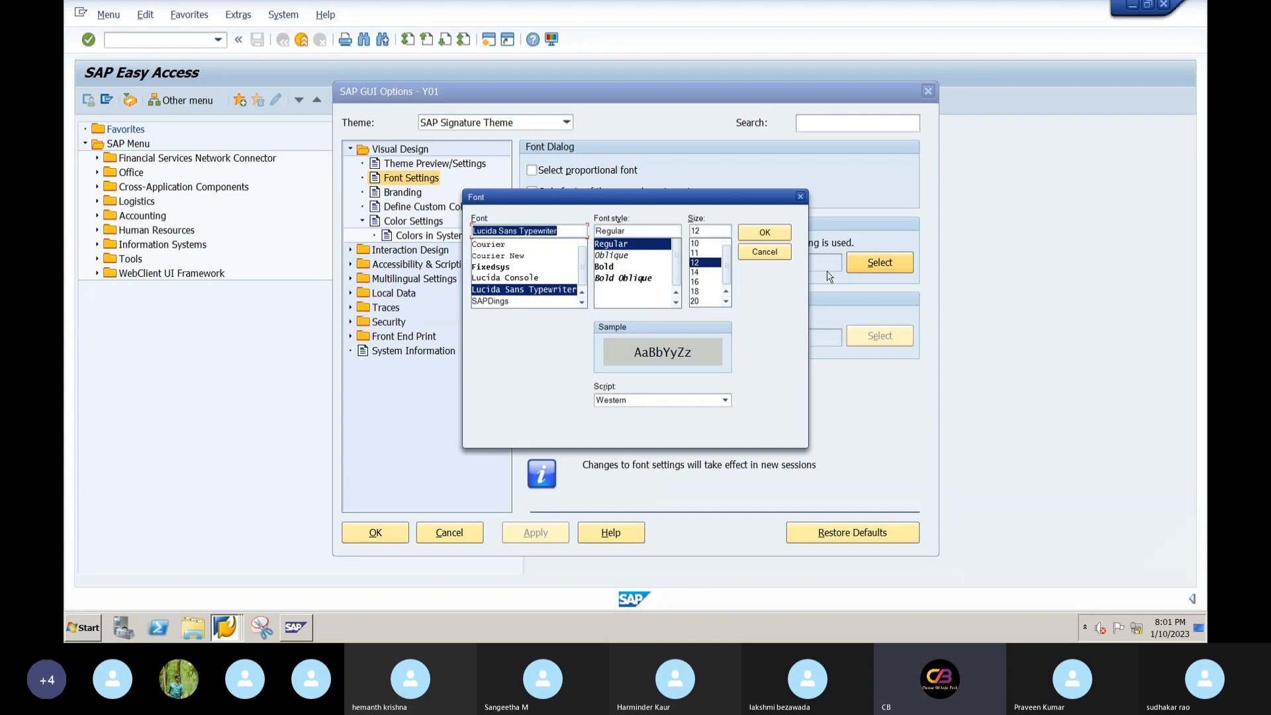
click(697, 291)
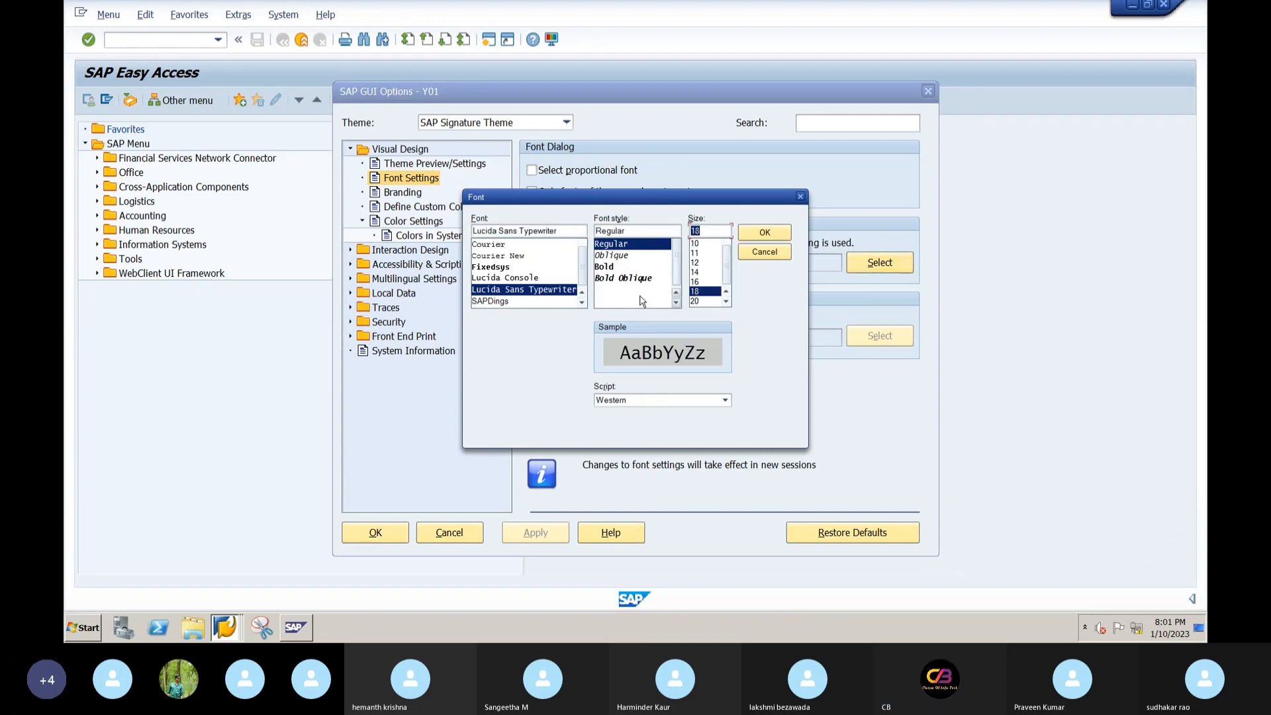
click(605, 266)
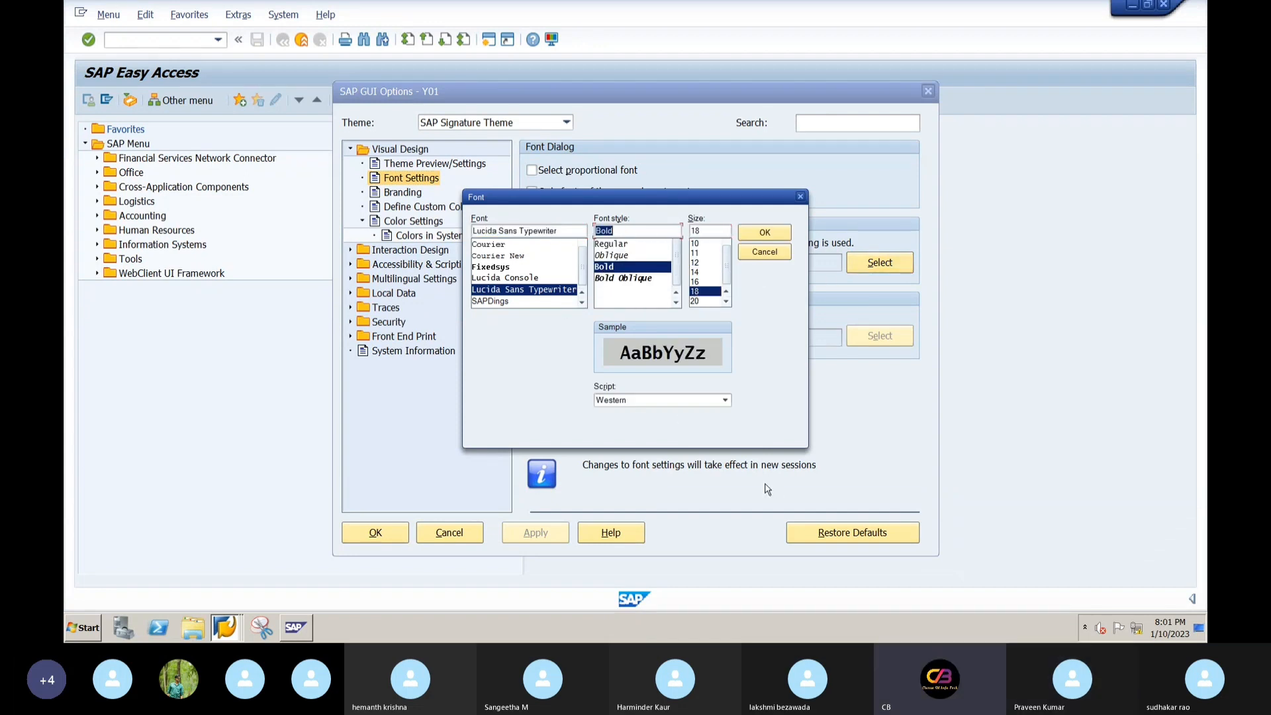
click(764, 235)
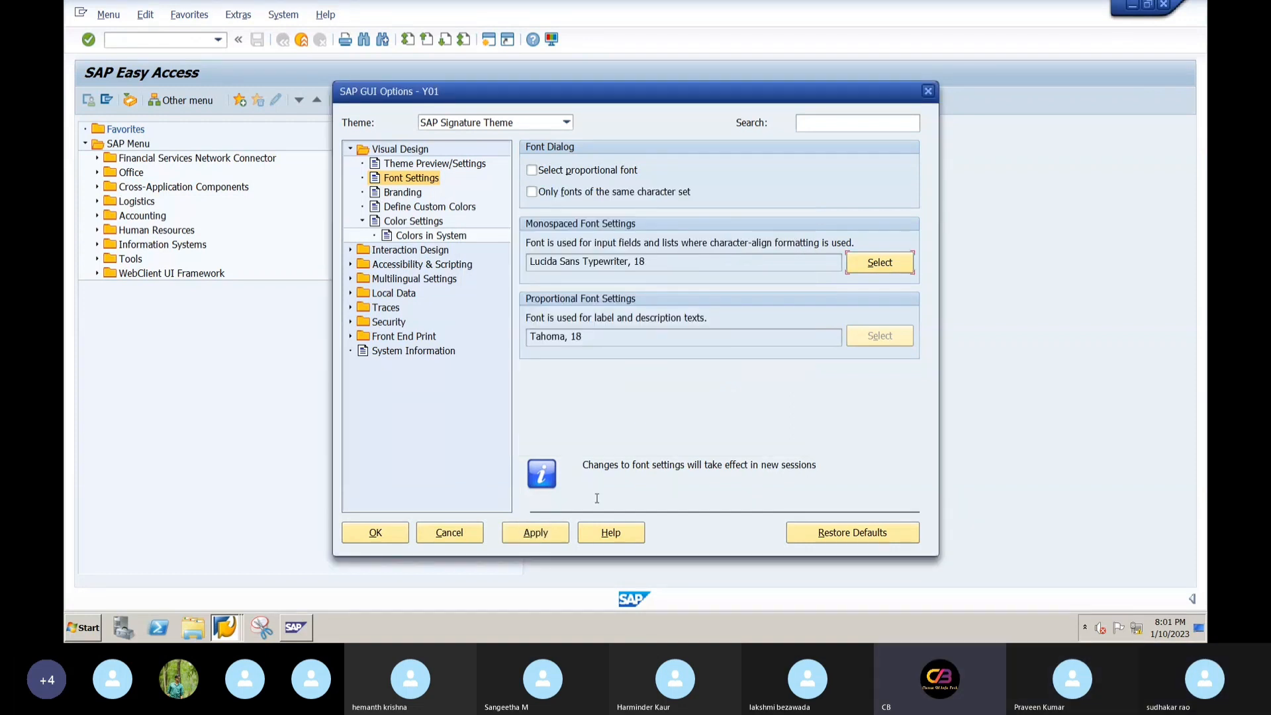
click(536, 533)
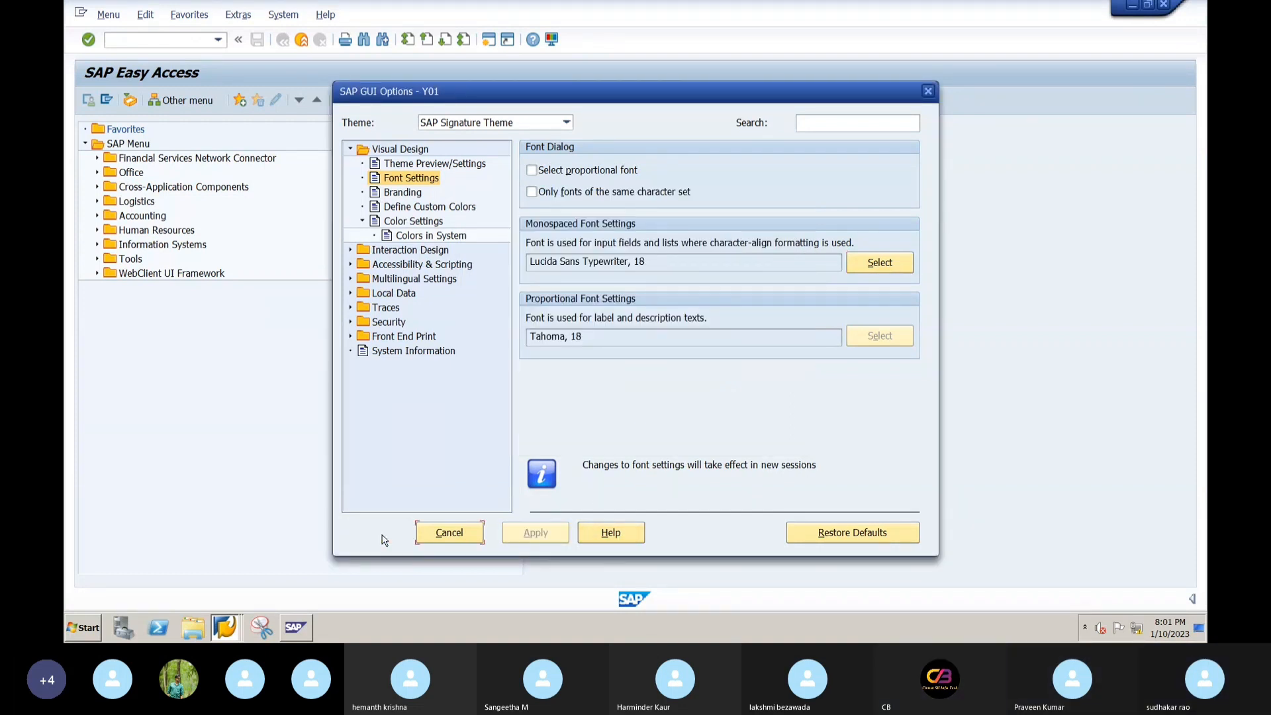
click(381, 535)
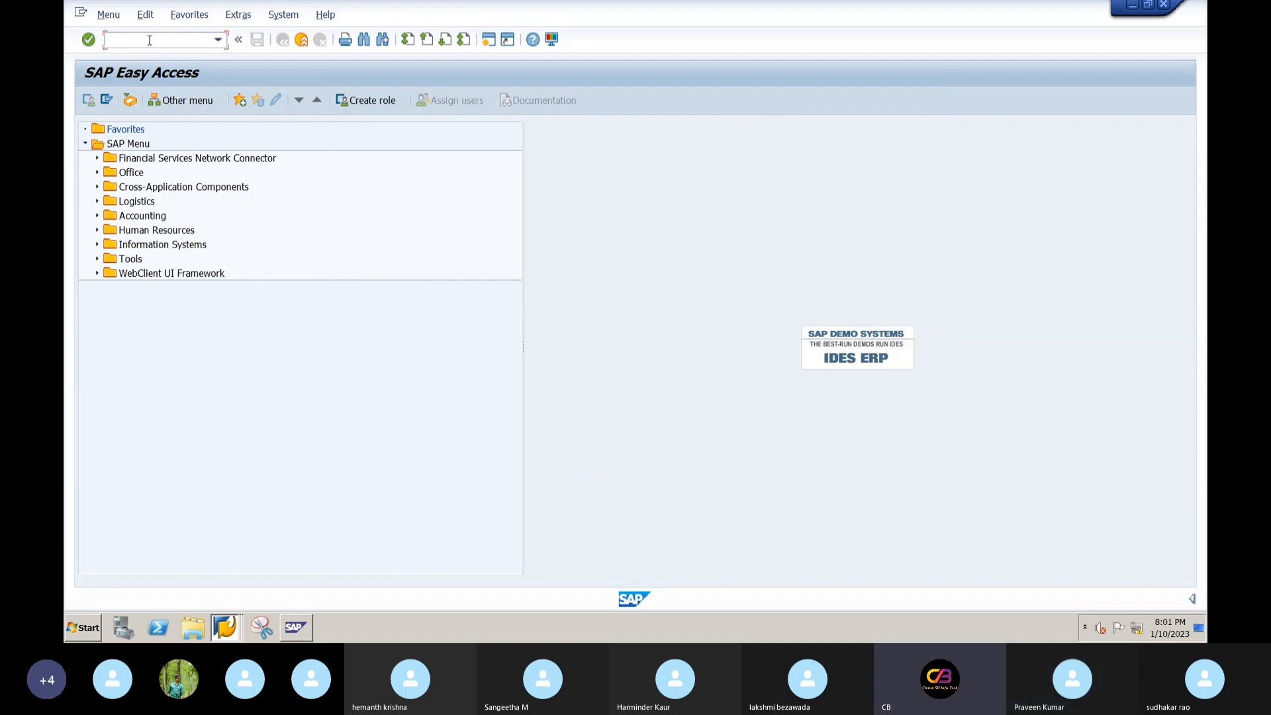
- End the current SAP session with the command /nex and open a new logon screen for the EHP7SR2 system
text(/)
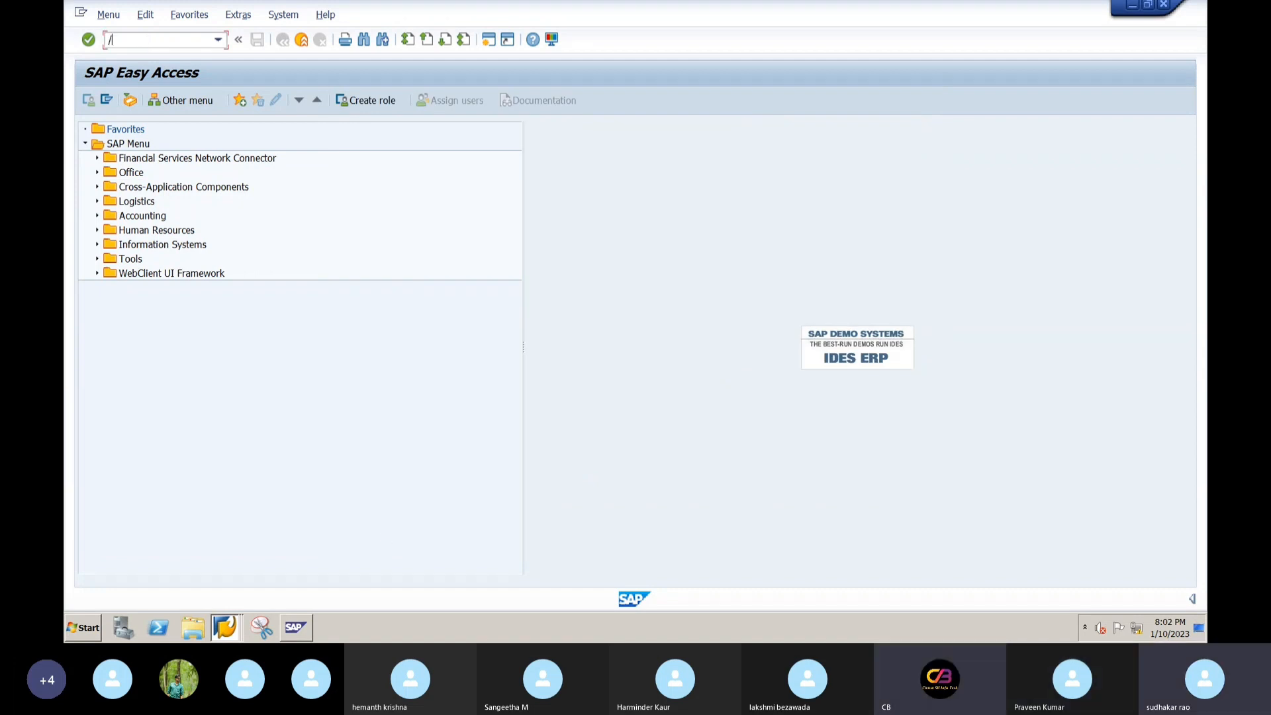
text(nex)
key(Return)
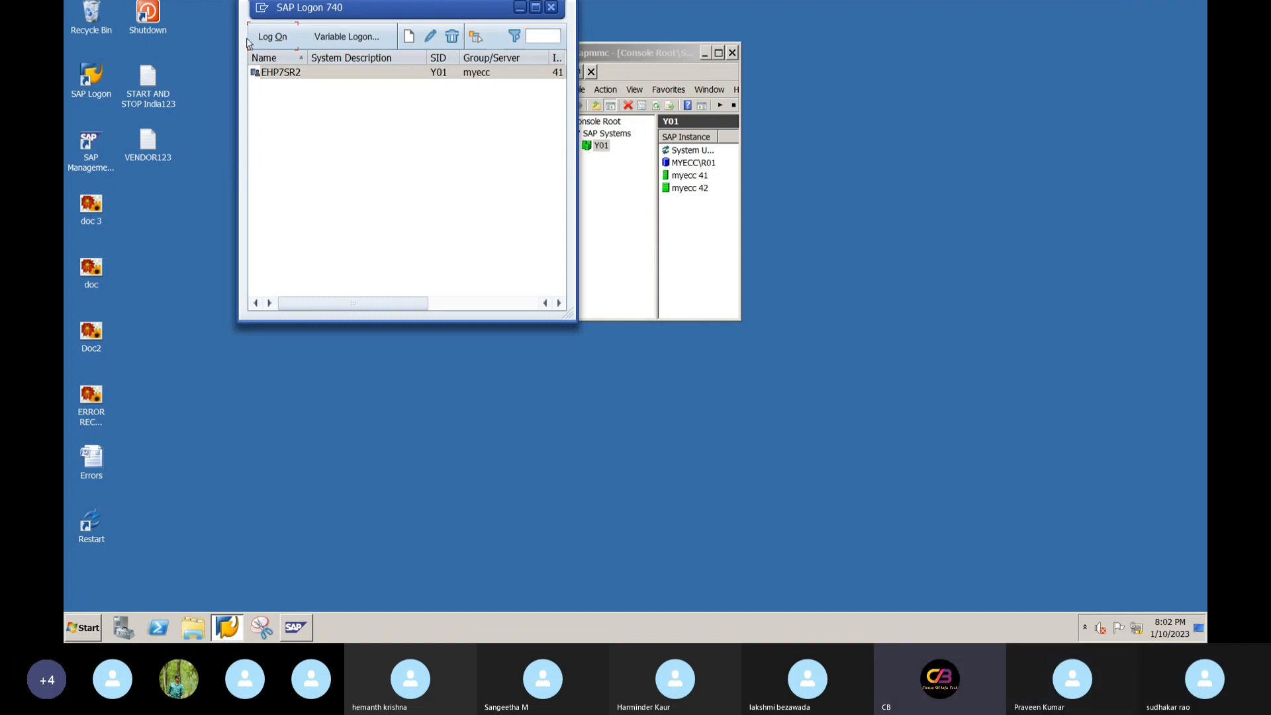
click(270, 38)
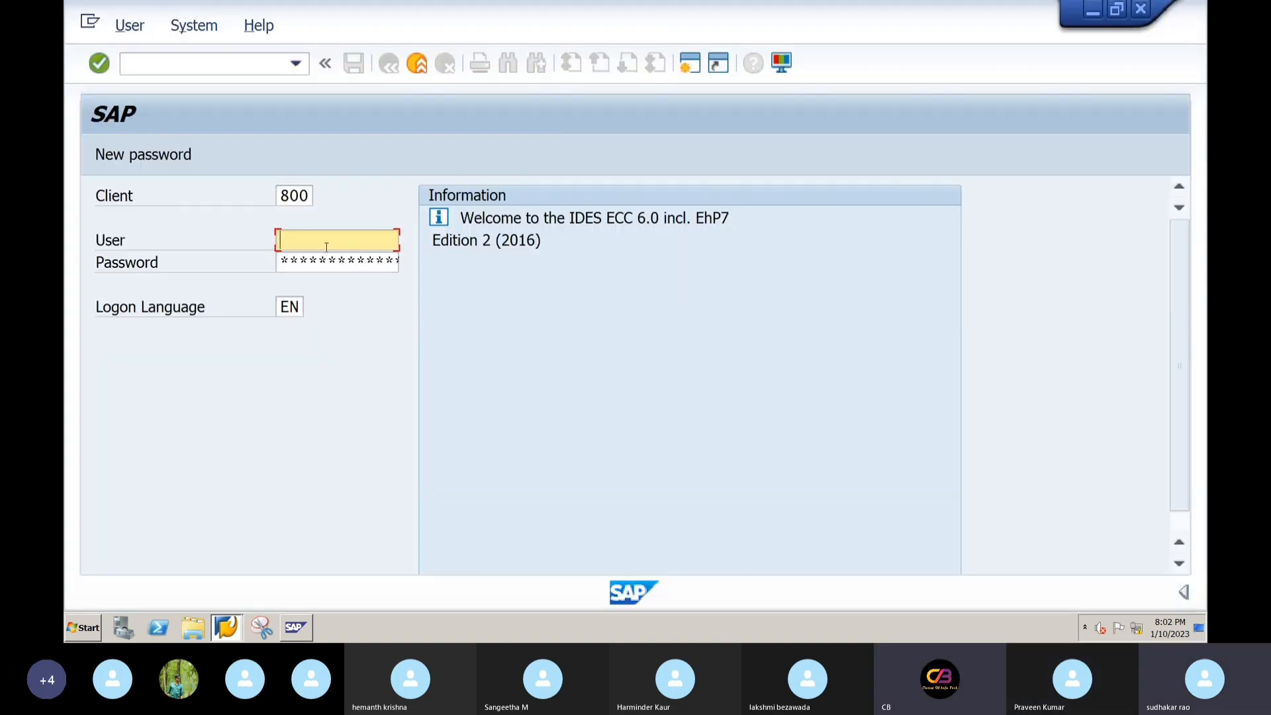
- Log on to client 800 with the user name and the account password, and dismiss the logon information message
text(s)
key(Down)
key(Tab)
key(ctrl+v)
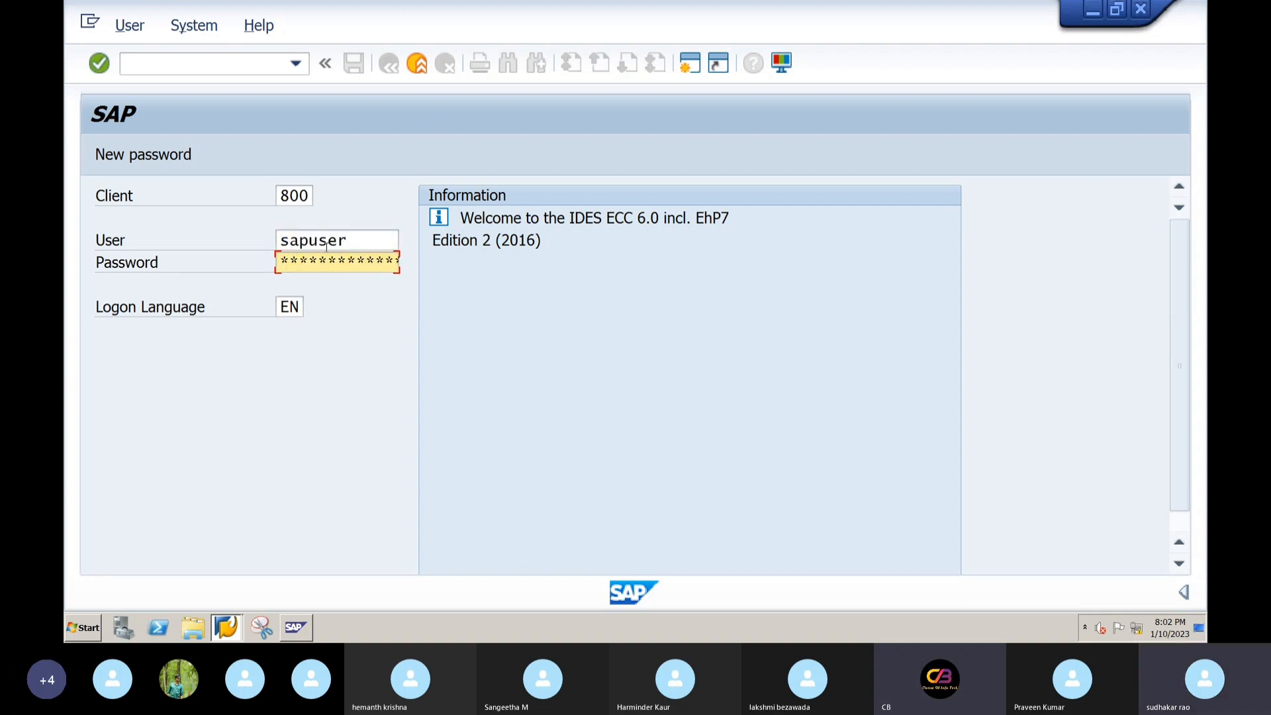
key(Return)
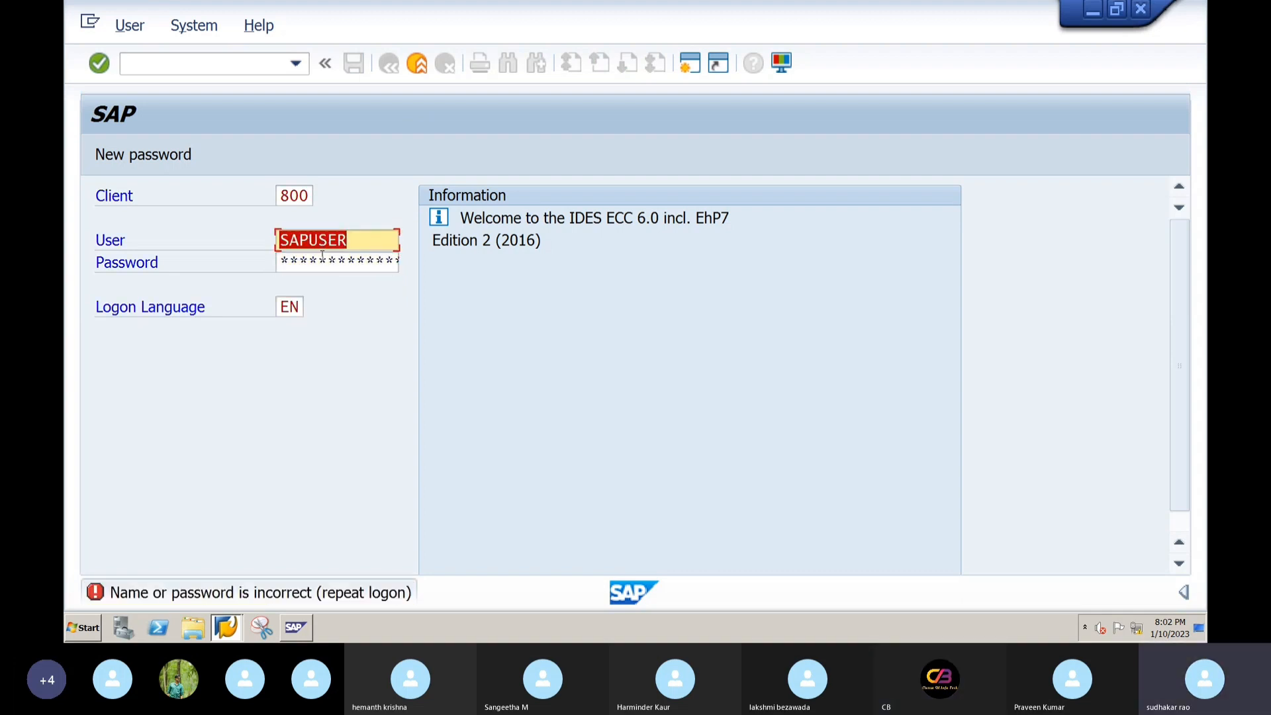
click(326, 260)
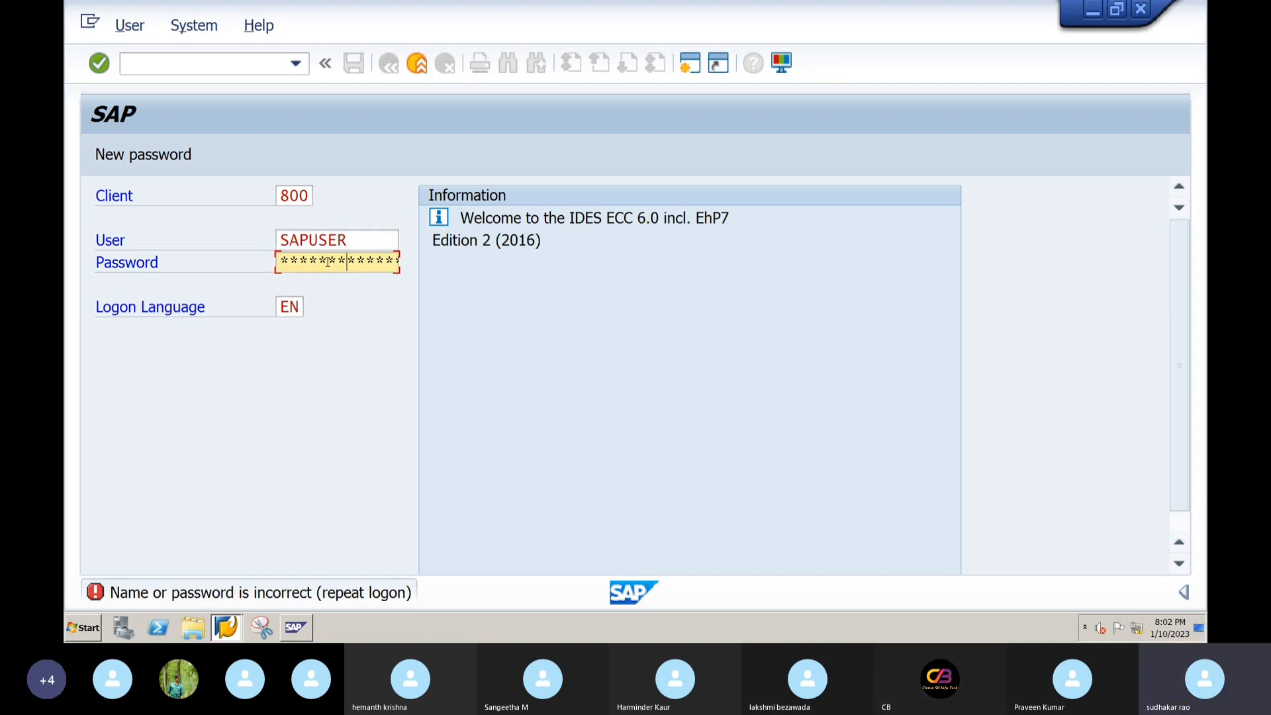
key(Return)
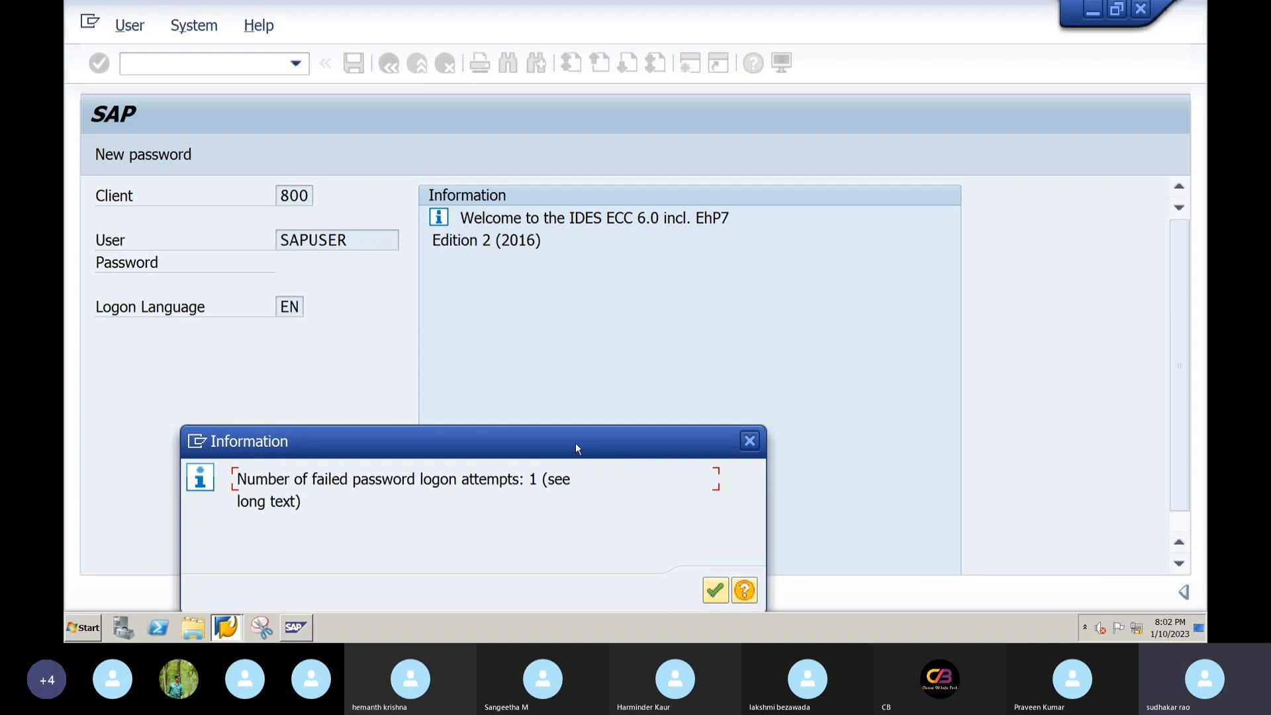
drag(575, 443, 651, 343)
click(791, 493)
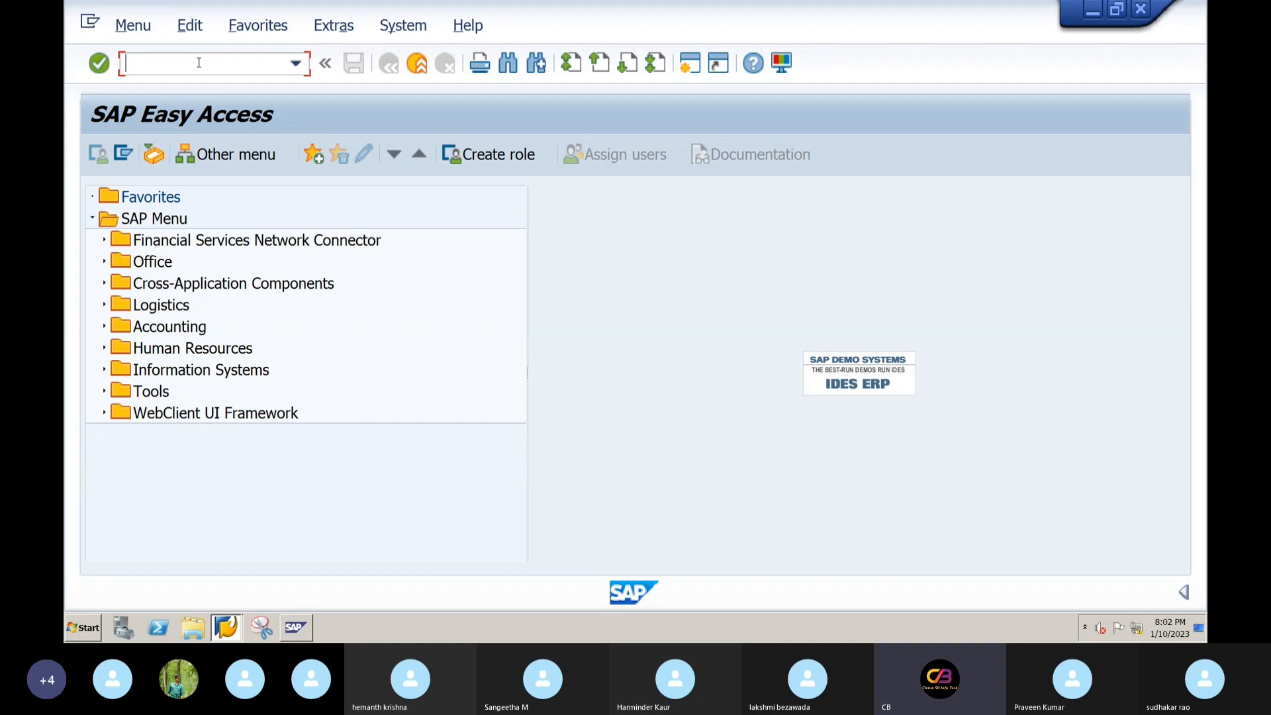
- Open transaction MM60 and list the valuated materials for plant BSP1
text(mm)
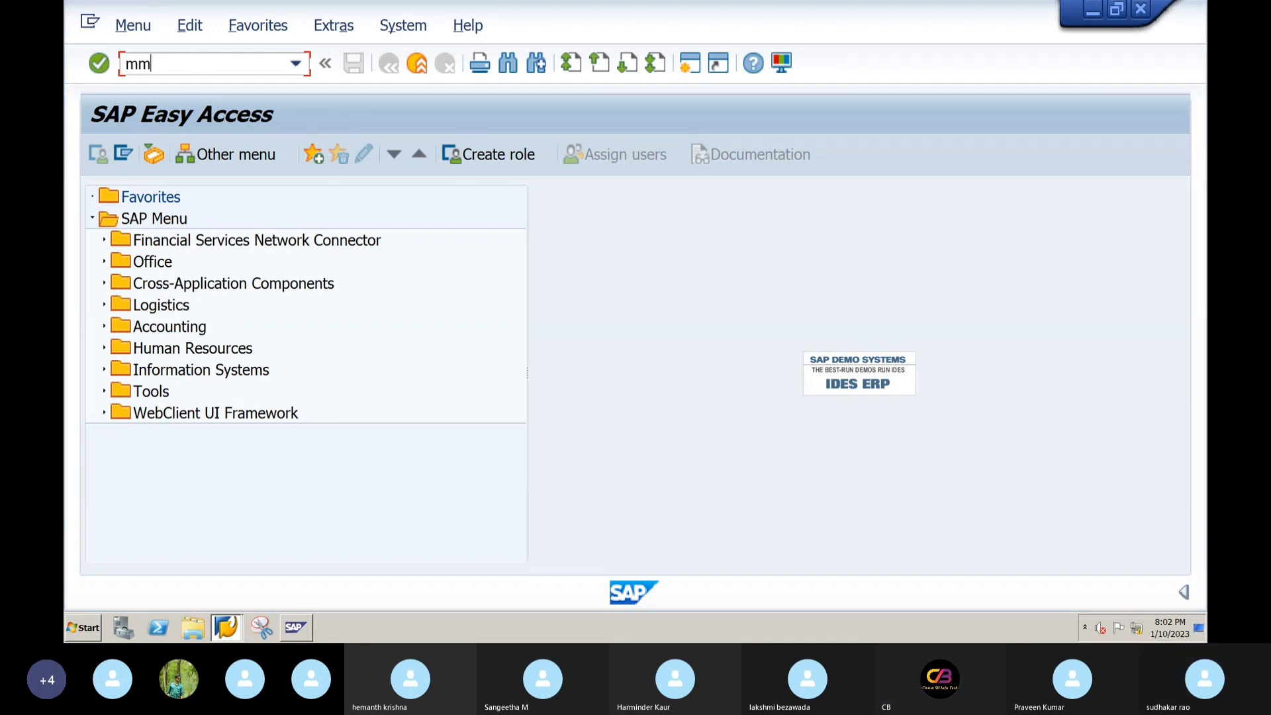
text(60)
key(Return)
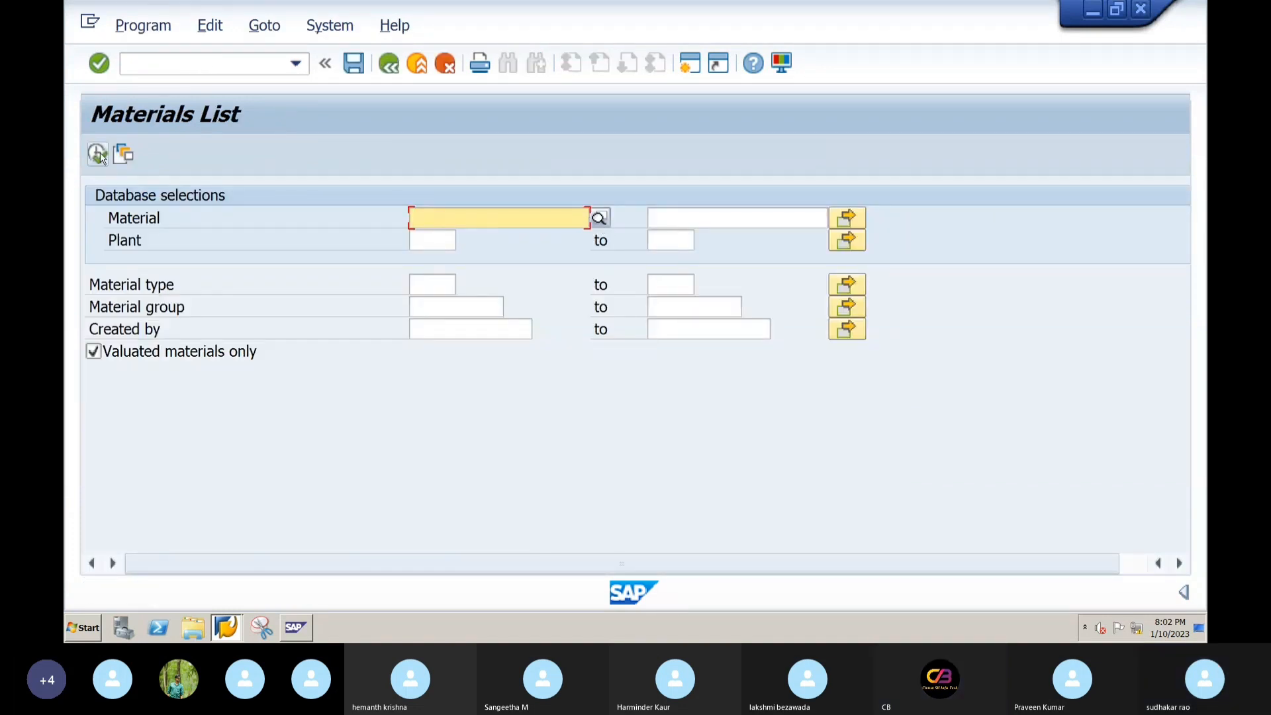
click(425, 245)
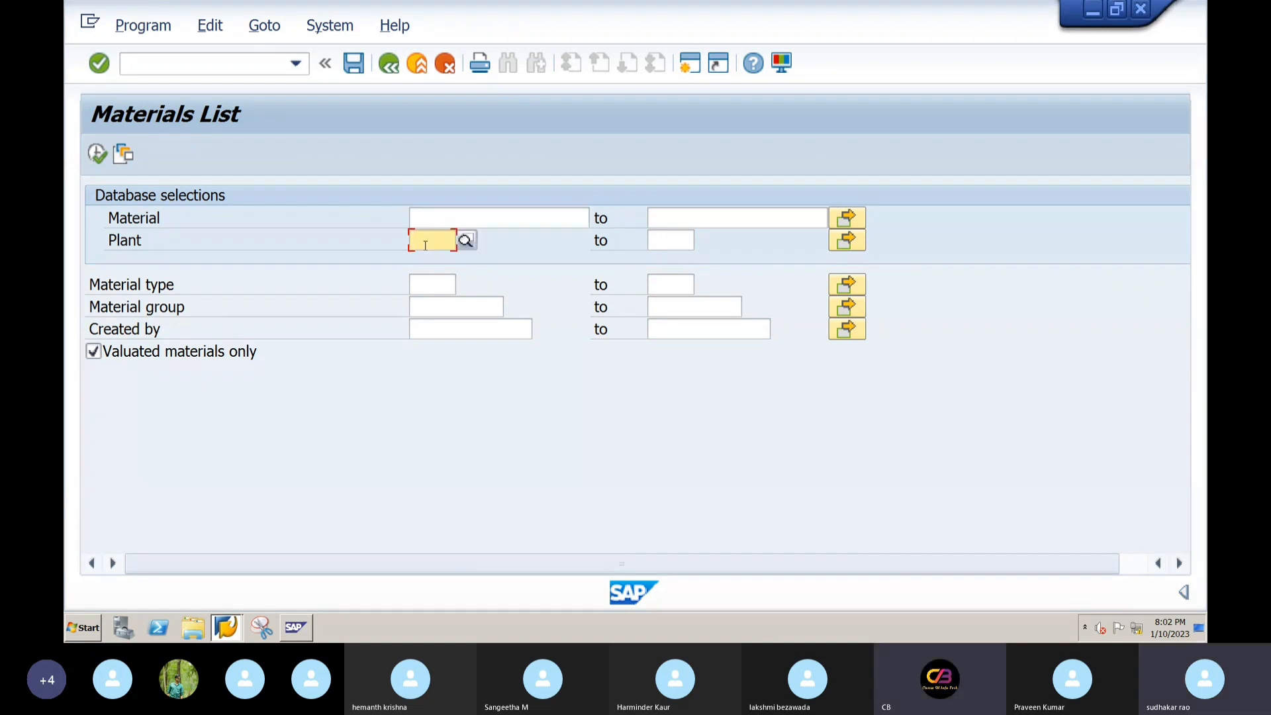
text(bs)
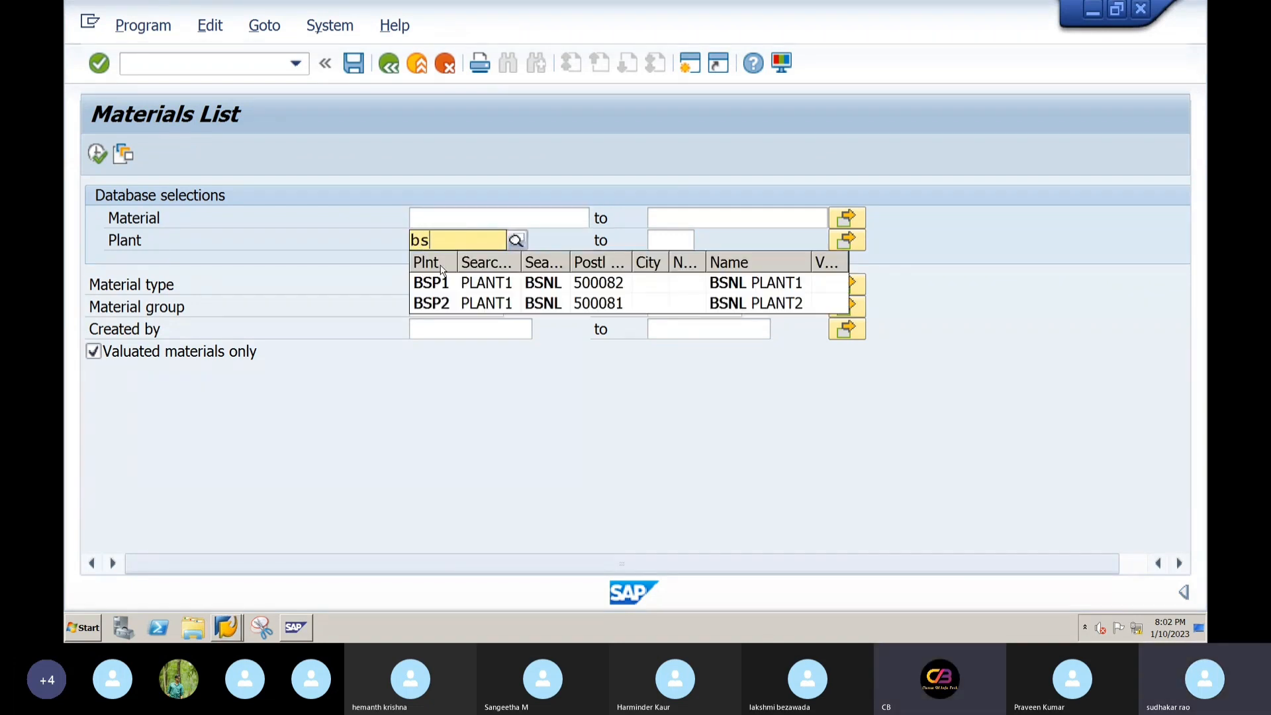
click(434, 283)
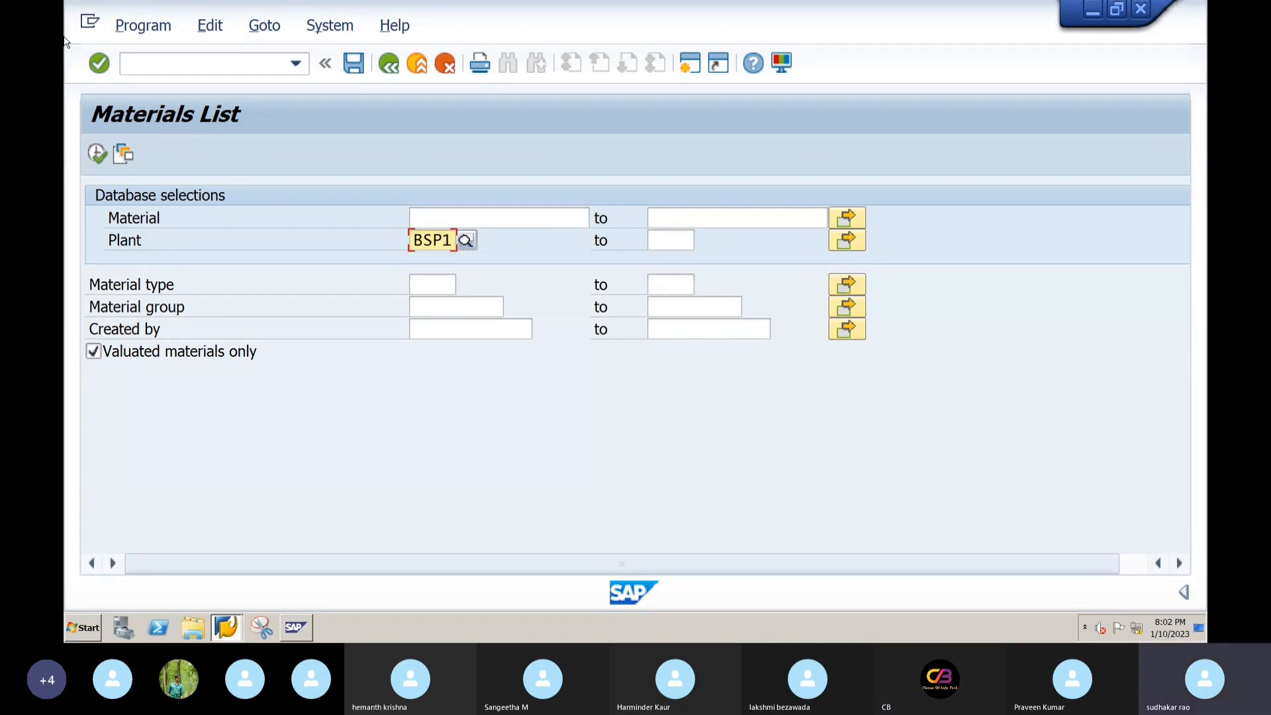
click(96, 156)
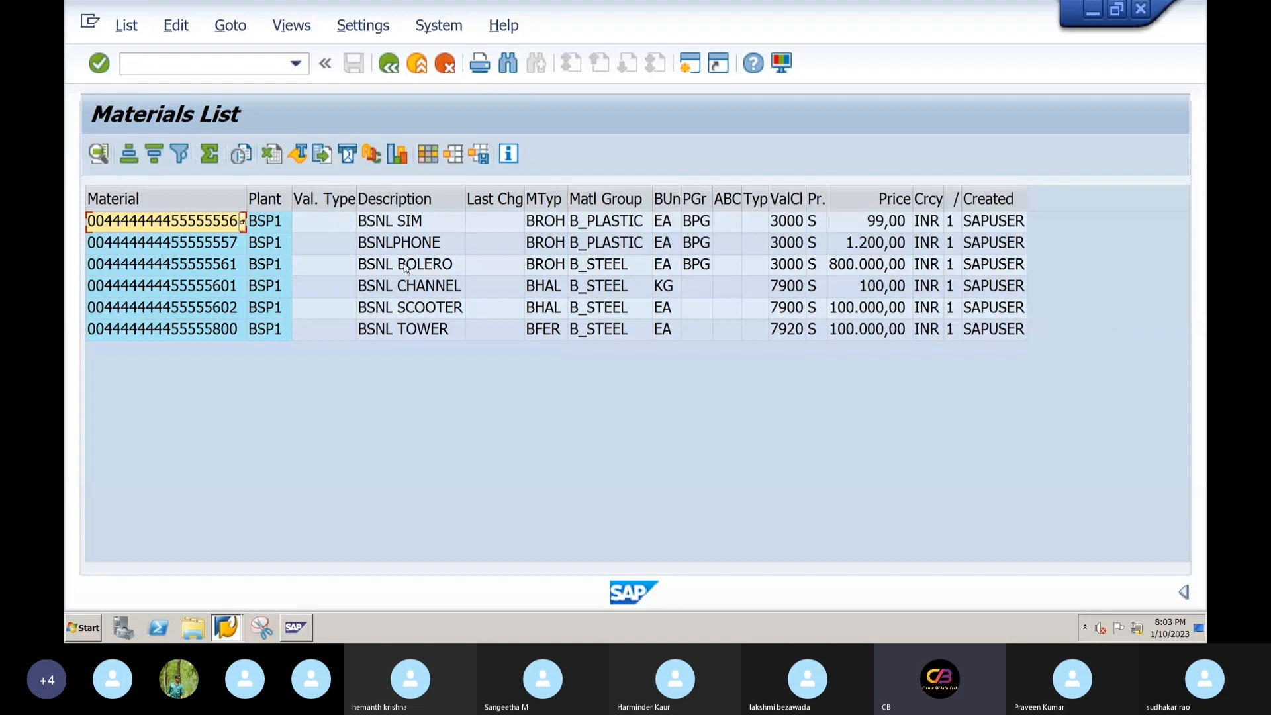
- Switch to mass maintenance with /nmm17 and dismiss the information about selecting tables
click(194, 60)
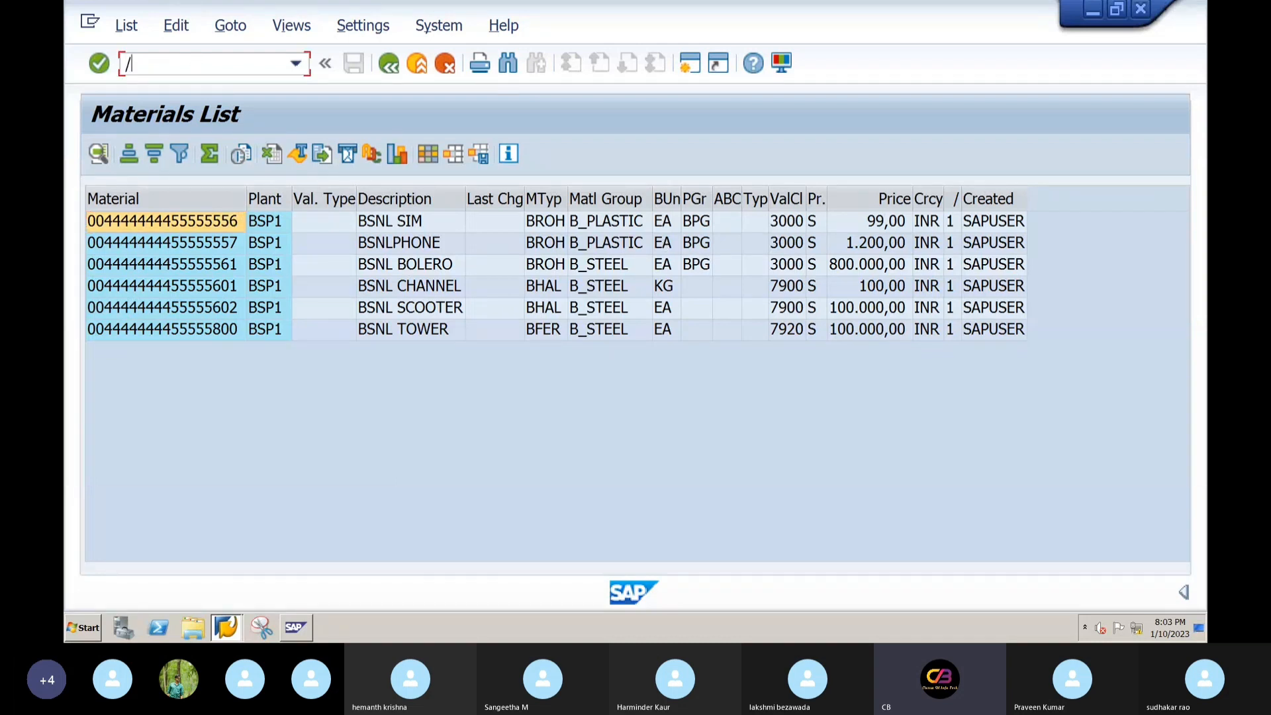
text(/nmm17)
key(Return)
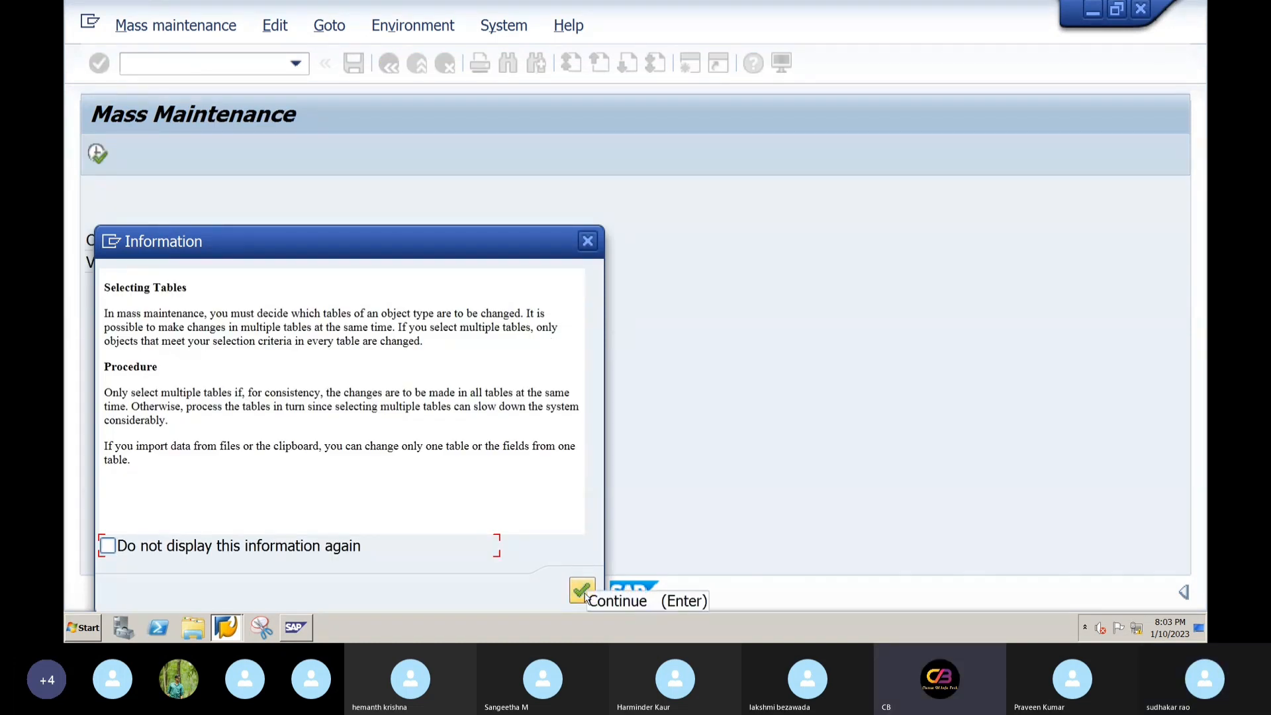
click(588, 242)
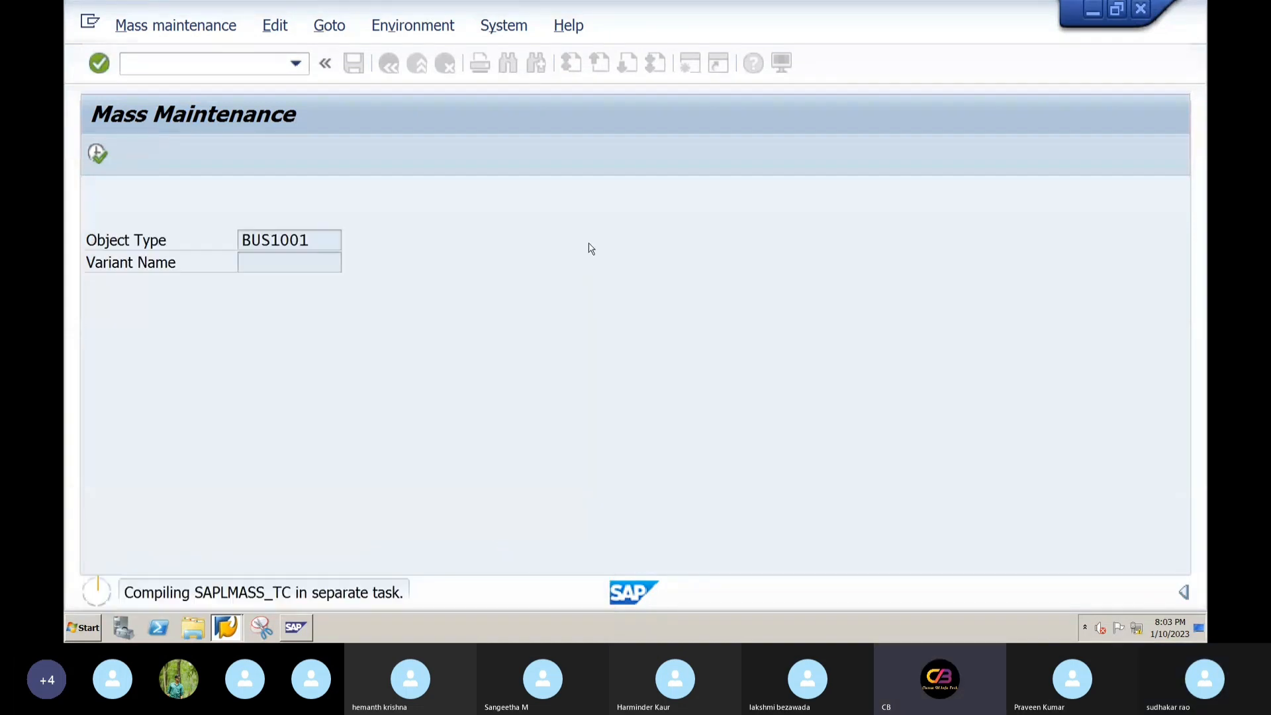
click(227, 63)
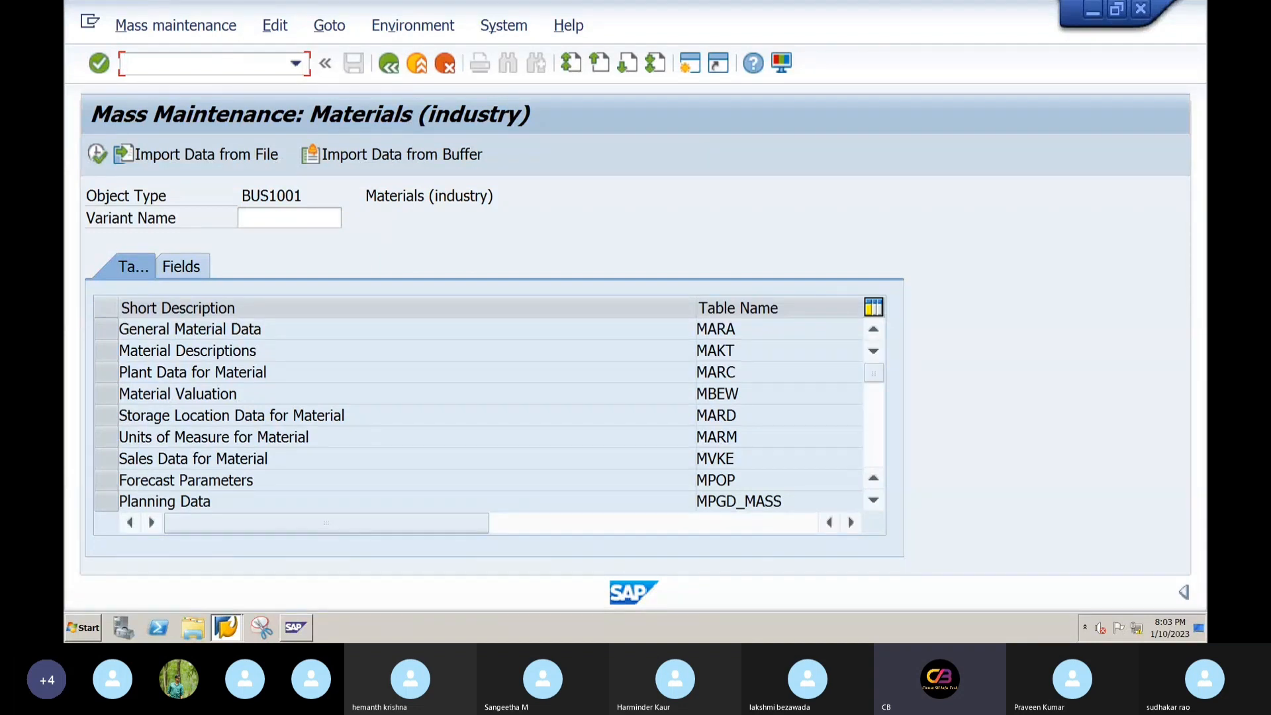
text(mm)
text(03)
key(Return)
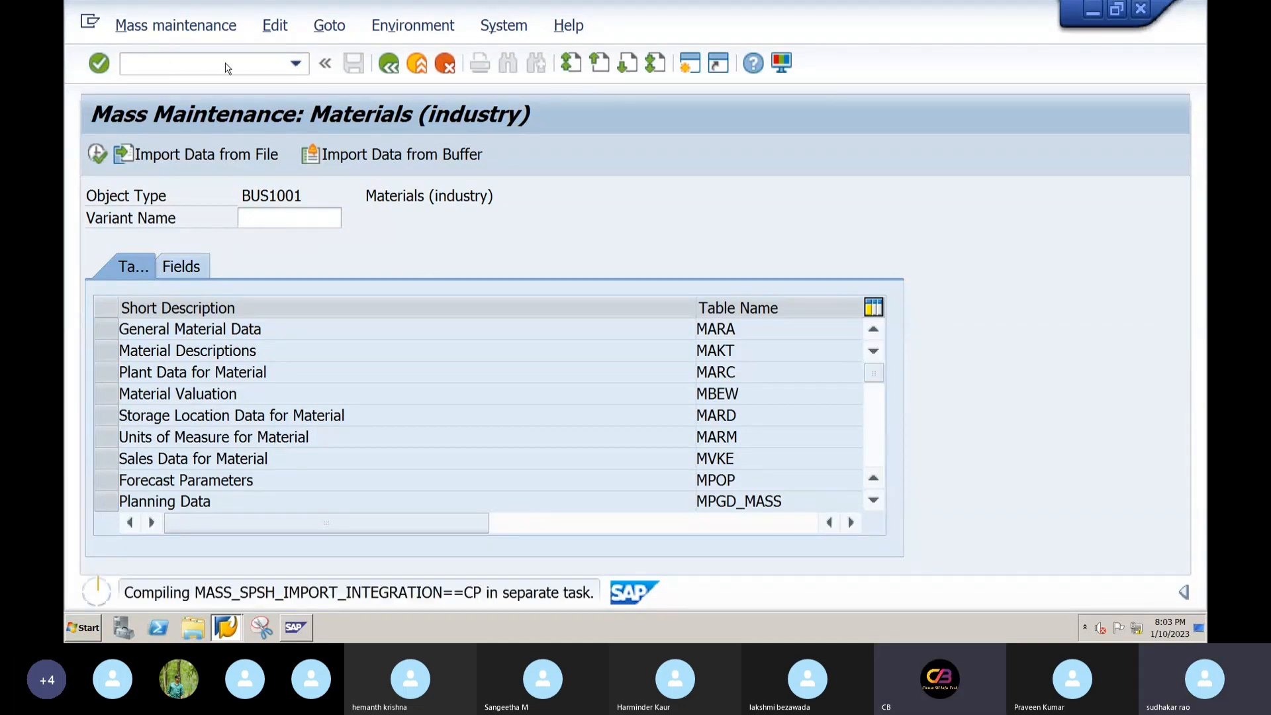
- Switch to the materials list with /nmm60 and run it for plant BSP1
click(231, 67)
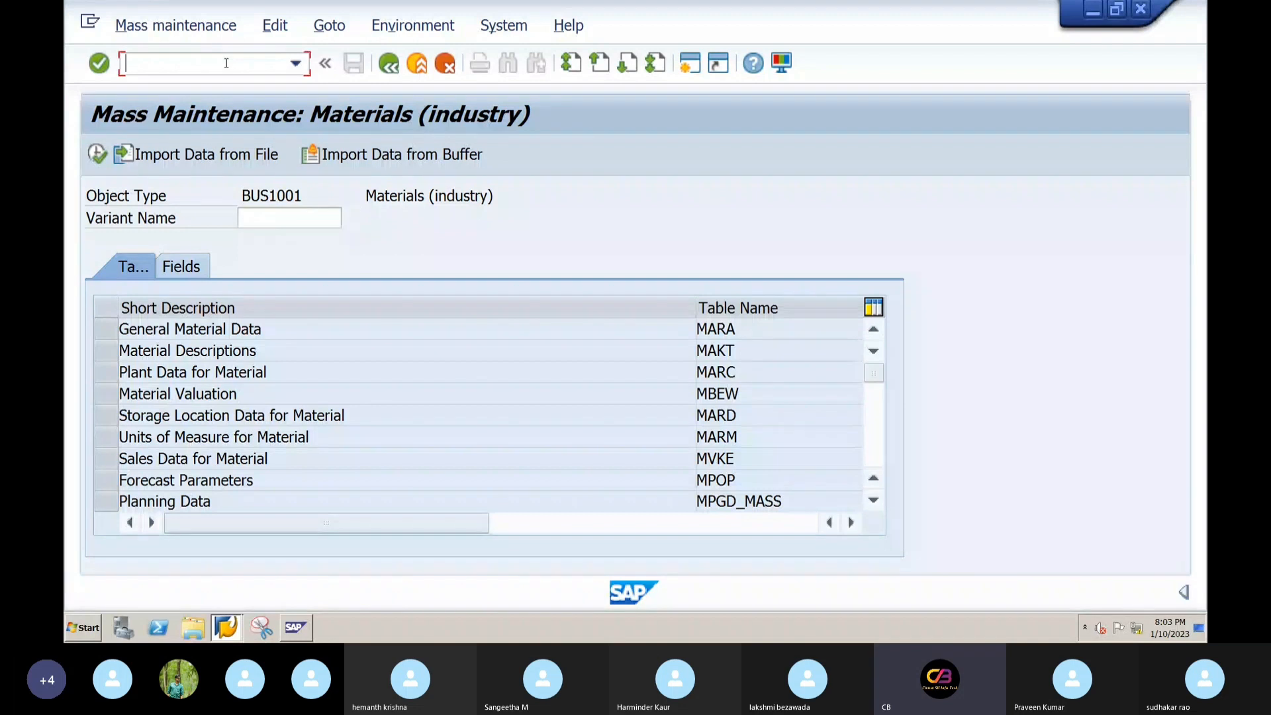
text(/nmm60)
key(Return)
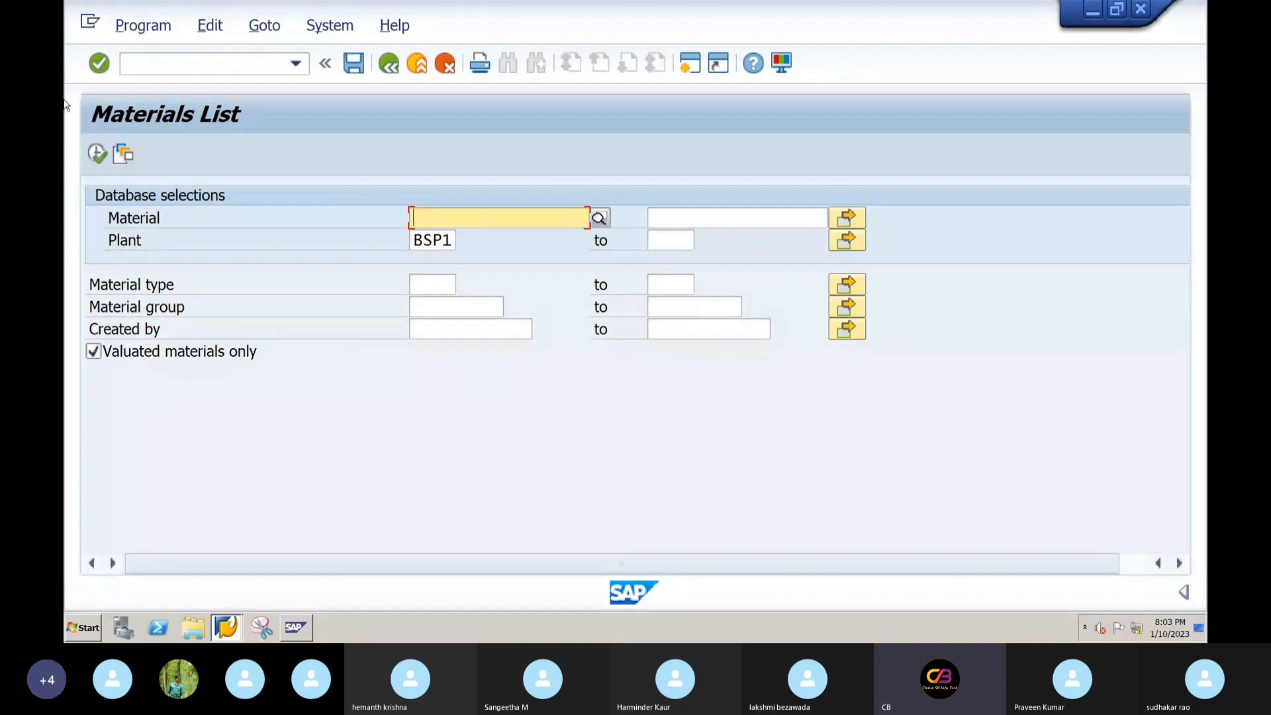
click(97, 155)
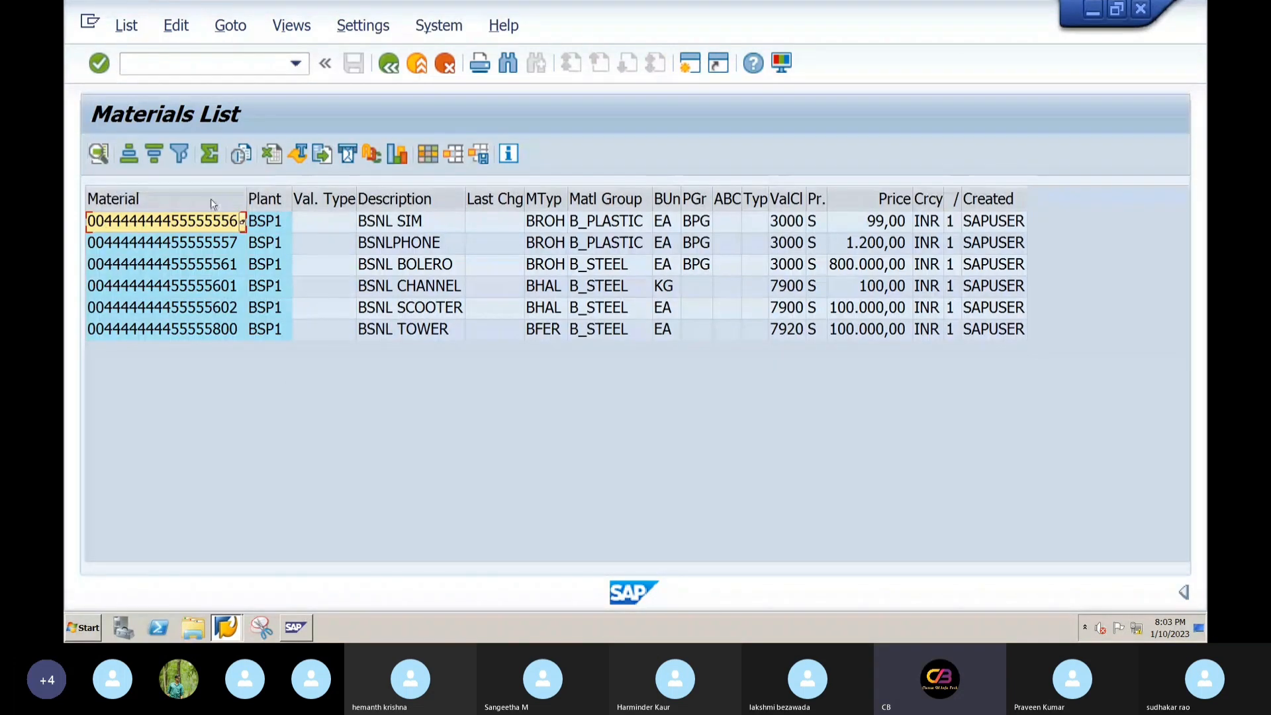
- Exit to SAP Easy Access, open transaction MM17, and turn off further display of the table-selection information
click(417, 63)
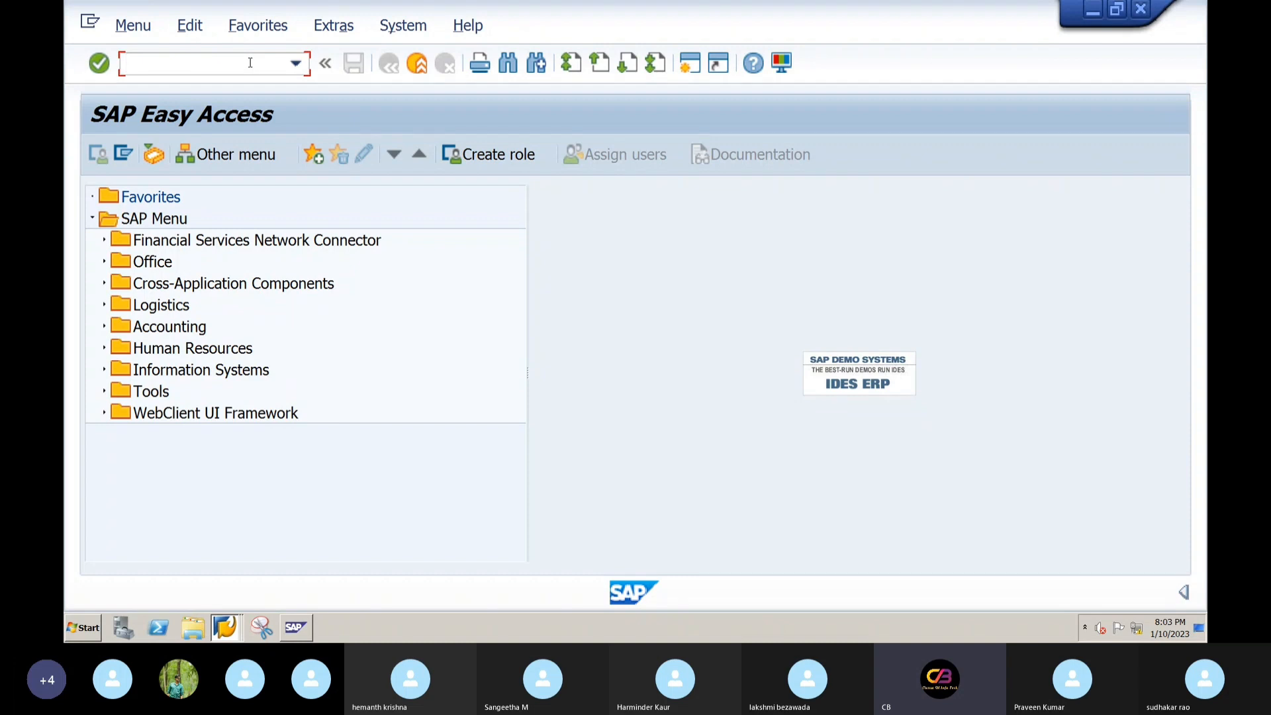
text(mm17)
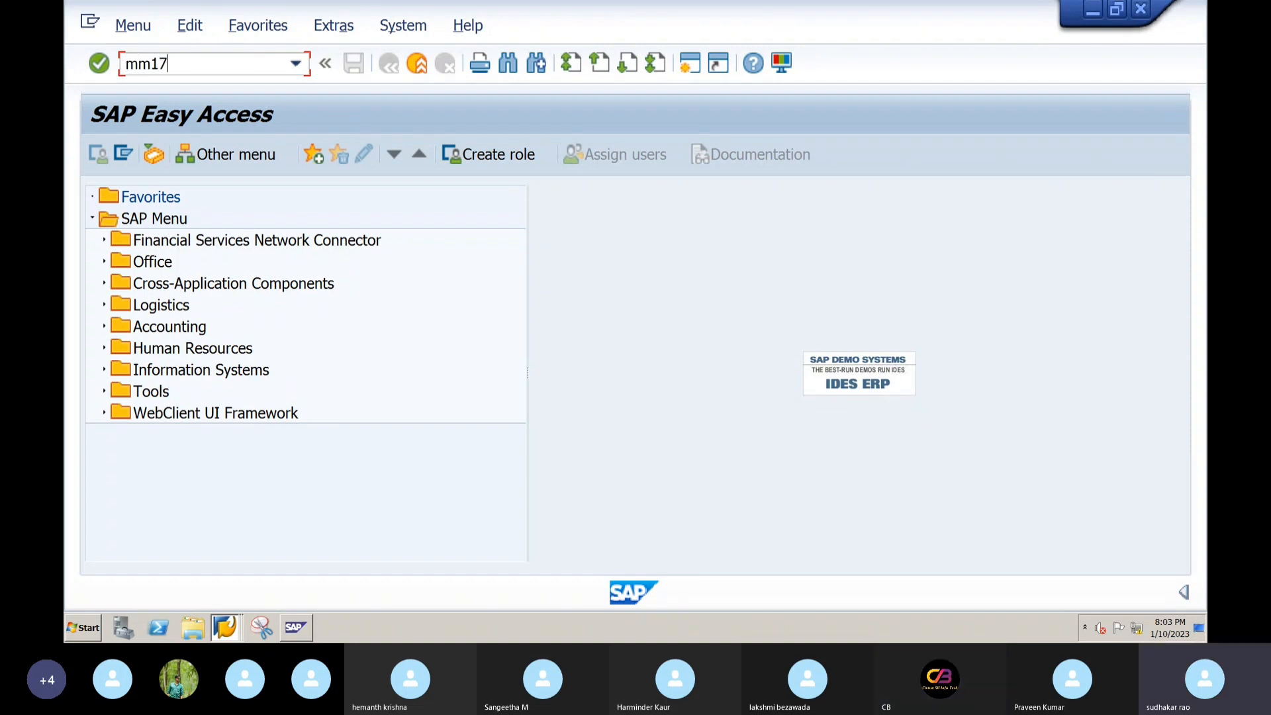
key(Return)
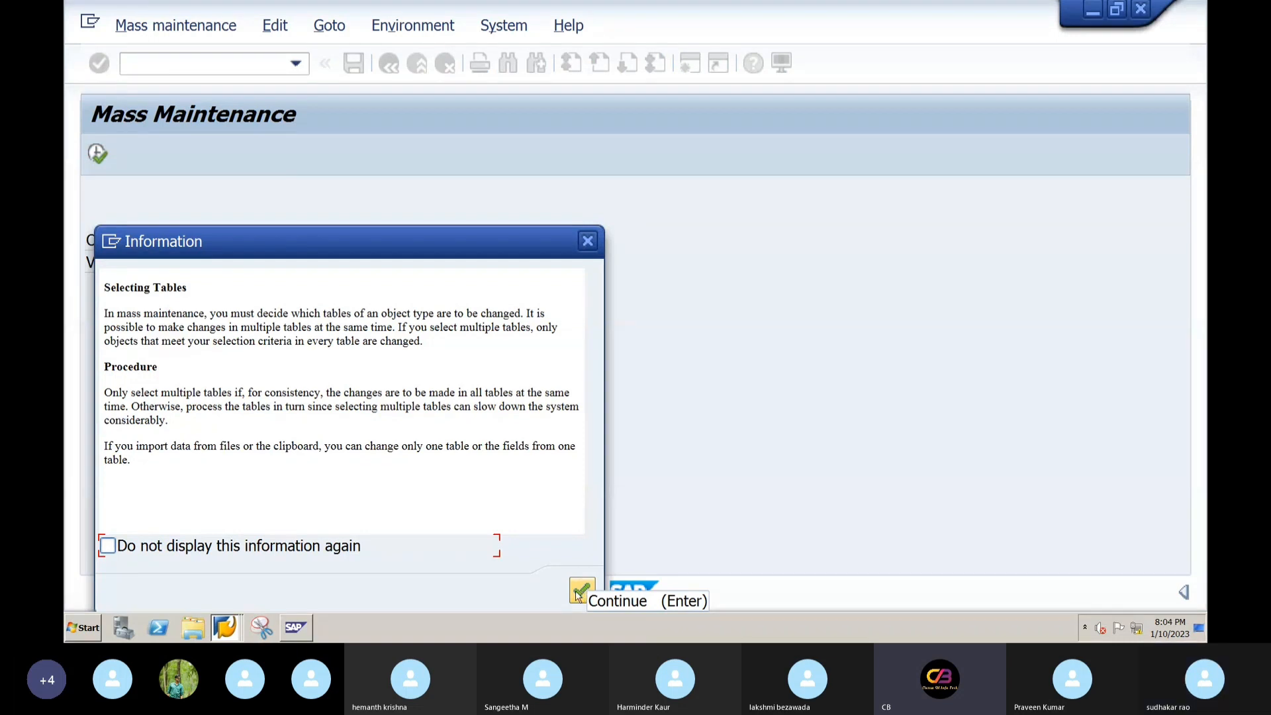
click(108, 546)
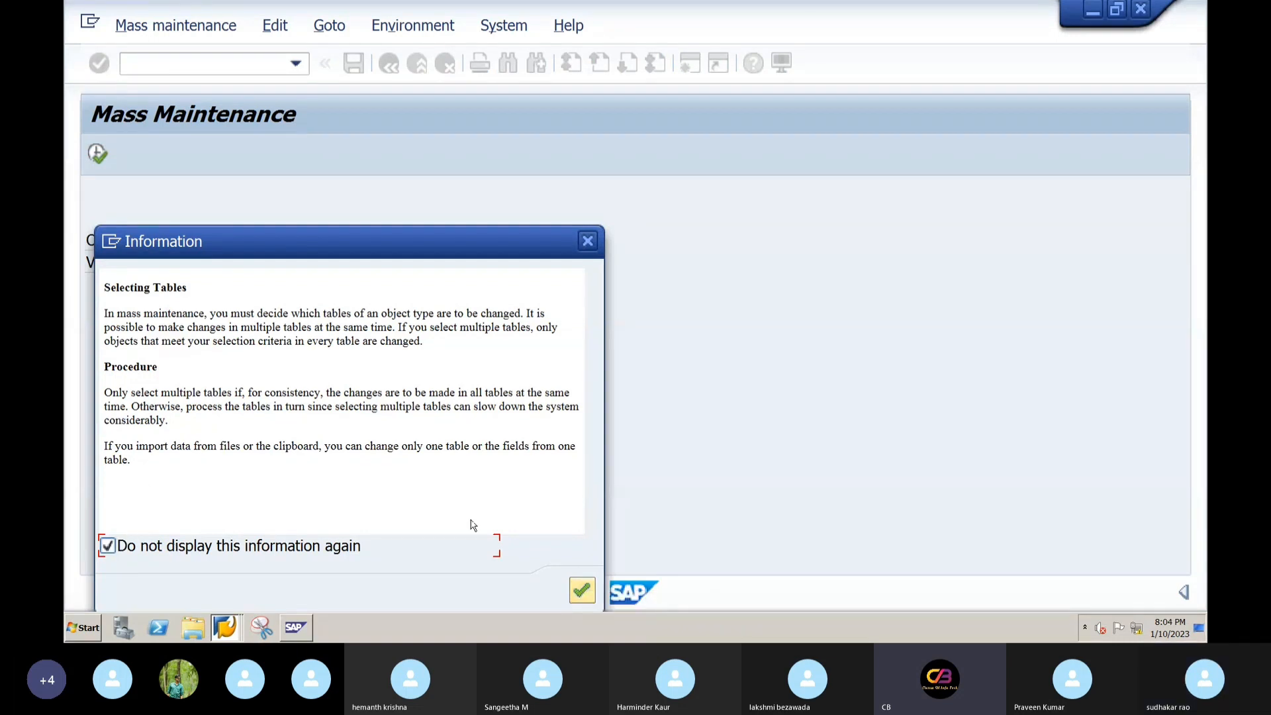
click(583, 591)
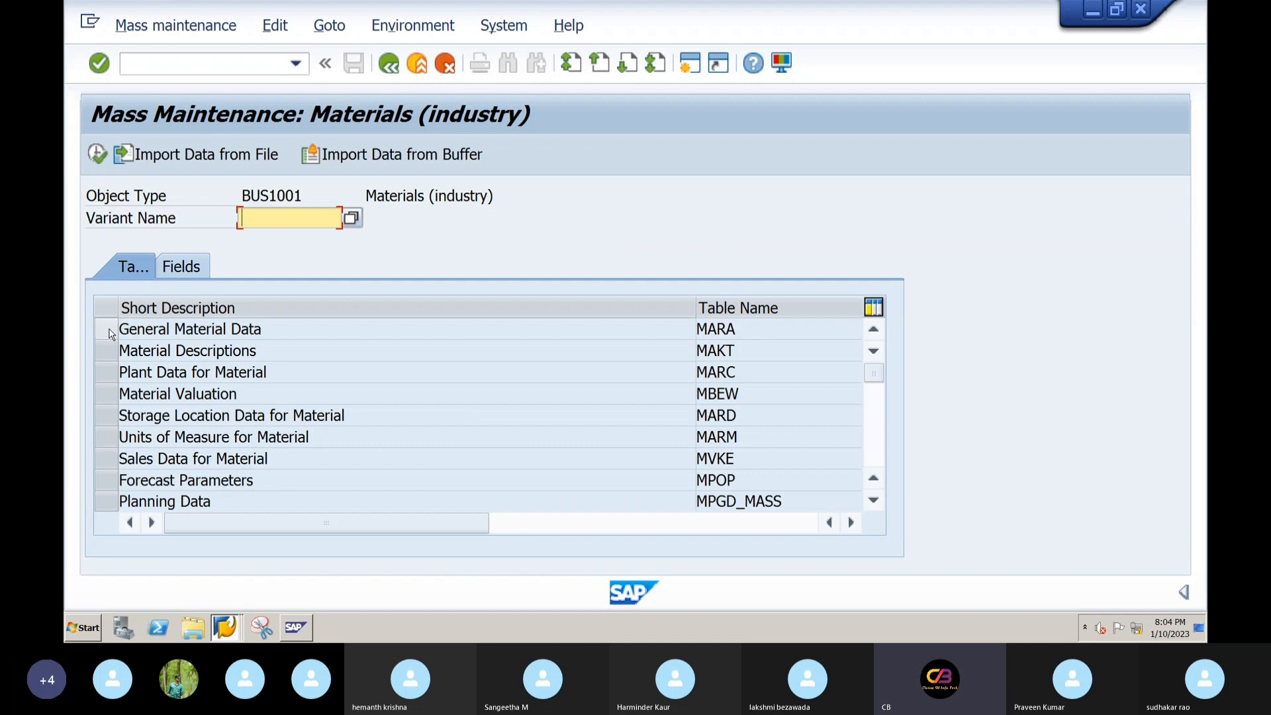
- Choose the Plant Data for Material table (MARC) for mass maintenance, run it, and turn off further display of the mass-change warning
click(104, 371)
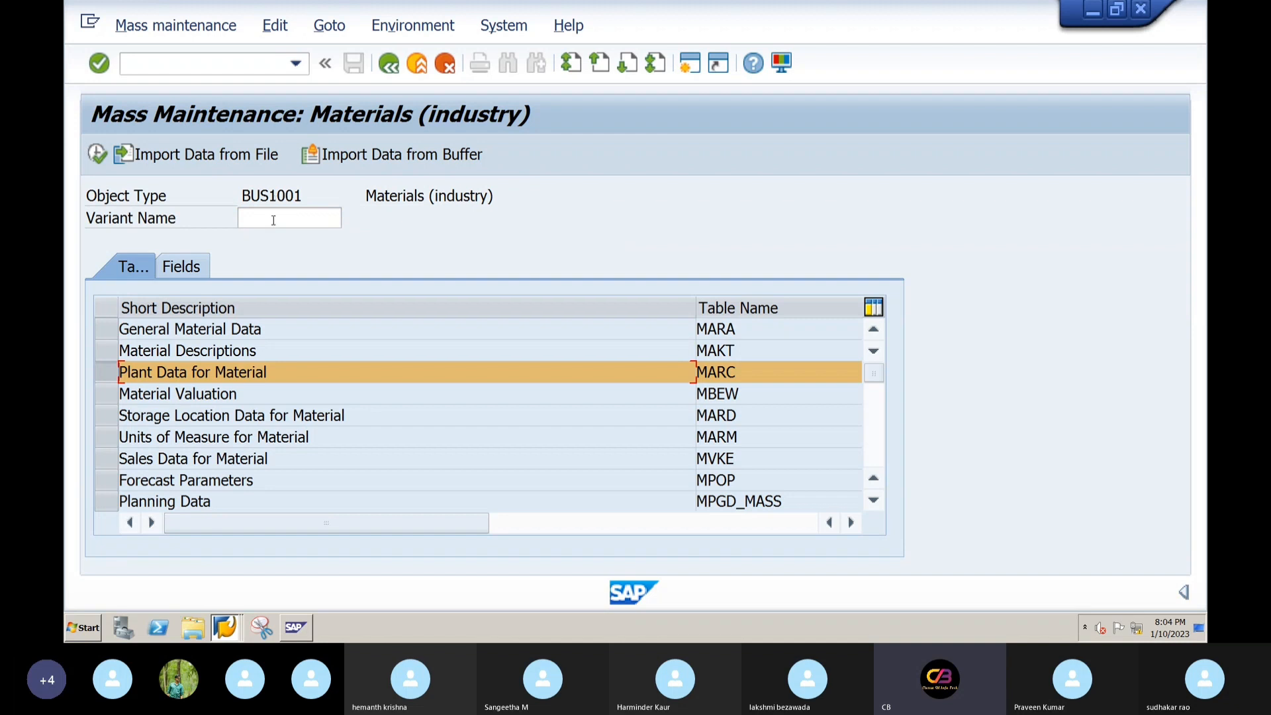
click(98, 154)
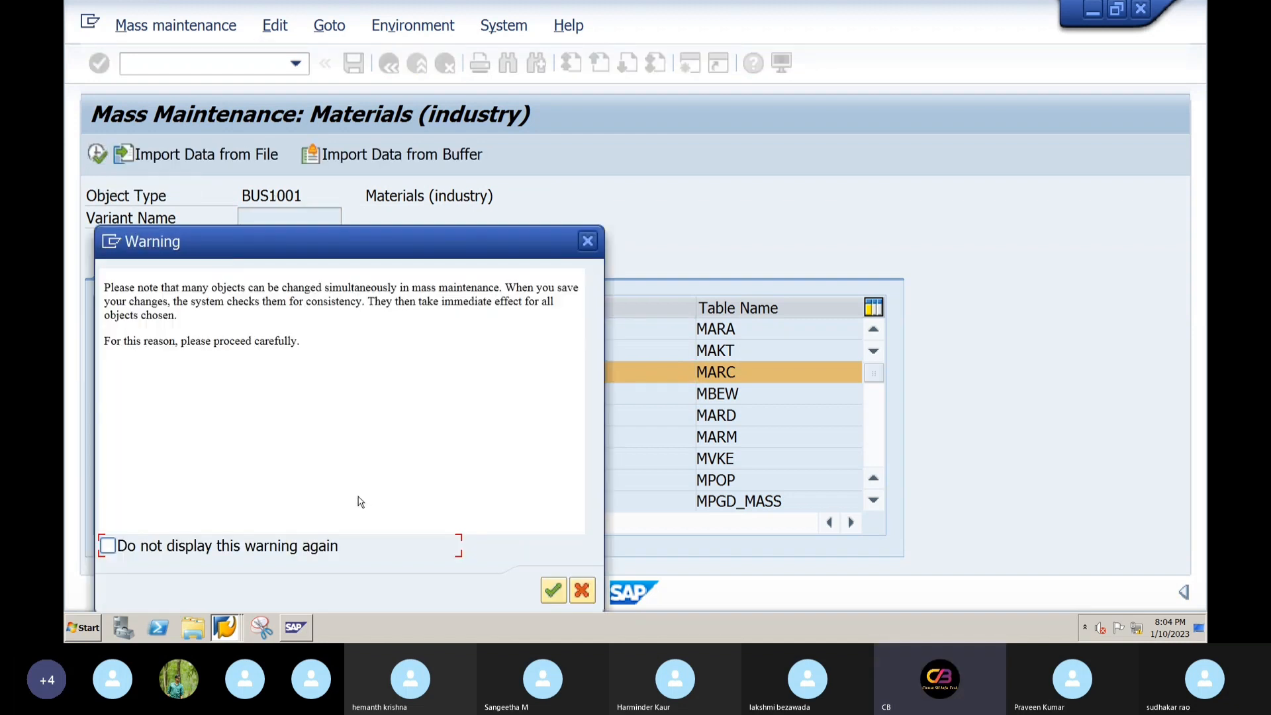
click(108, 546)
click(554, 591)
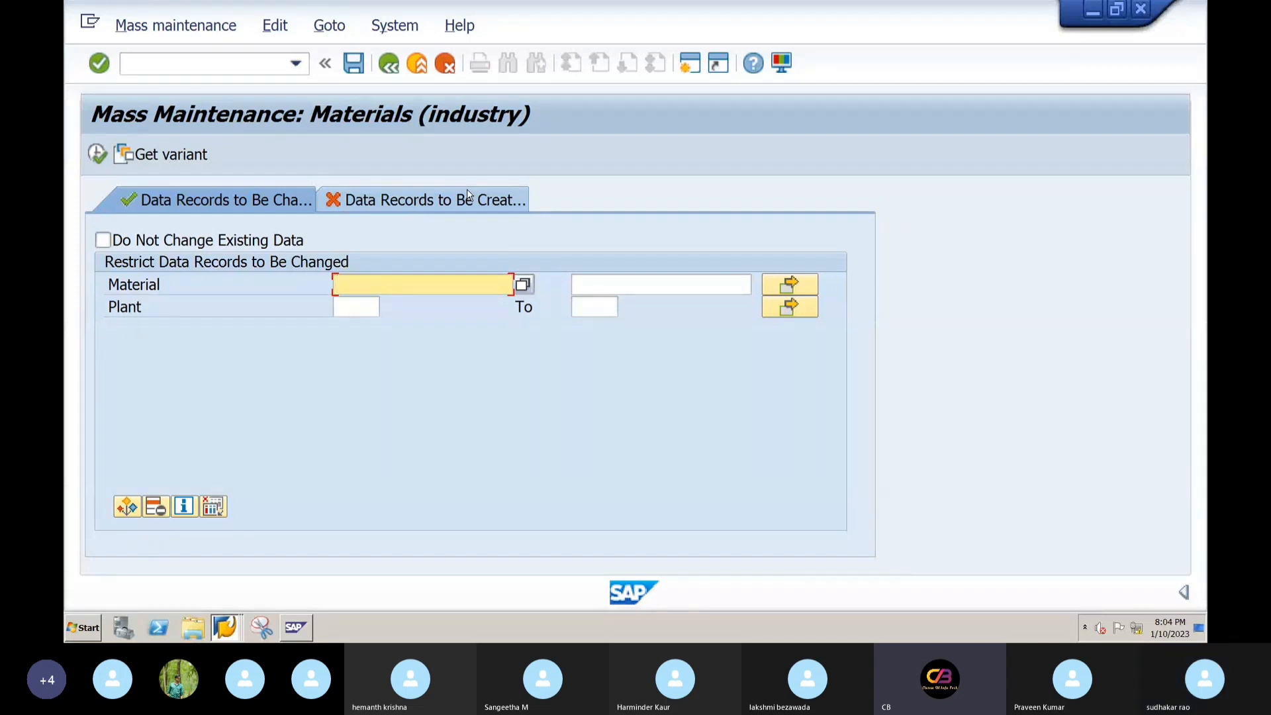
- Open the multiple selection for Material and copy in the BSNL SIM material number from the materials list as the first single value
click(790, 286)
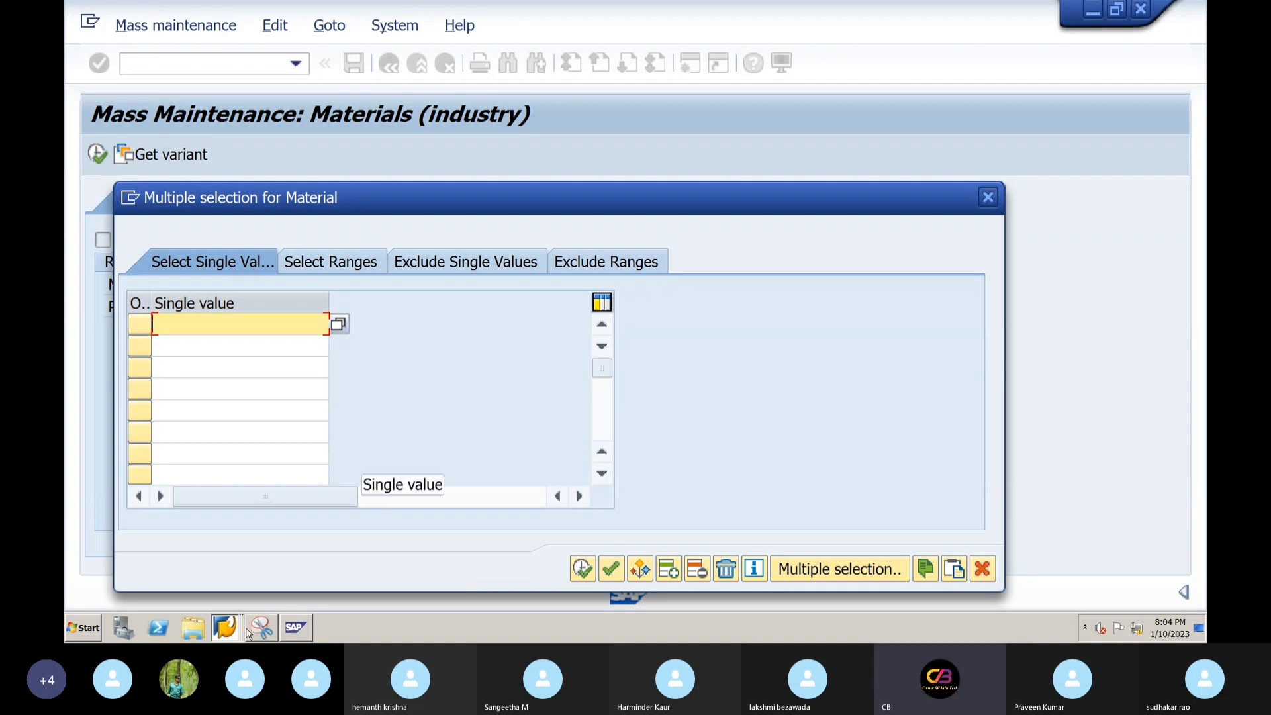
click(225, 627)
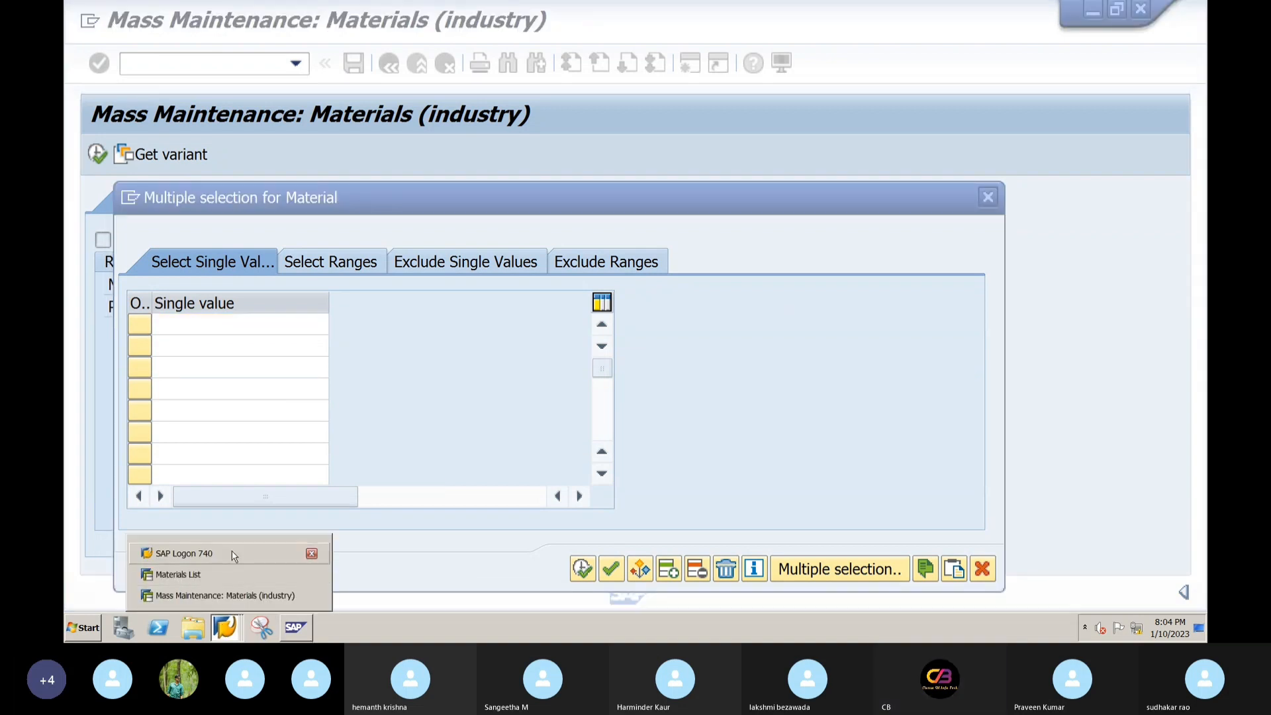
click(207, 574)
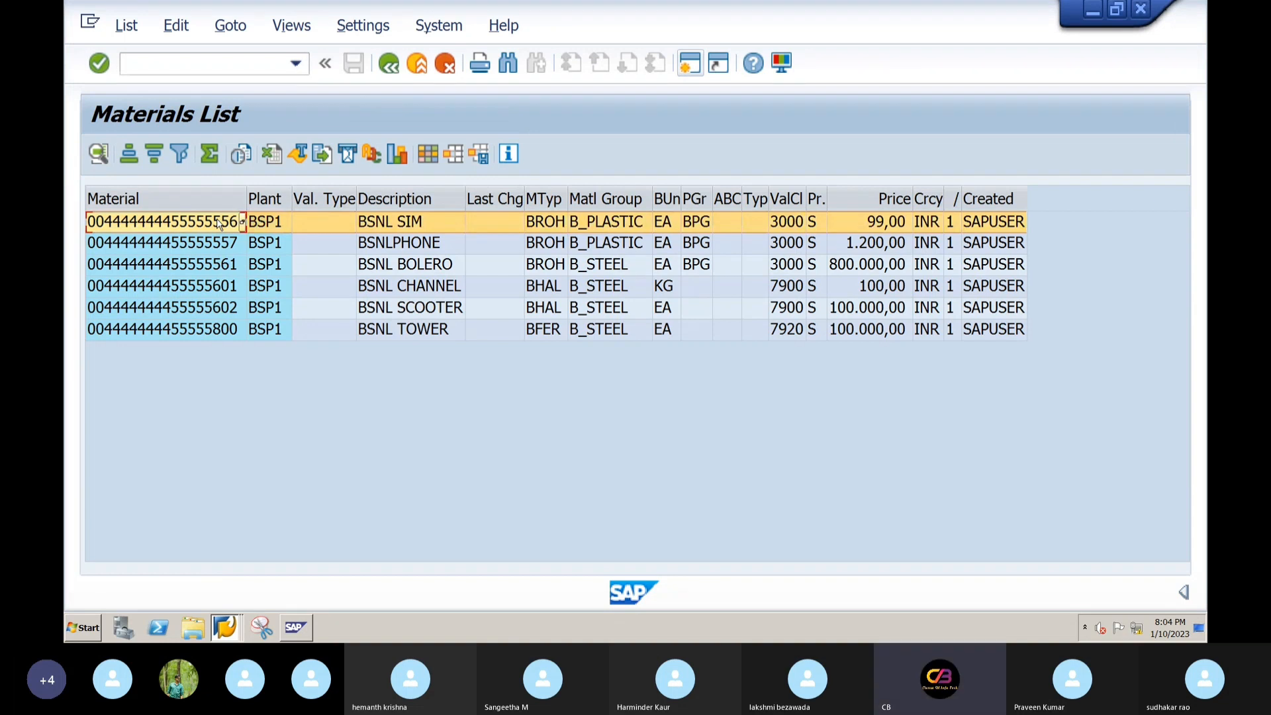
click(219, 223)
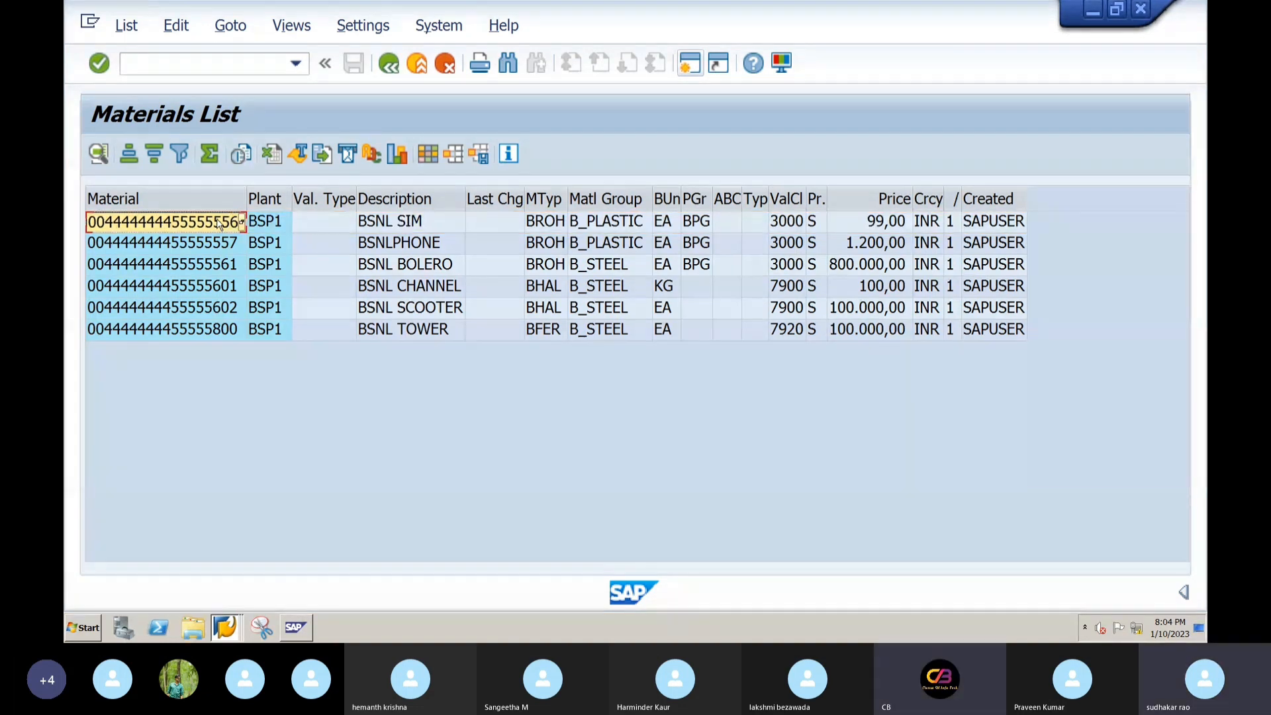
click(223, 628)
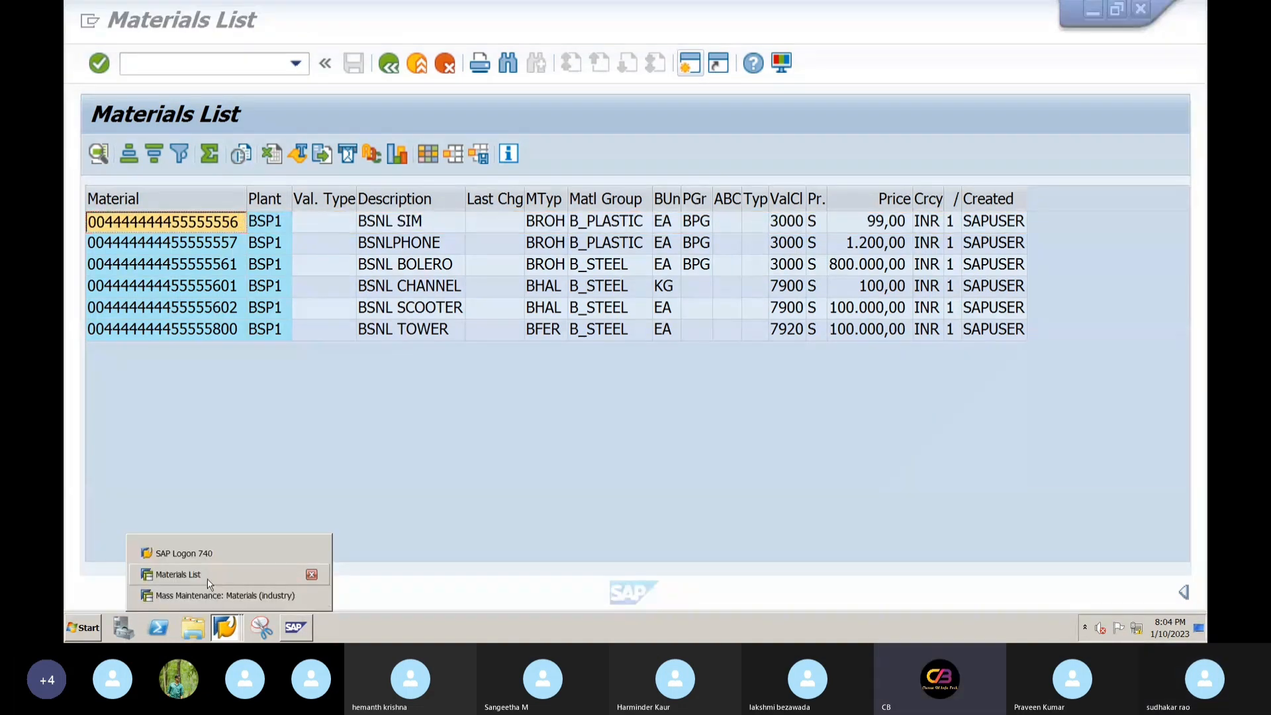
click(223, 596)
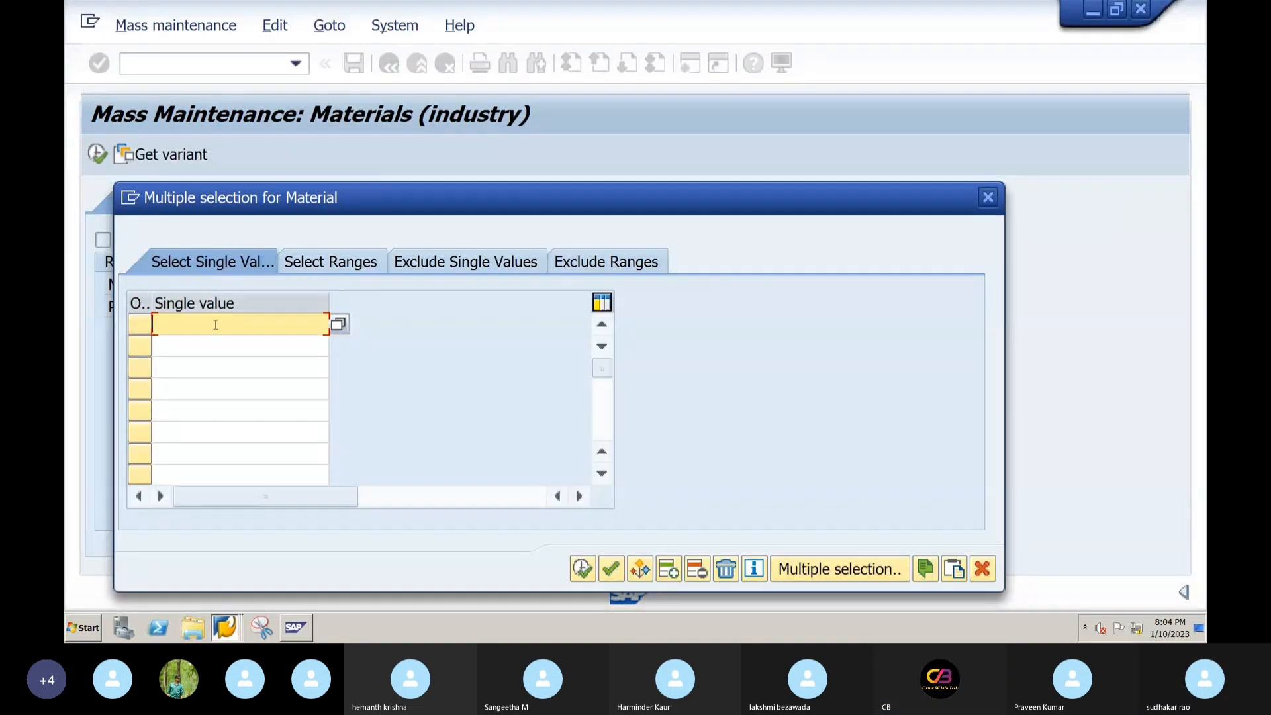
key(ctrl+v)
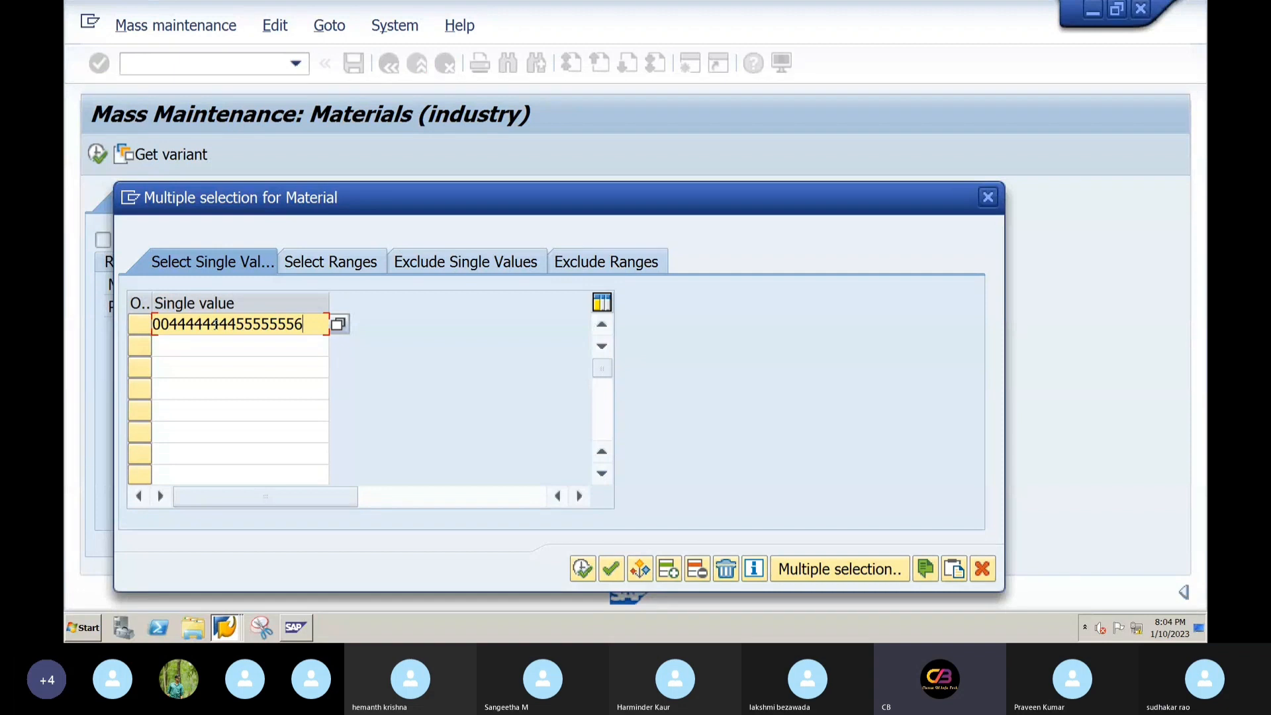
- Copy the BSNLPHONE material number from the materials list into the second single value of the material selection
click(226, 627)
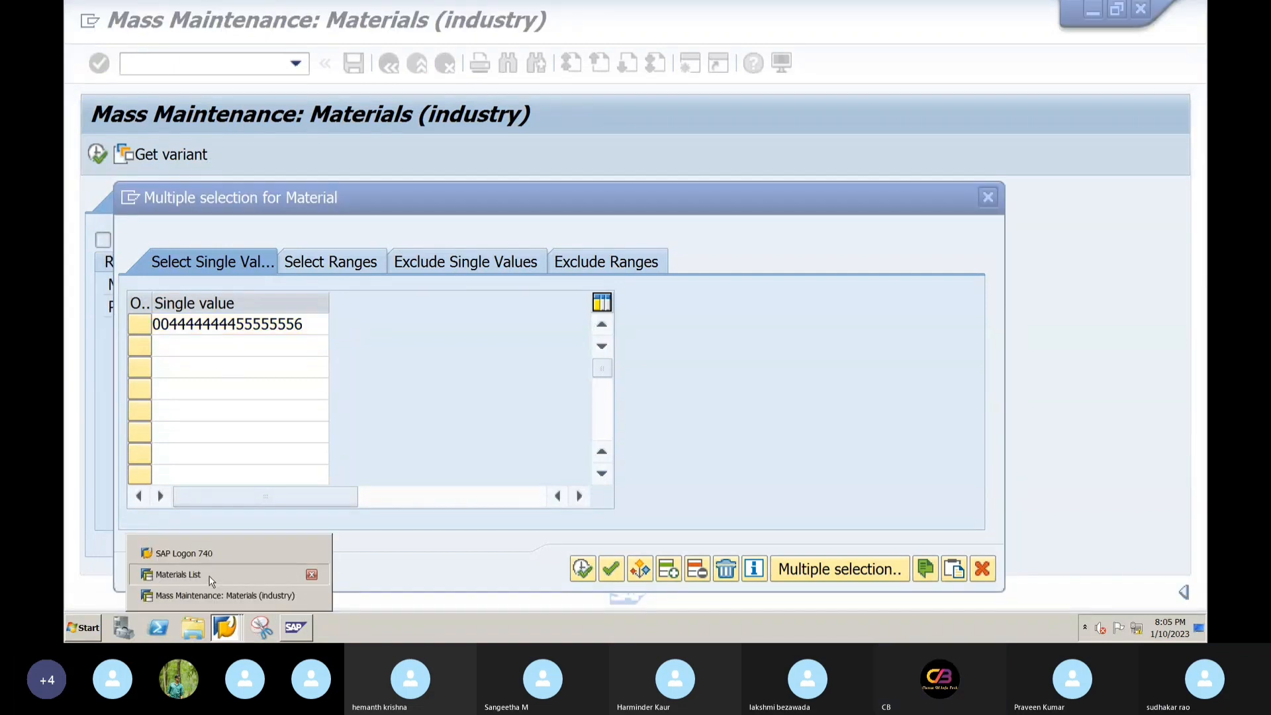
click(211, 576)
click(213, 244)
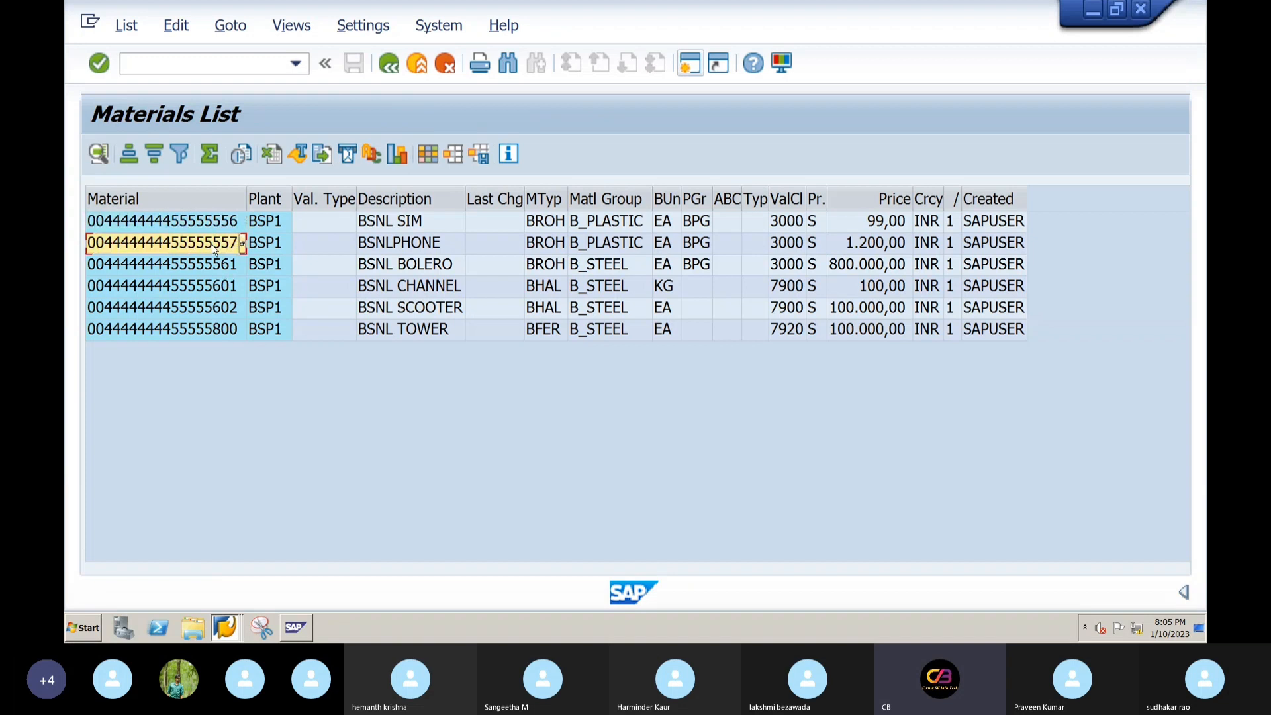
click(225, 627)
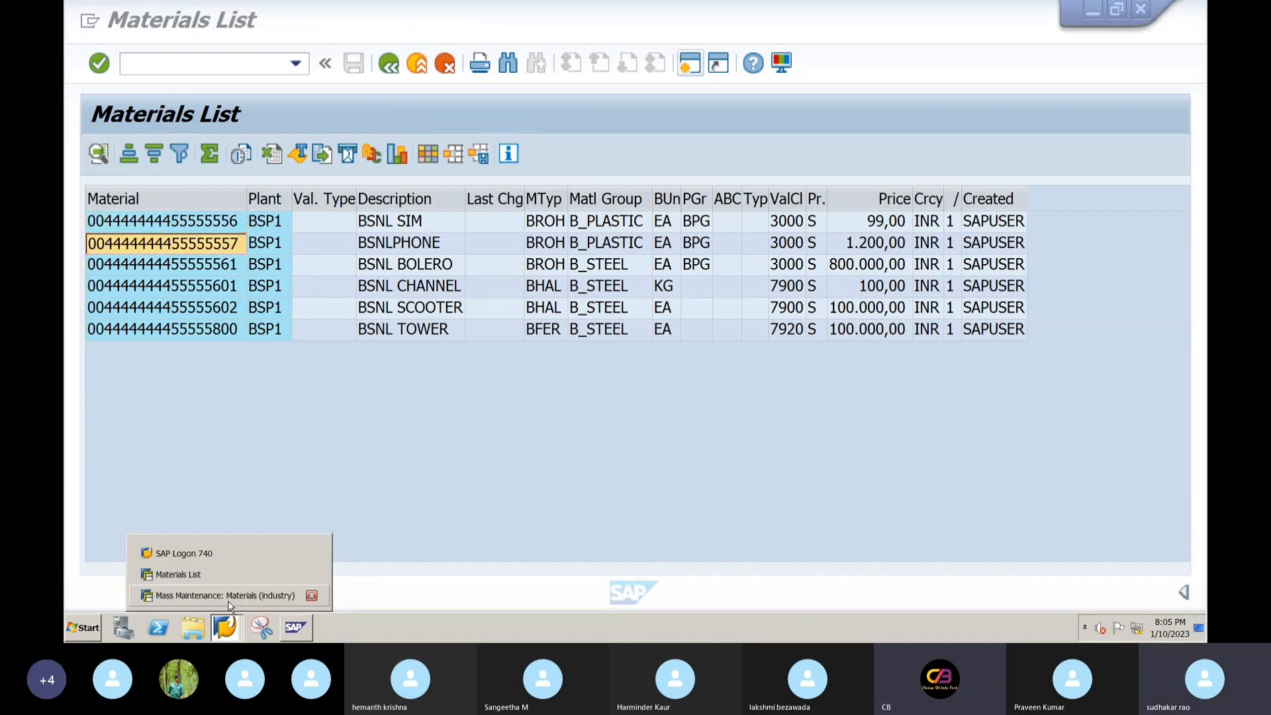
click(212, 595)
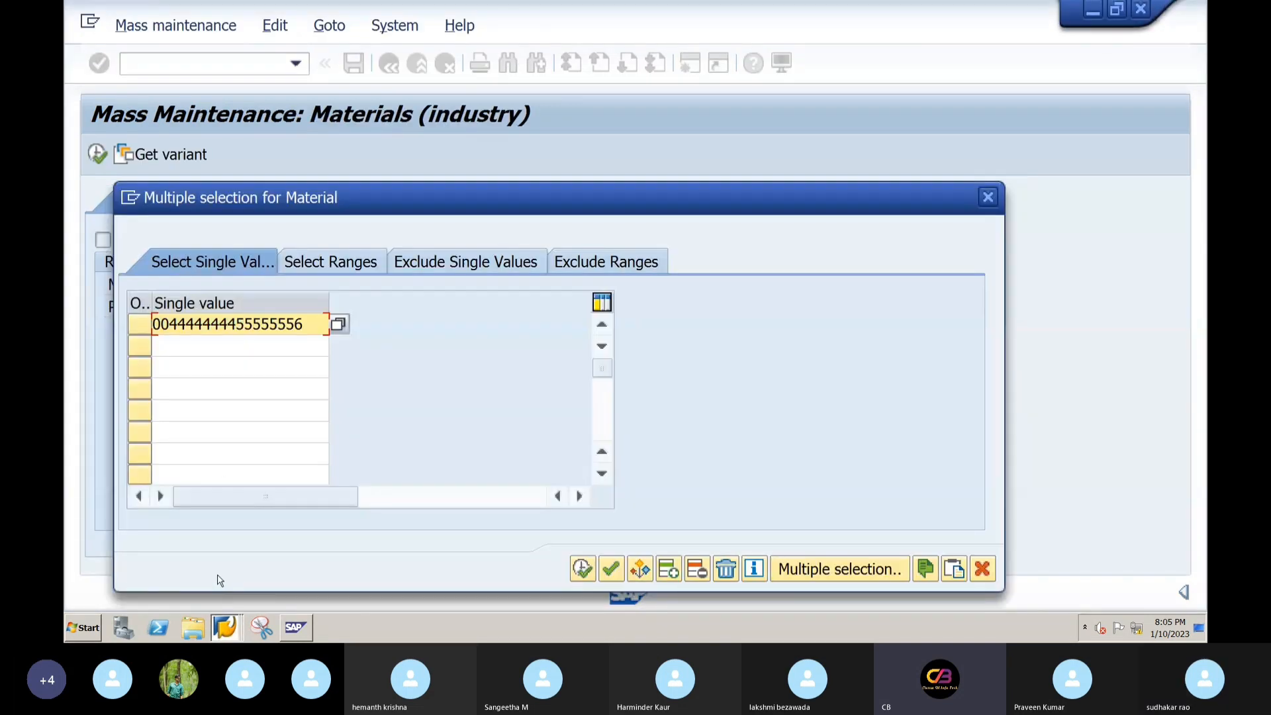
click(229, 349)
key(ctrl+v)
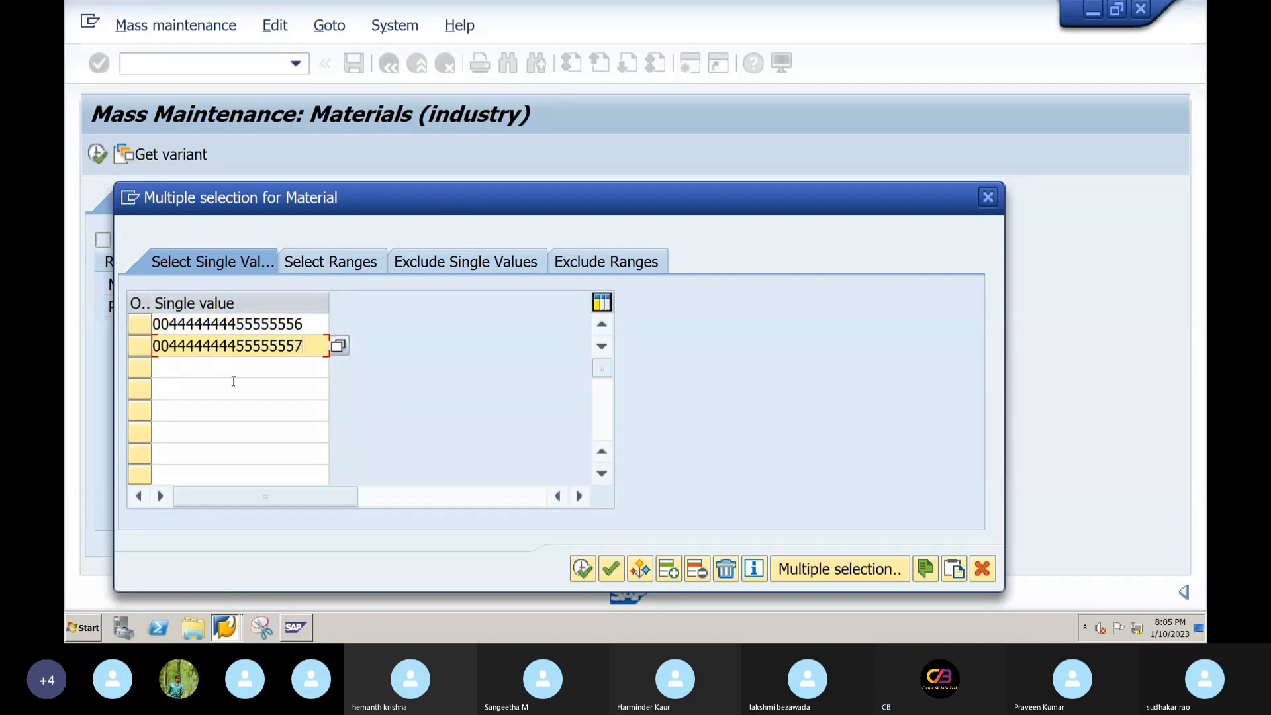
- Copy the BSNL BOLERO material number from the materials list into the third single value and accept the material selection
click(225, 628)
click(192, 575)
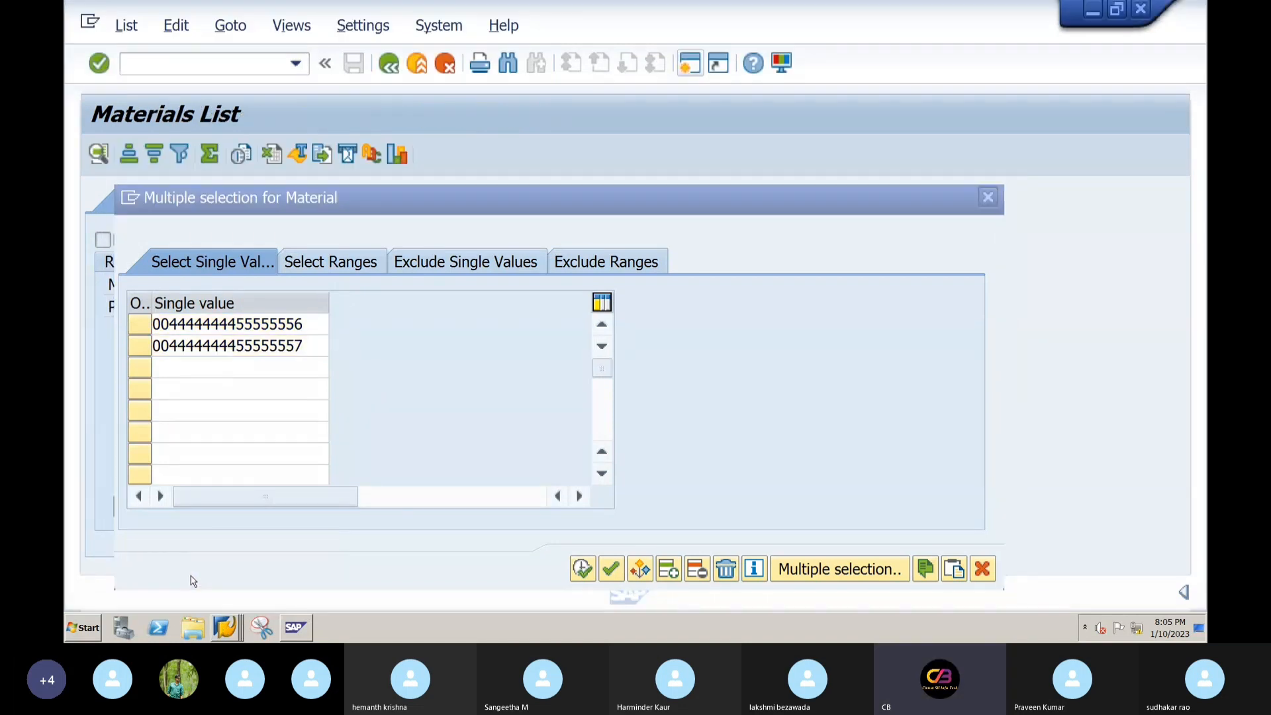
click(218, 265)
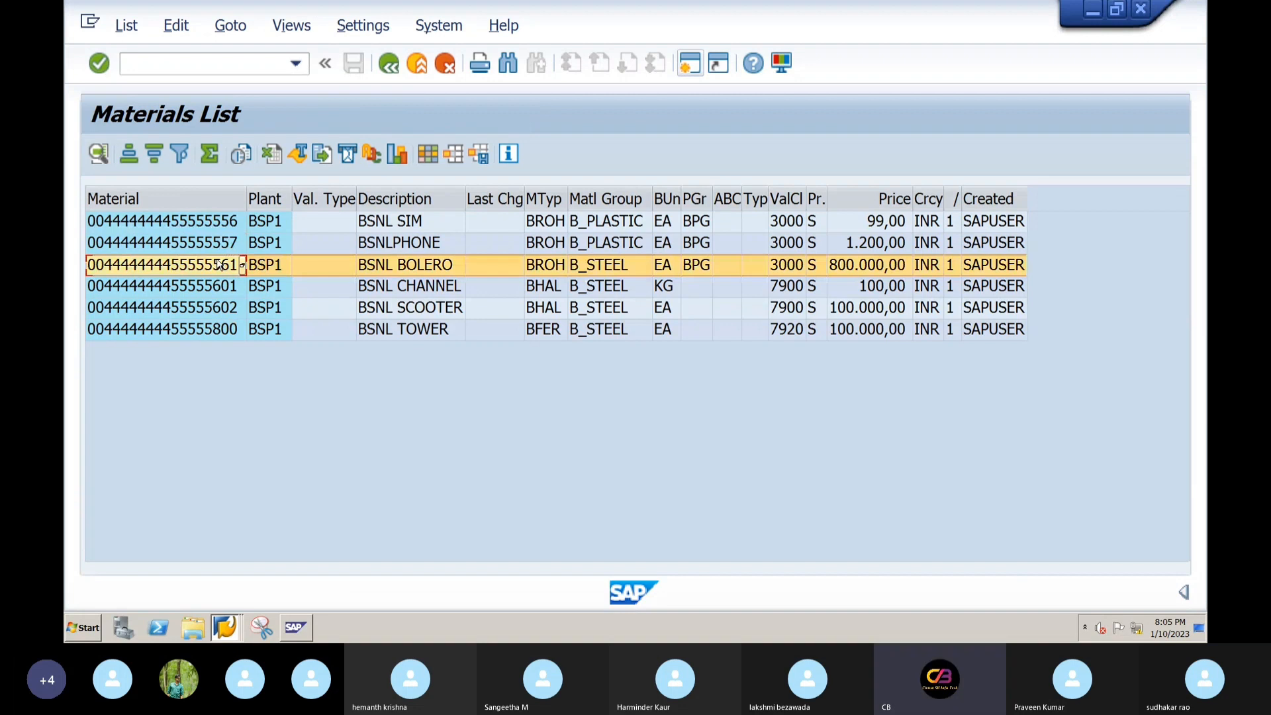
click(218, 264)
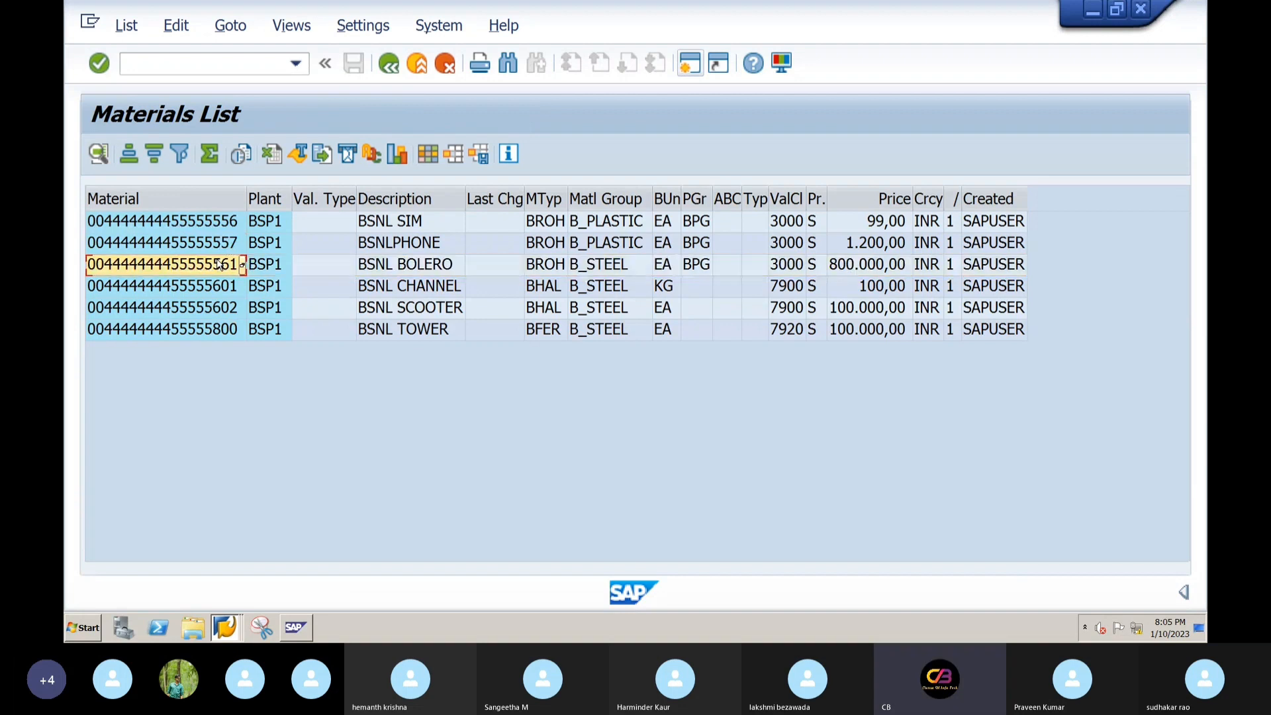
click(225, 627)
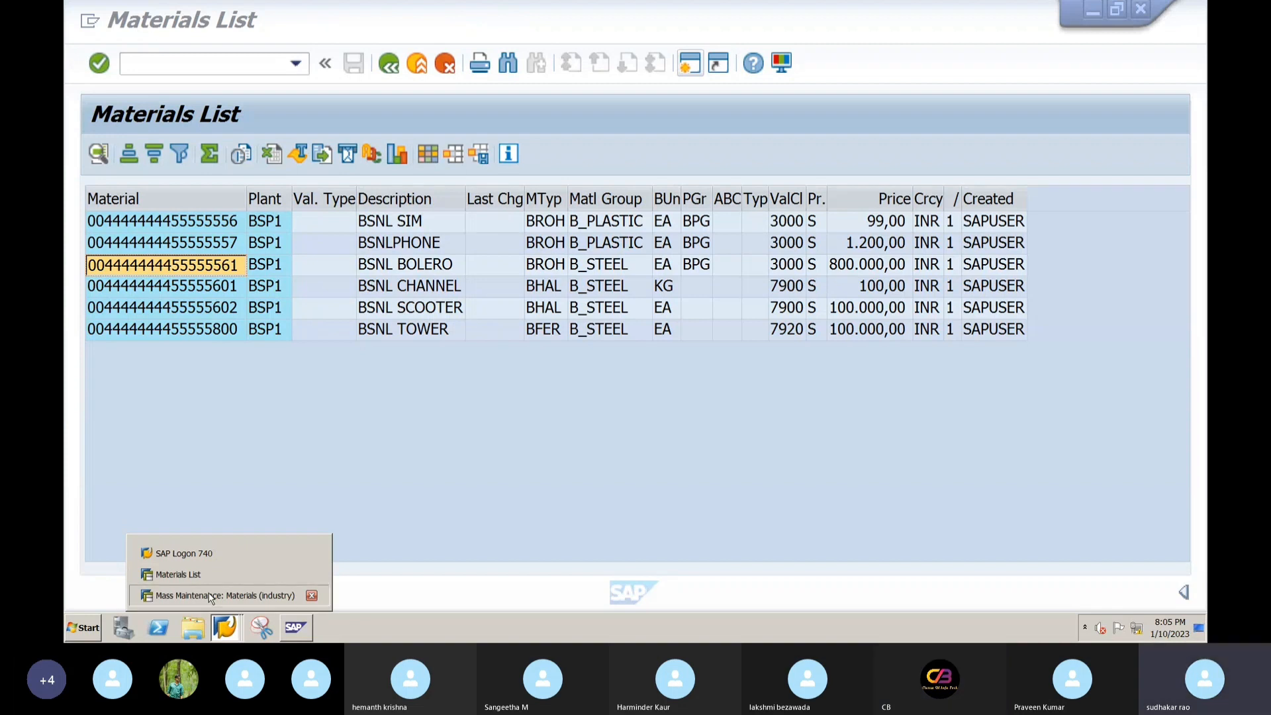
click(210, 596)
click(204, 363)
key(ctrl+v)
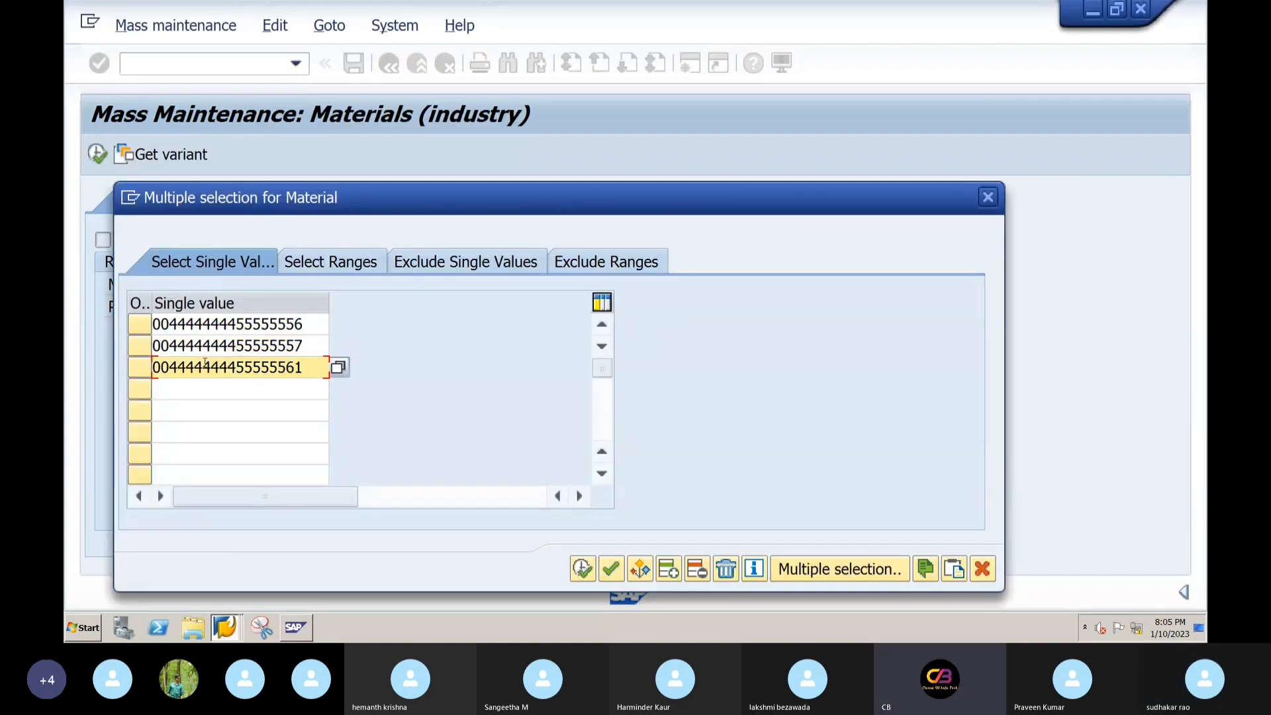
click(582, 569)
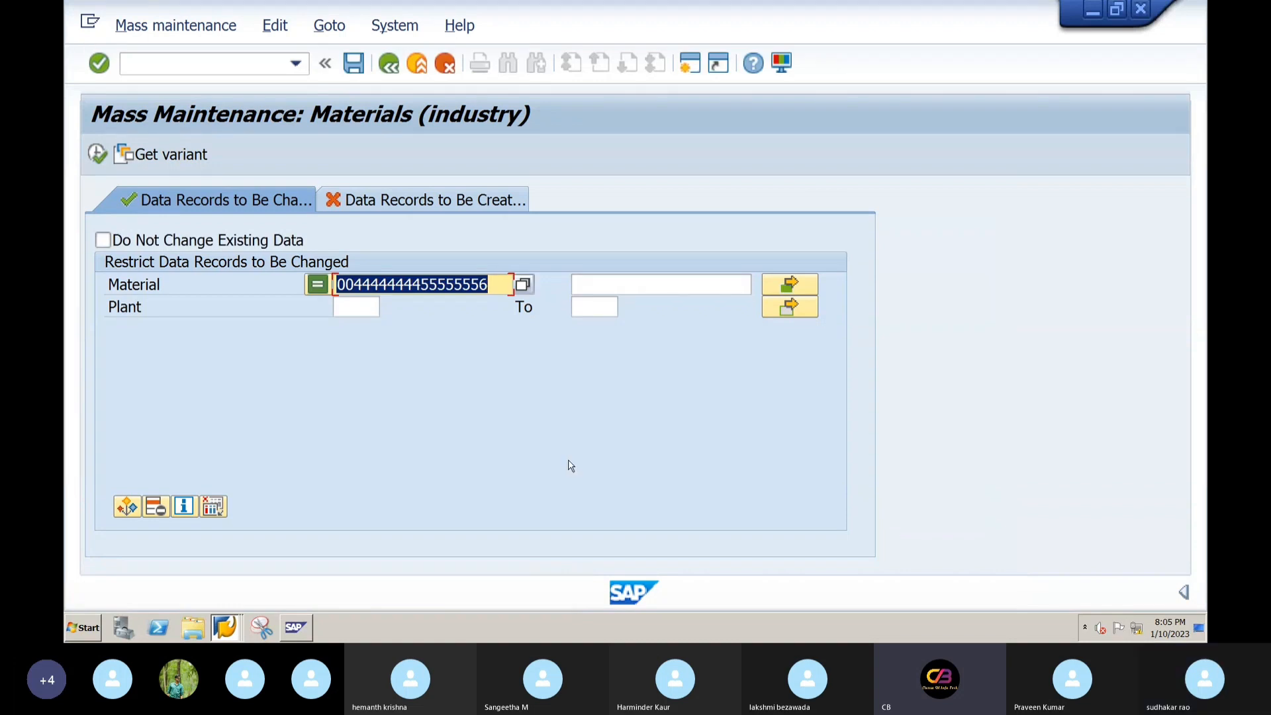
- Restrict the data records to be changed to plant BSP1 and run the selection
click(362, 309)
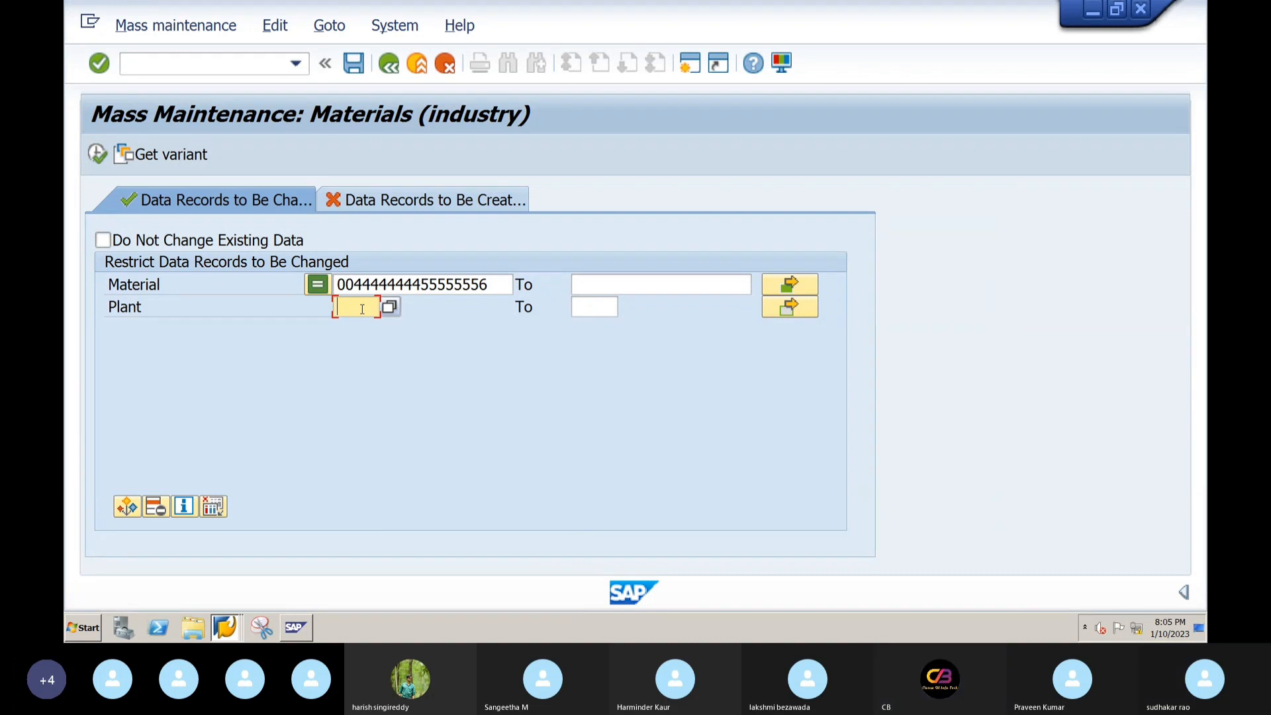
text(bsp)
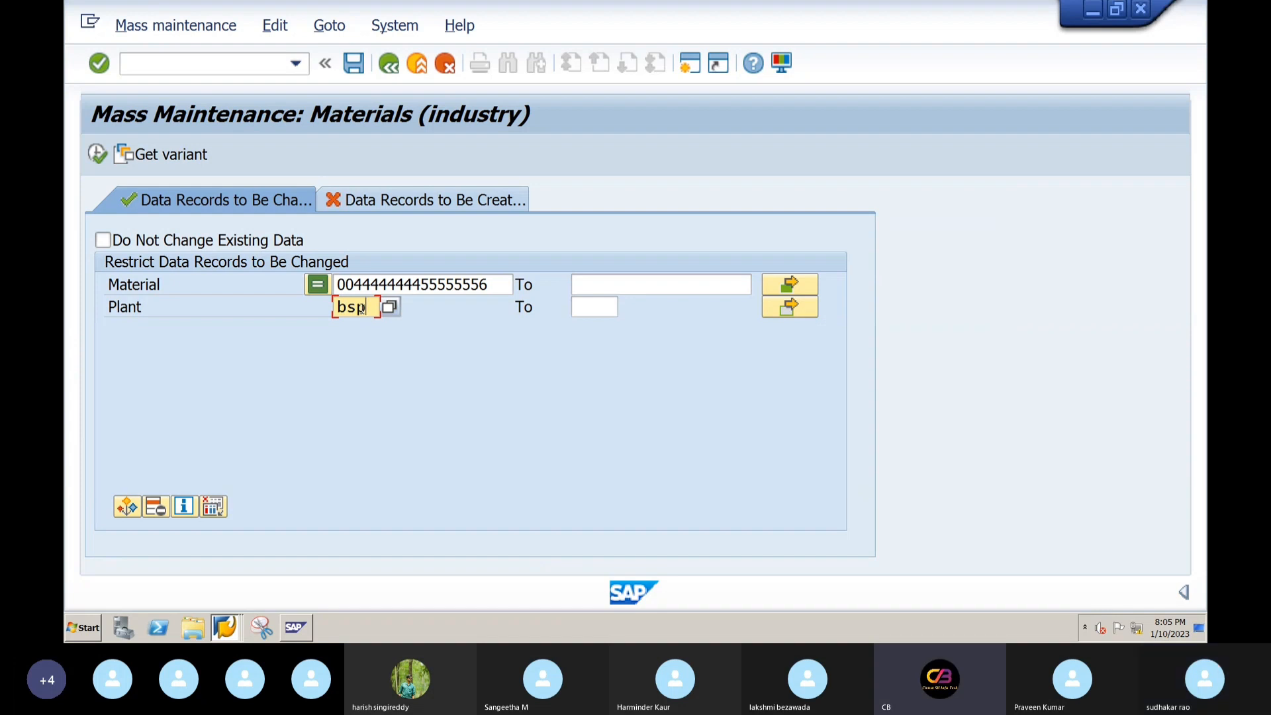
text(1)
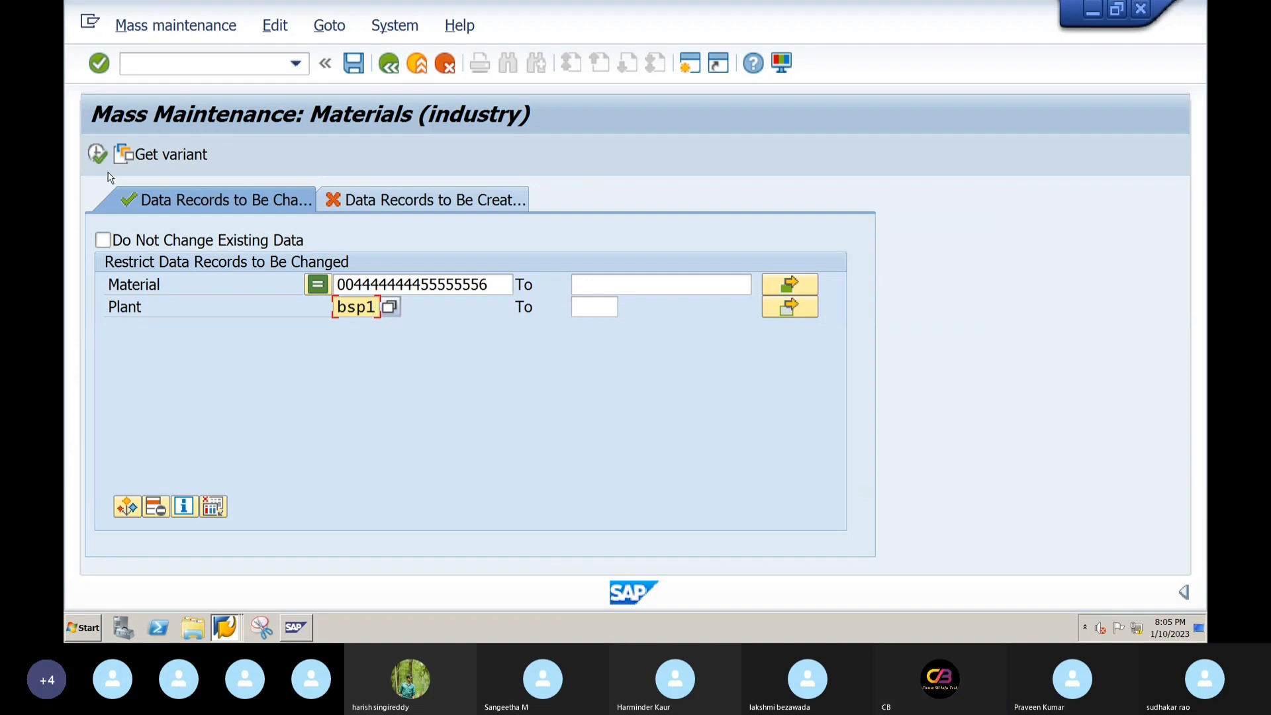
click(97, 155)
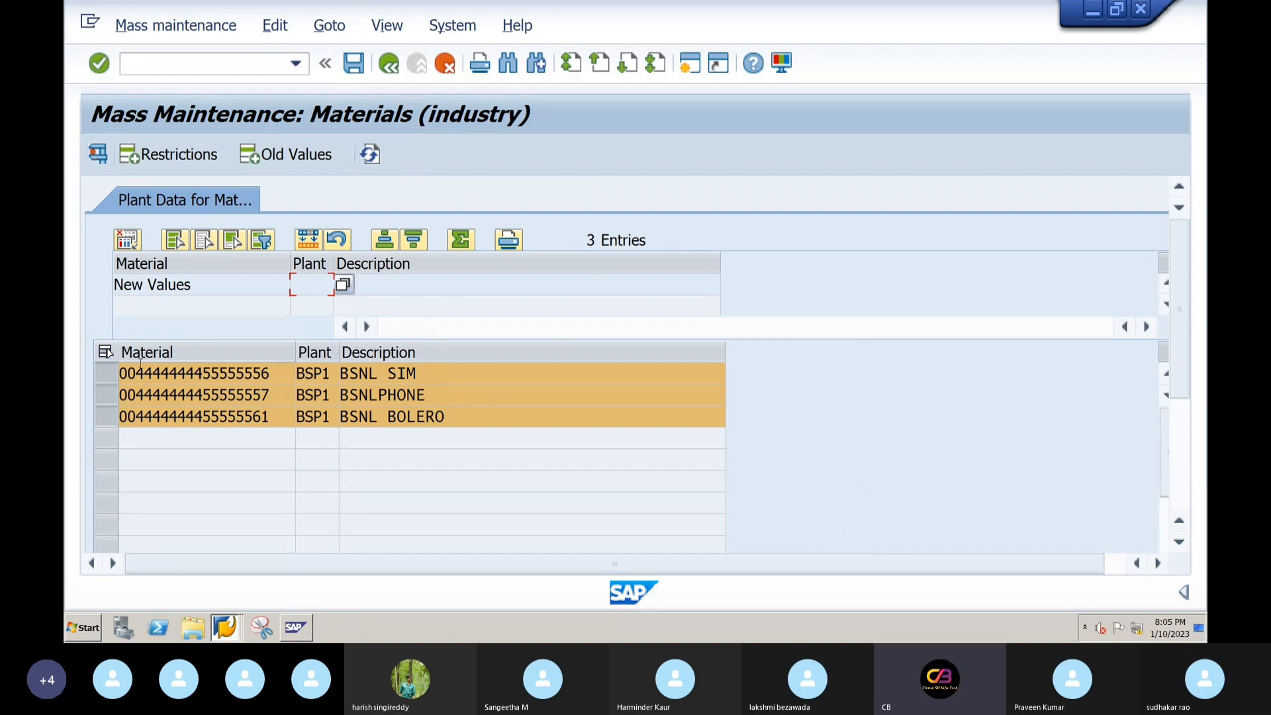
- Add the Purchasing Group field from the field pool to the selection criteria and apply it to the plant data table
click(130, 240)
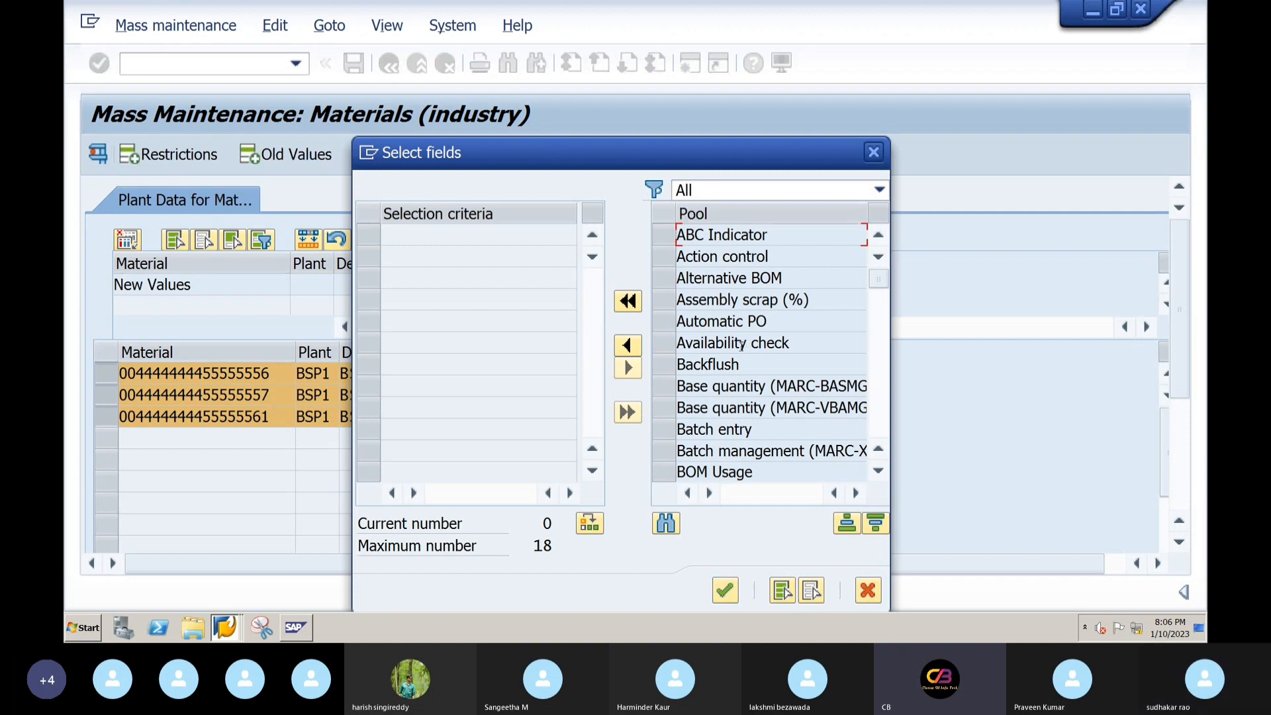
scroll(789, 356, down, 14)
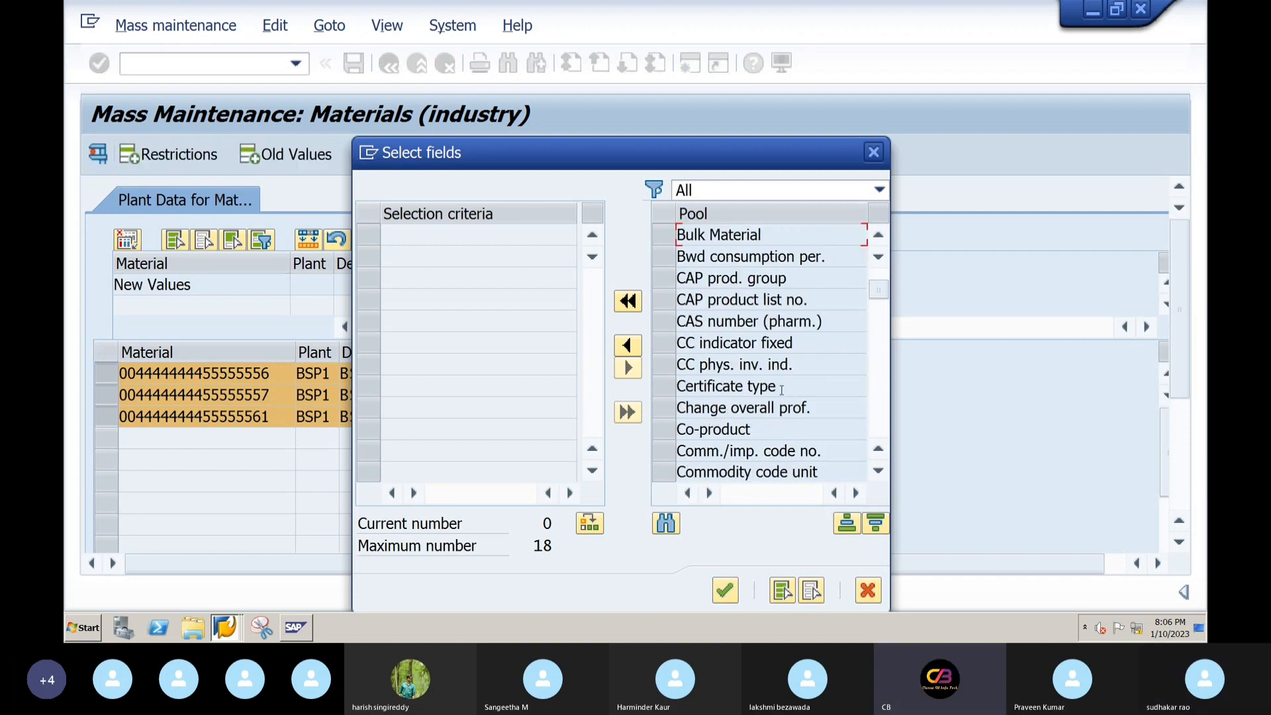
scroll(789, 356, down, 15)
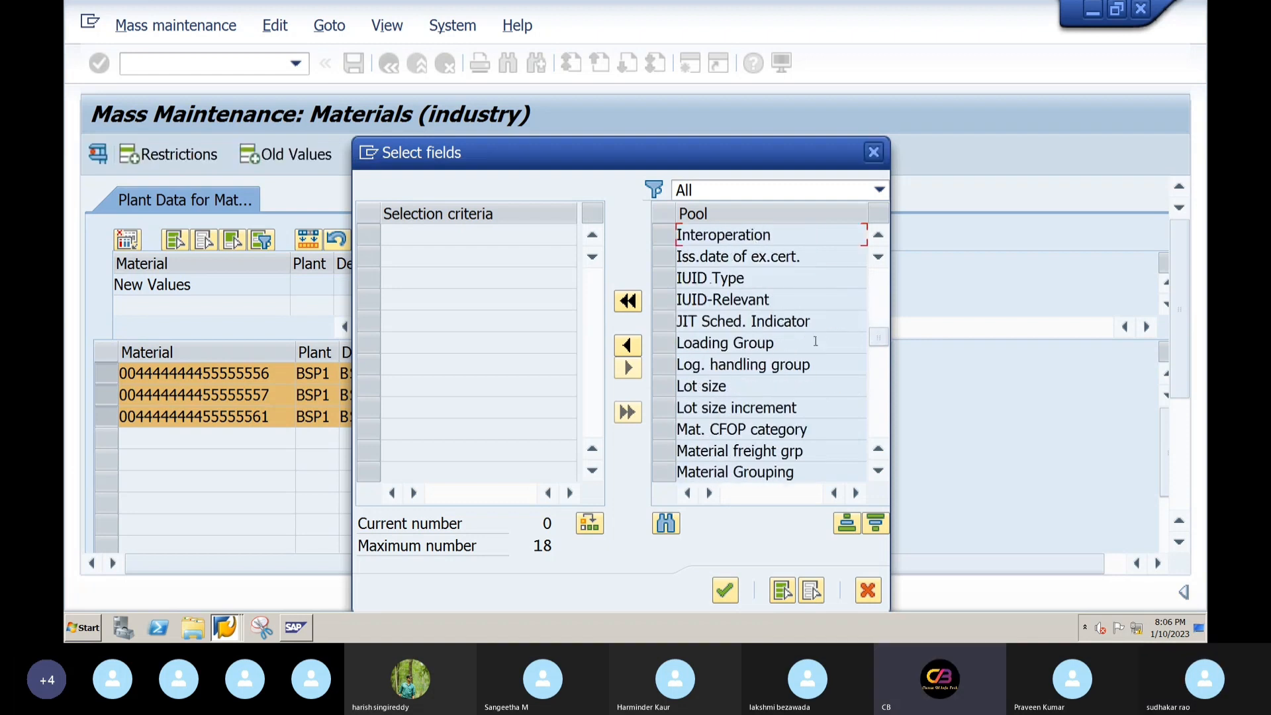
scroll(807, 347, down, 15)
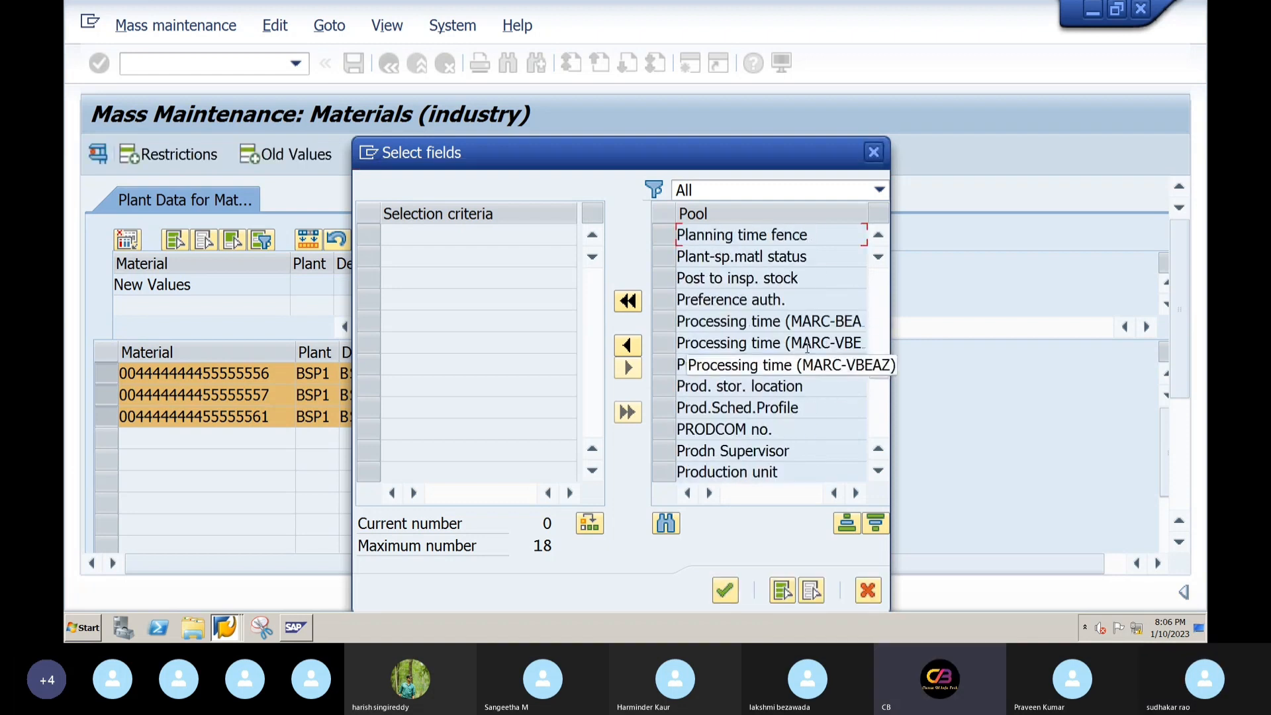
scroll(767, 374, down, 4)
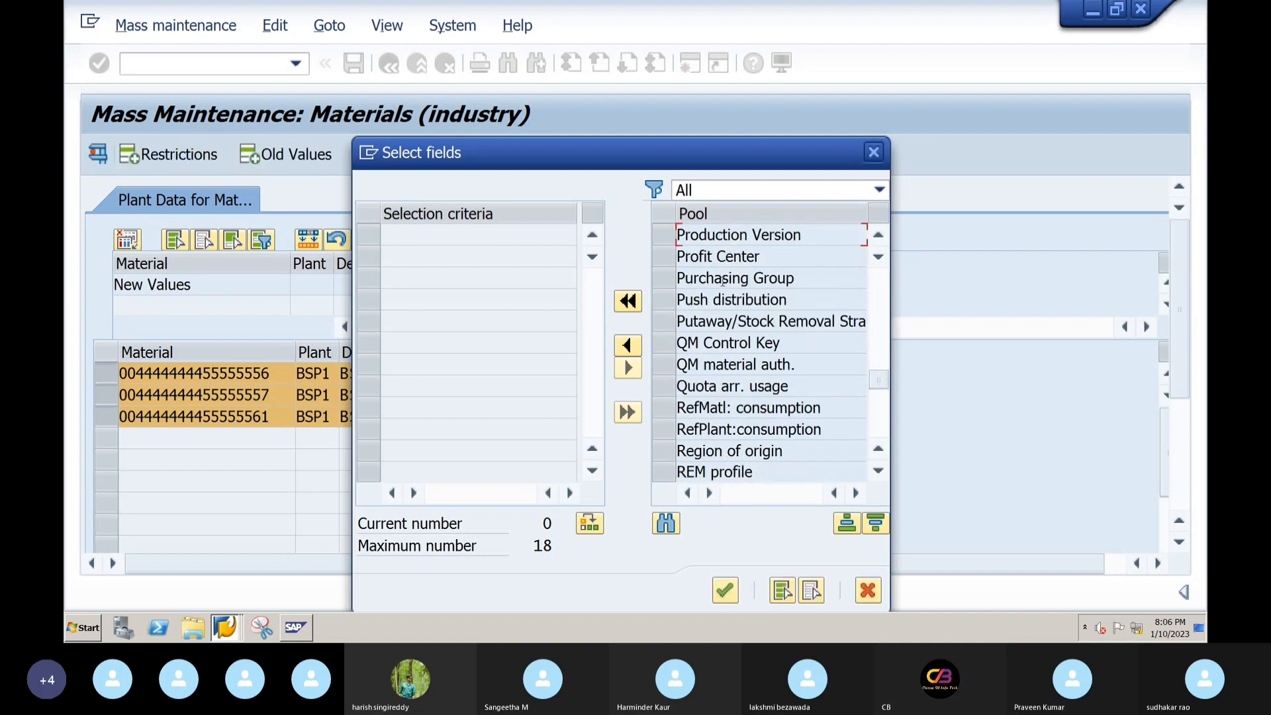
click(722, 279)
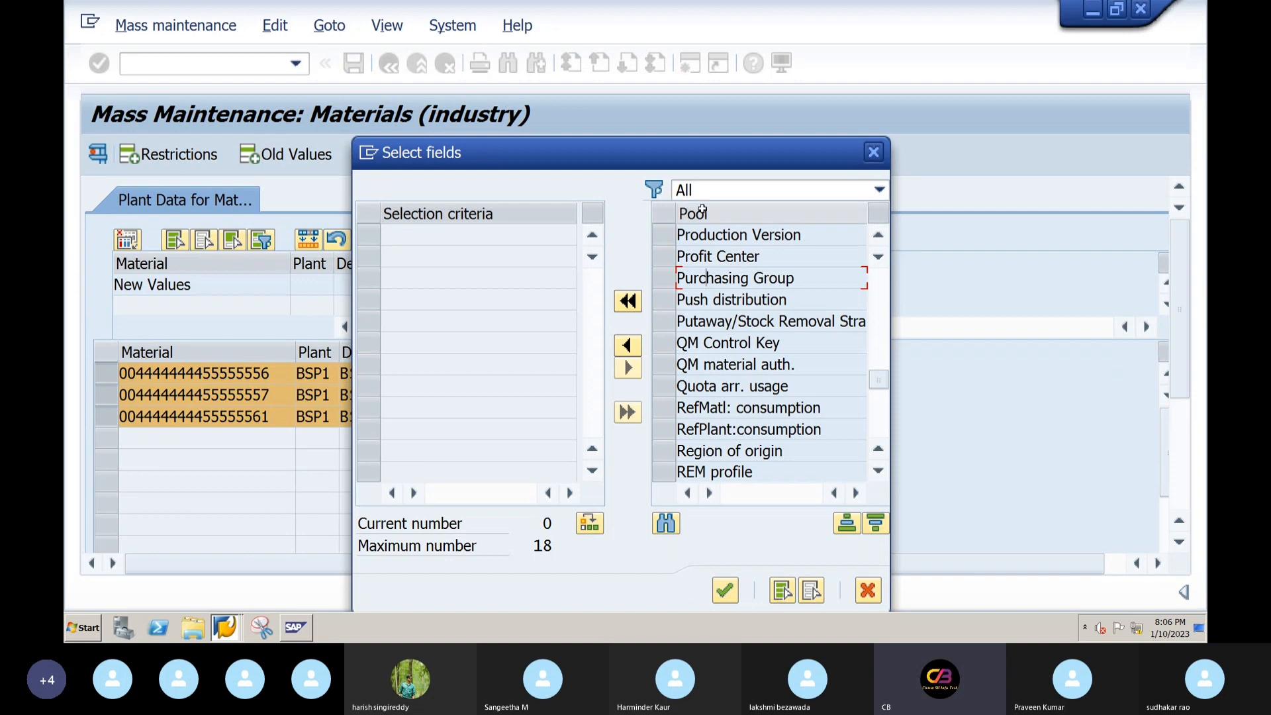
click(654, 190)
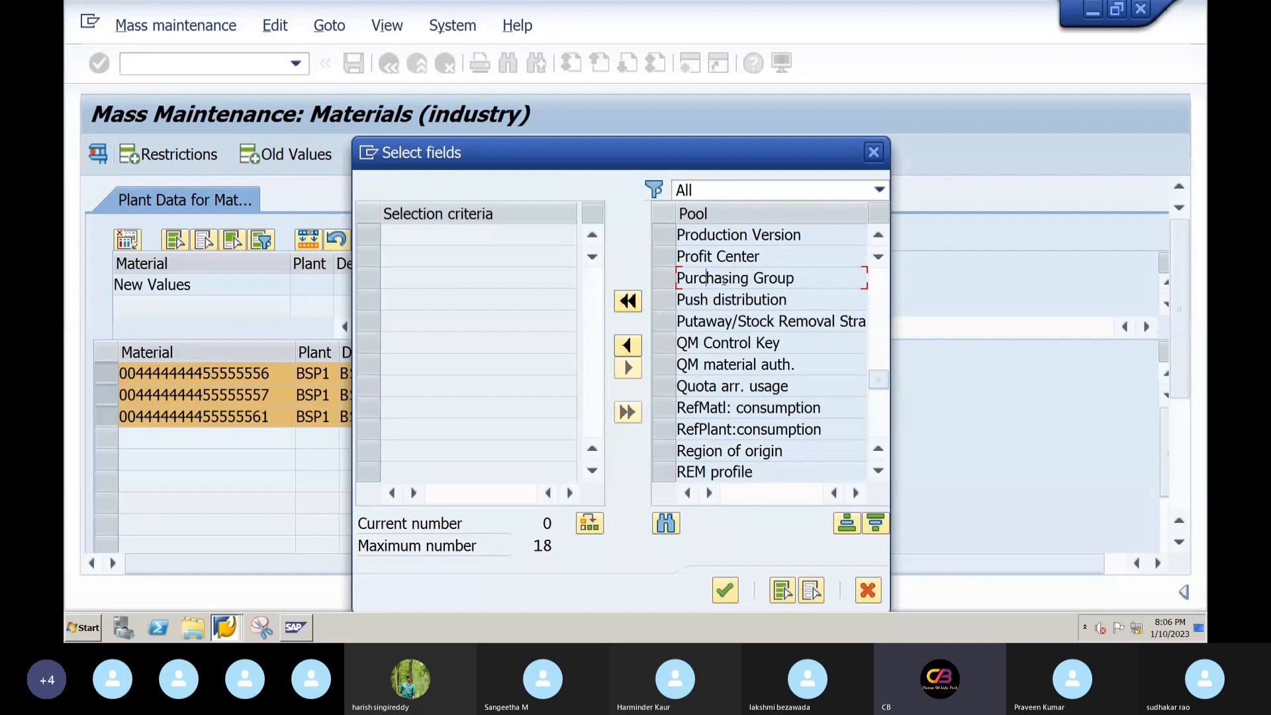
click(664, 278)
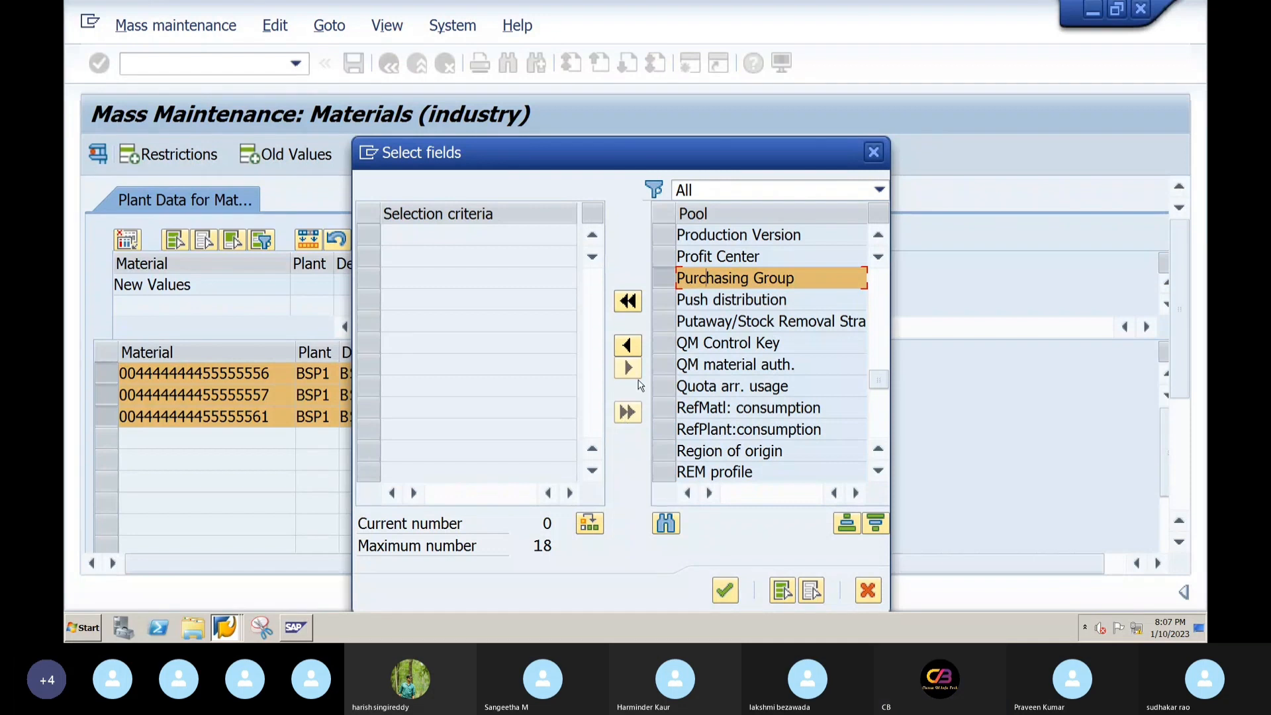
click(628, 345)
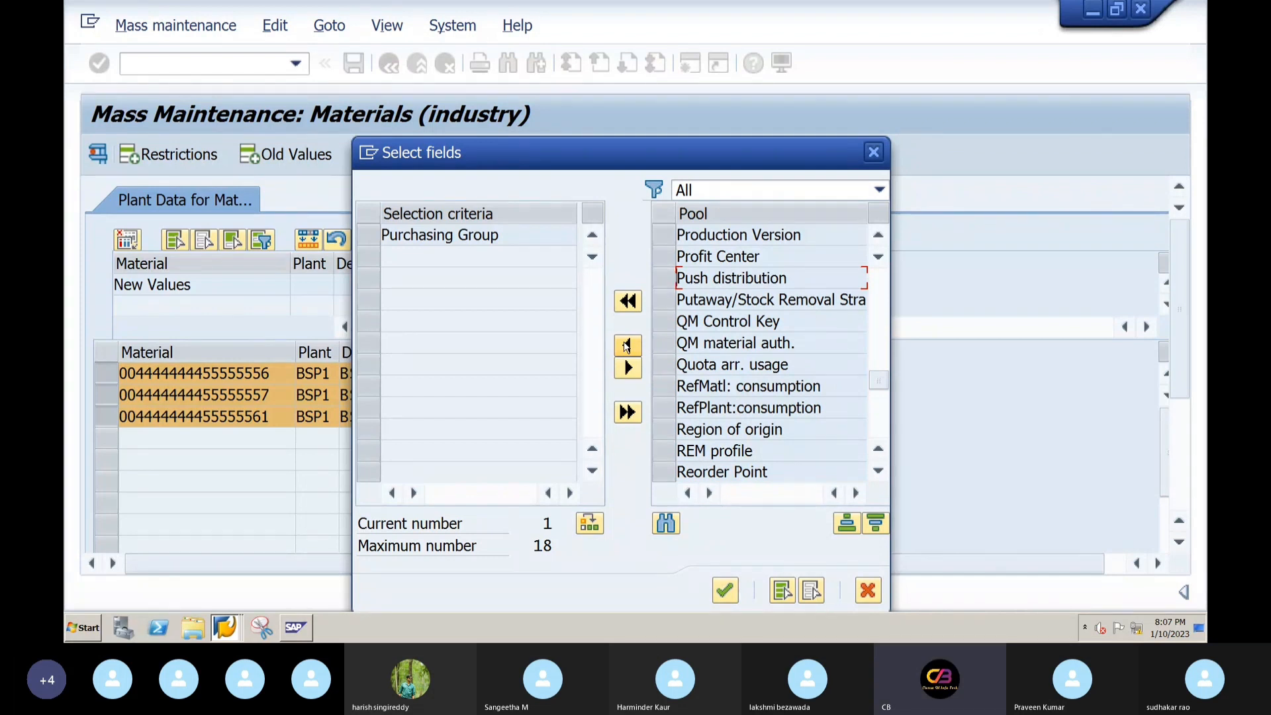
click(726, 590)
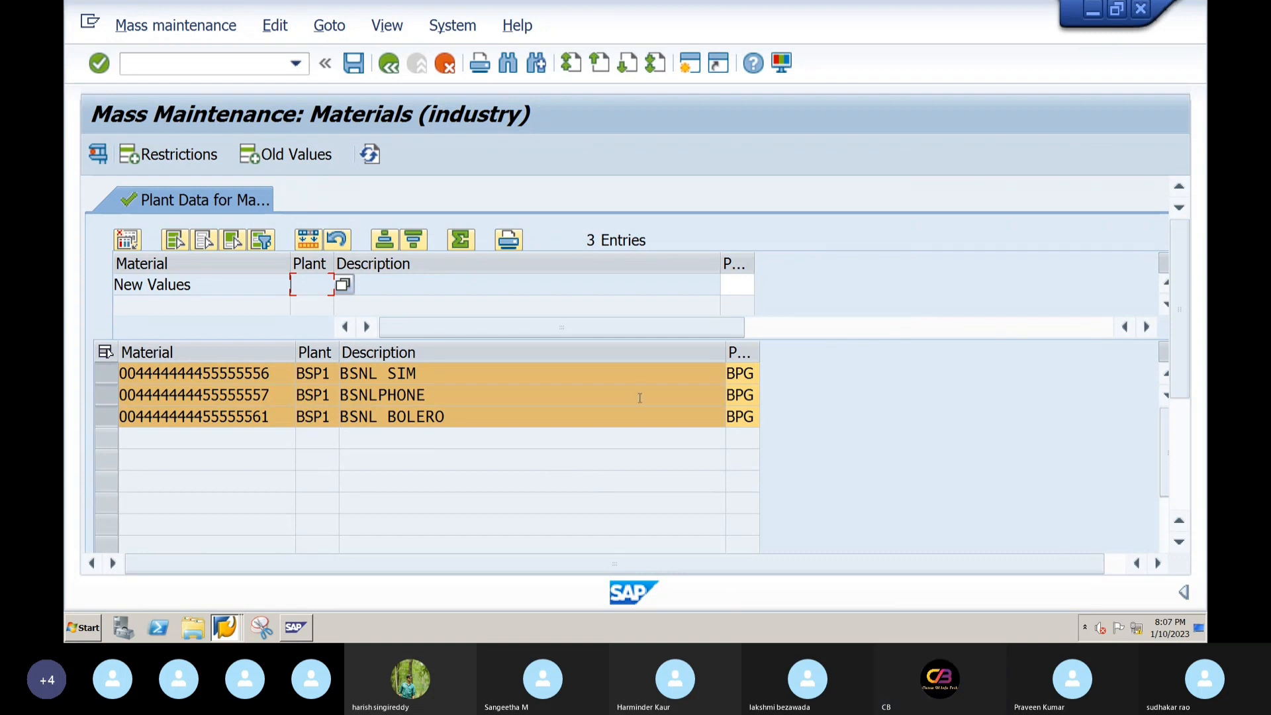
- Clear the purchasing group of the BSNL SIM record and open the list of available purchasing groups
click(751, 375)
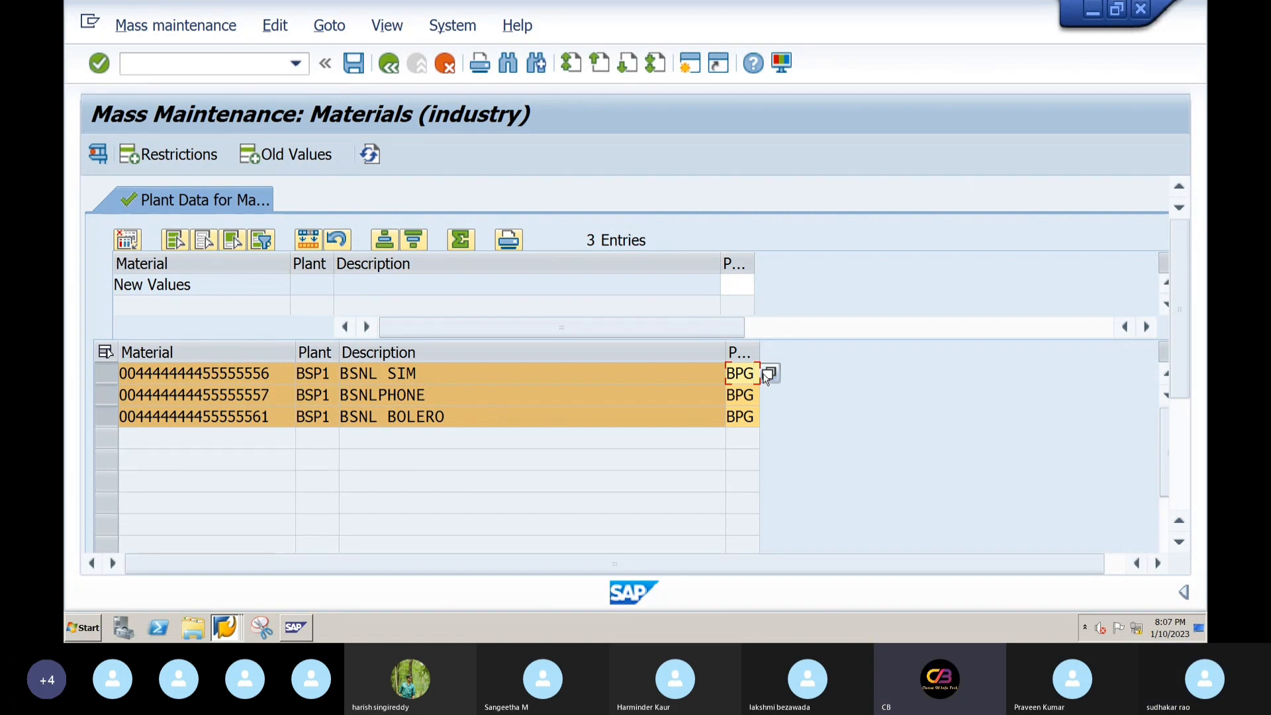
key(BackSpace)
key(BackSpace)
key(BackSpace)
text(rb)
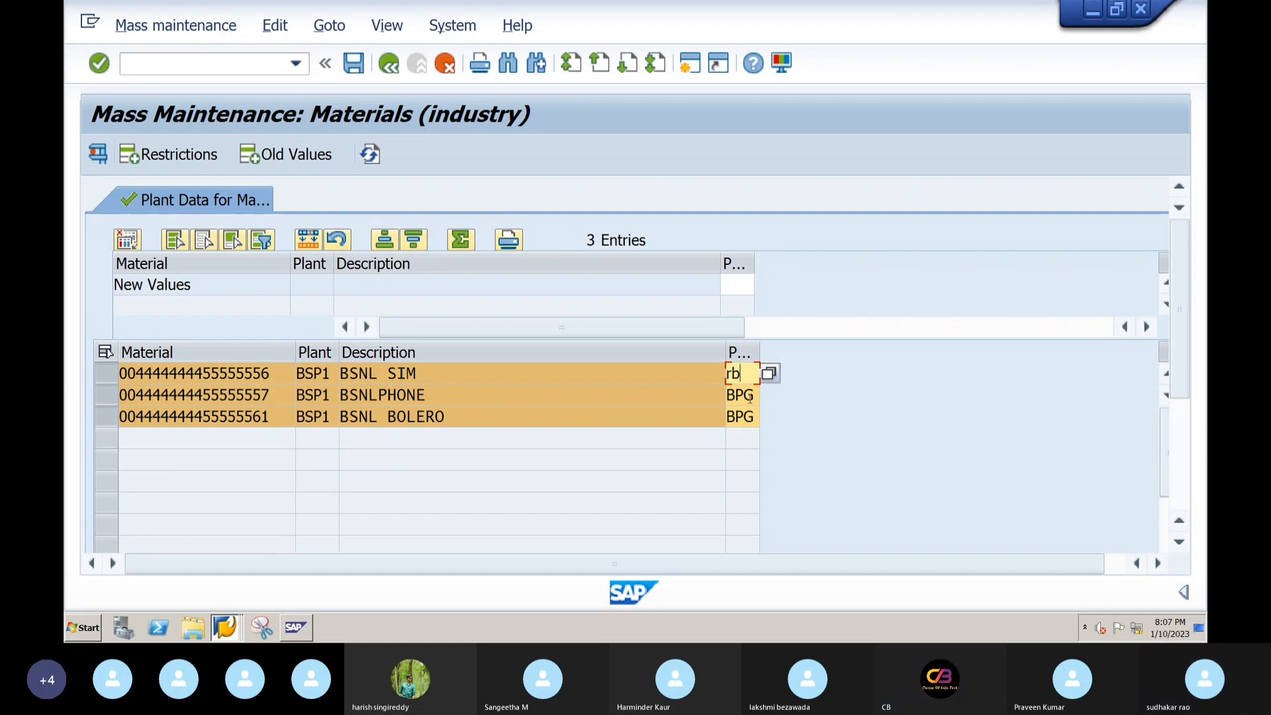
click(778, 377)
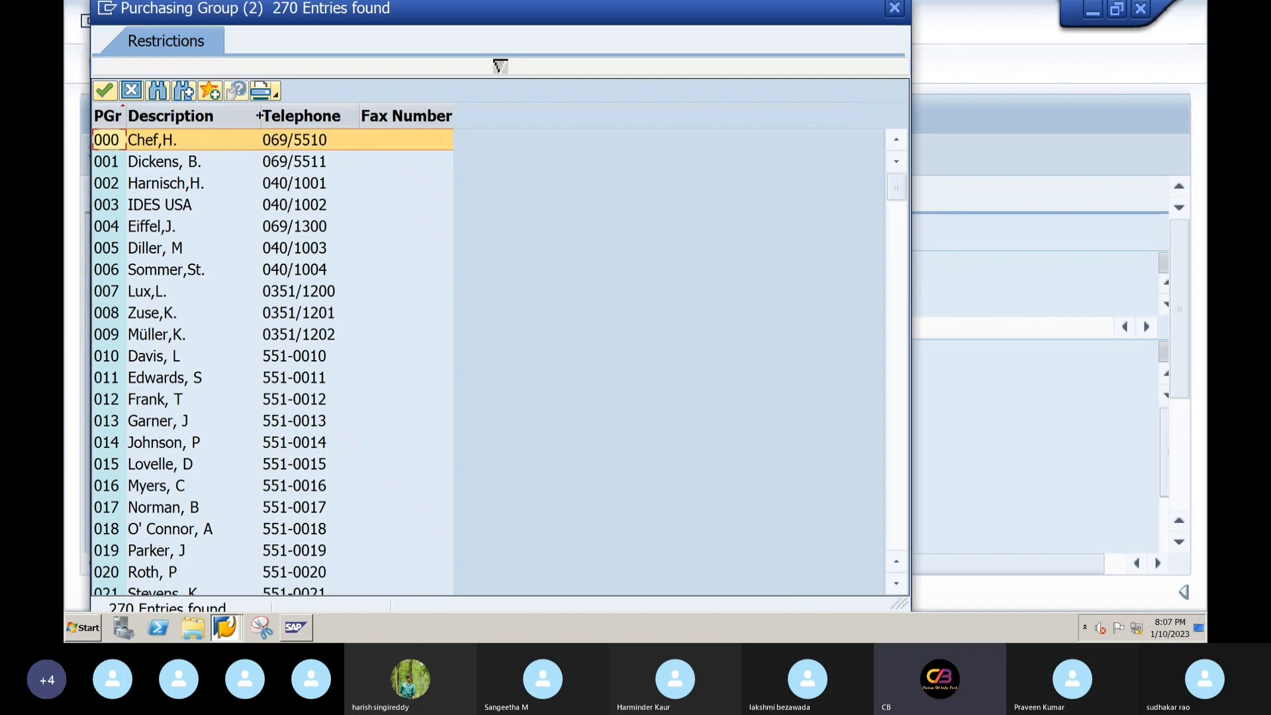
- Search the purchasing group list for "reebok" and assign RPG to the BSNL SIM record
click(157, 90)
text(r)
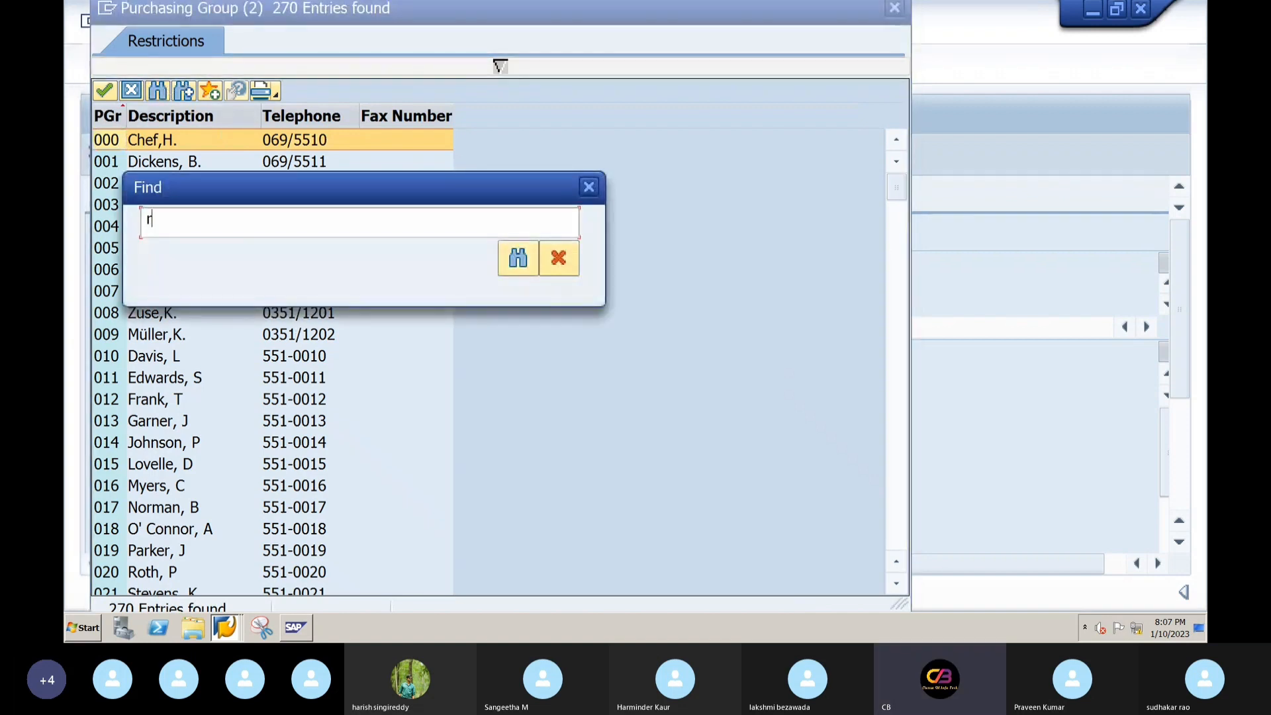
text(bs)
key(BackSpace)
key(BackSpace)
text(bg)
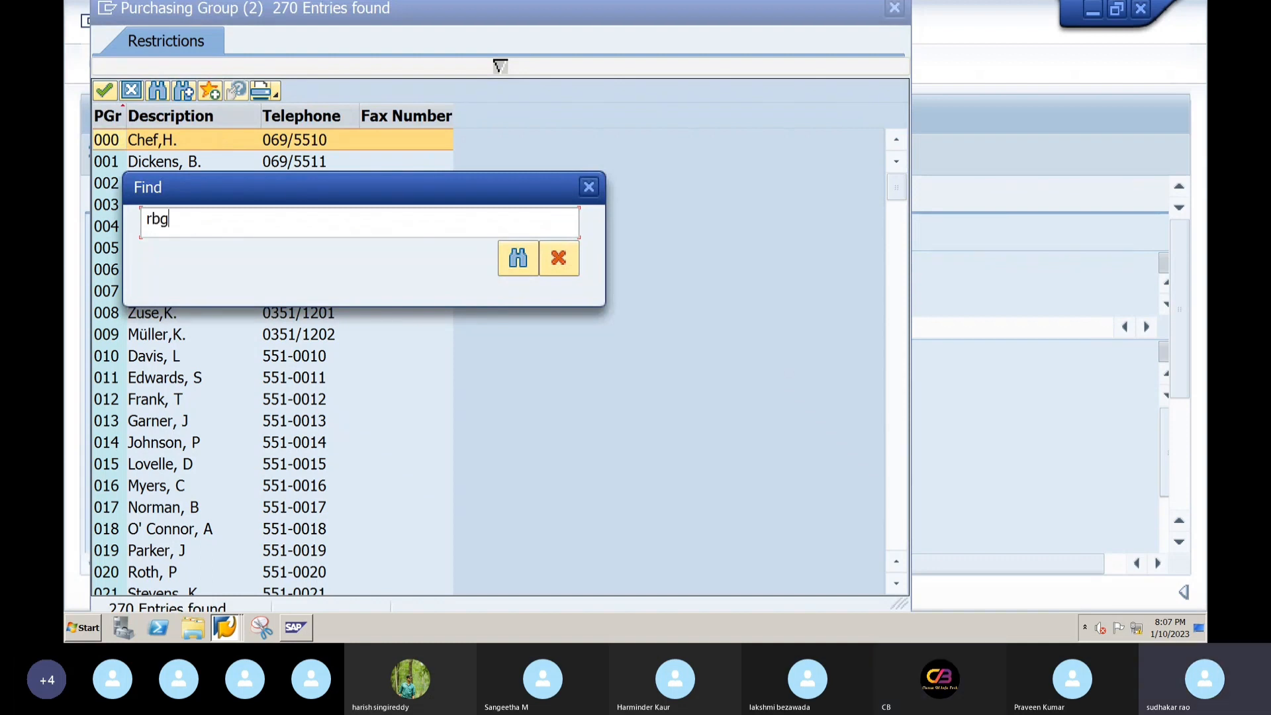
key(BackSpace)
key(BackSpace)
text(eebok)
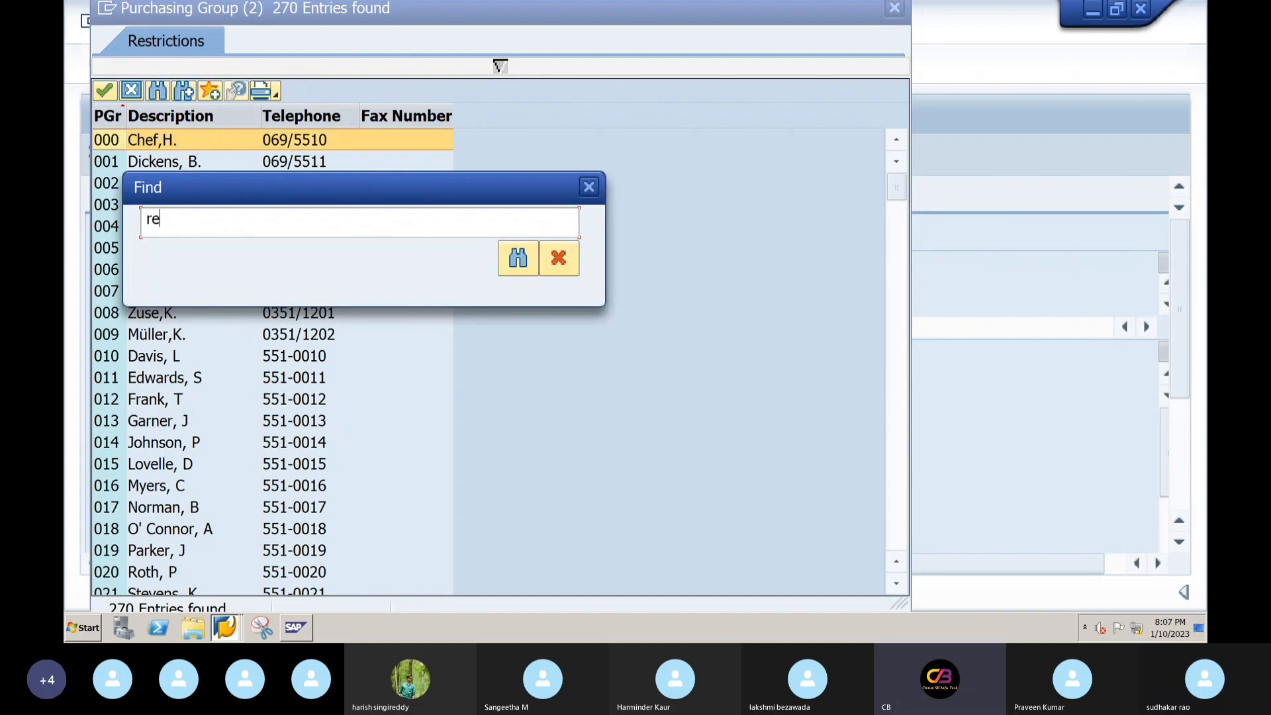
key(Return)
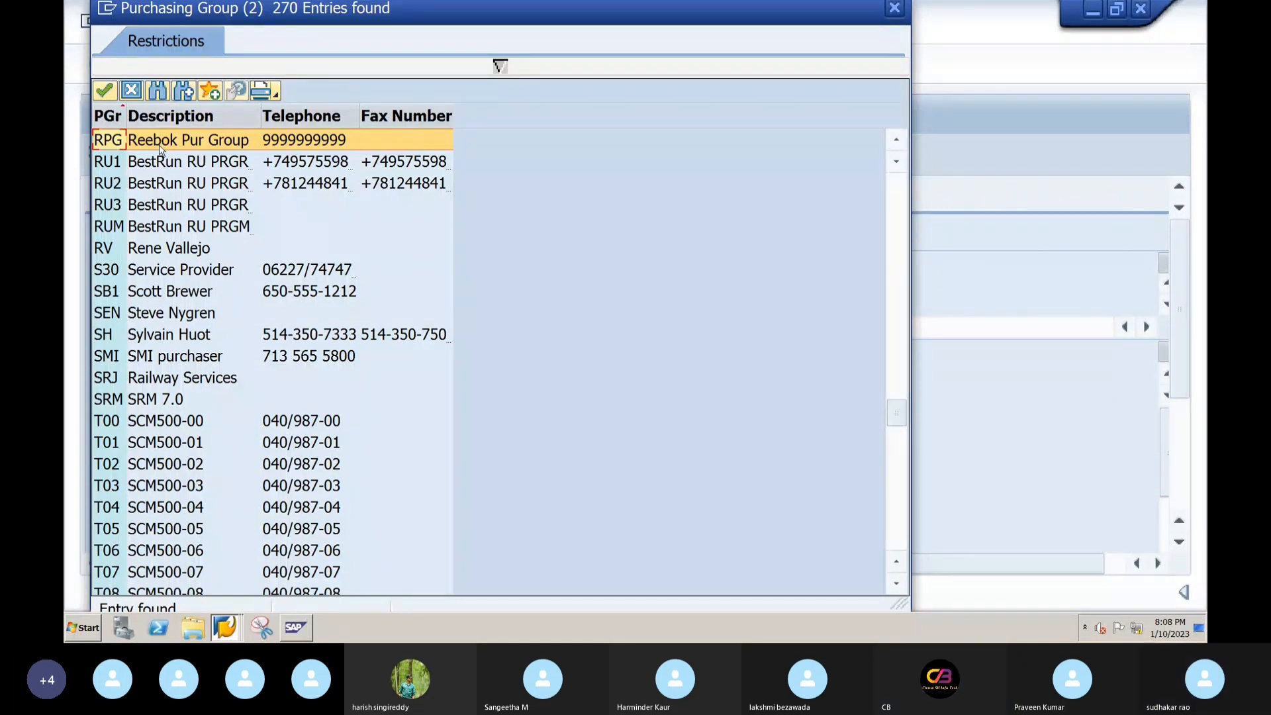
double_click(122, 145)
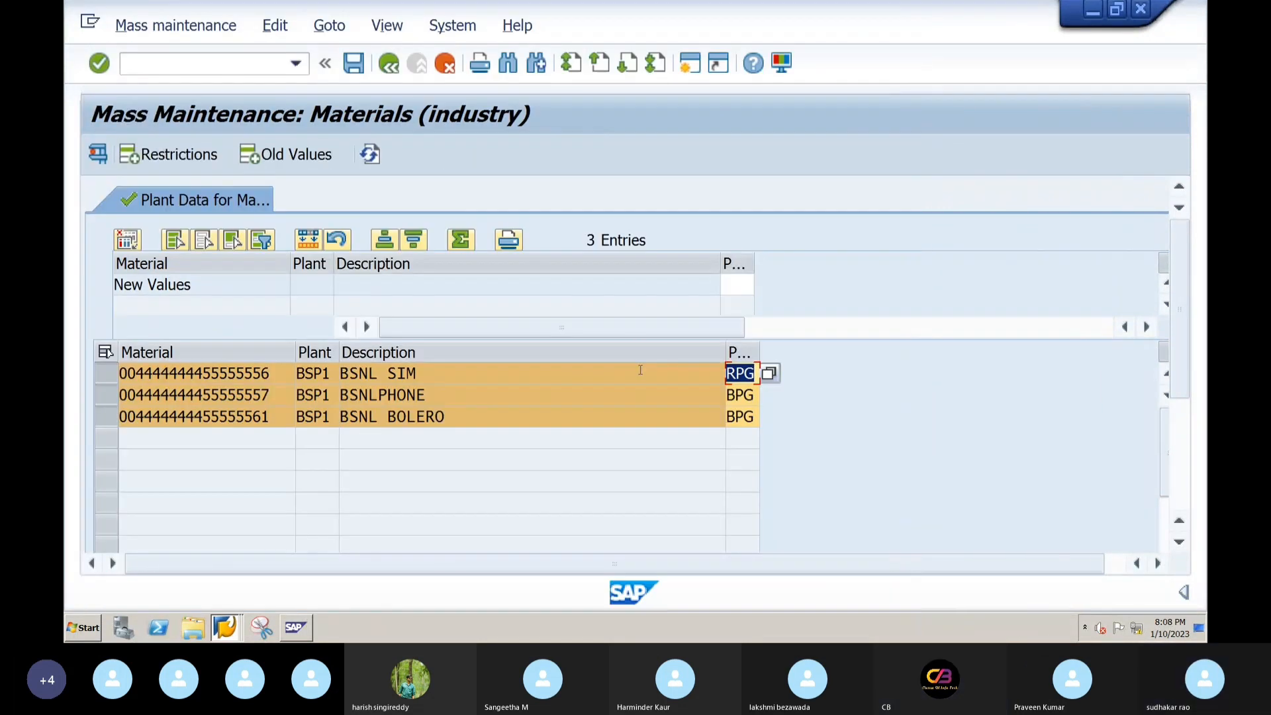
- Set the purchasing group of the BSNLPHONE record to RPG
click(755, 400)
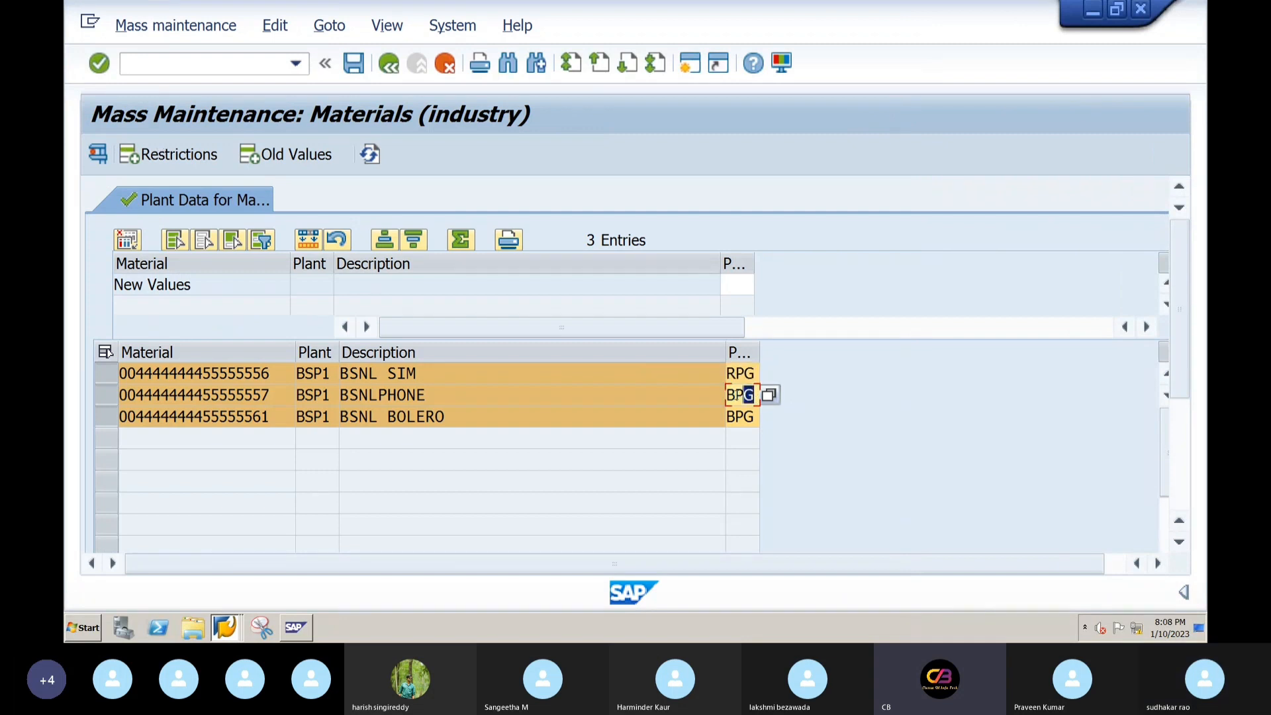
double_click(756, 399)
text(r)
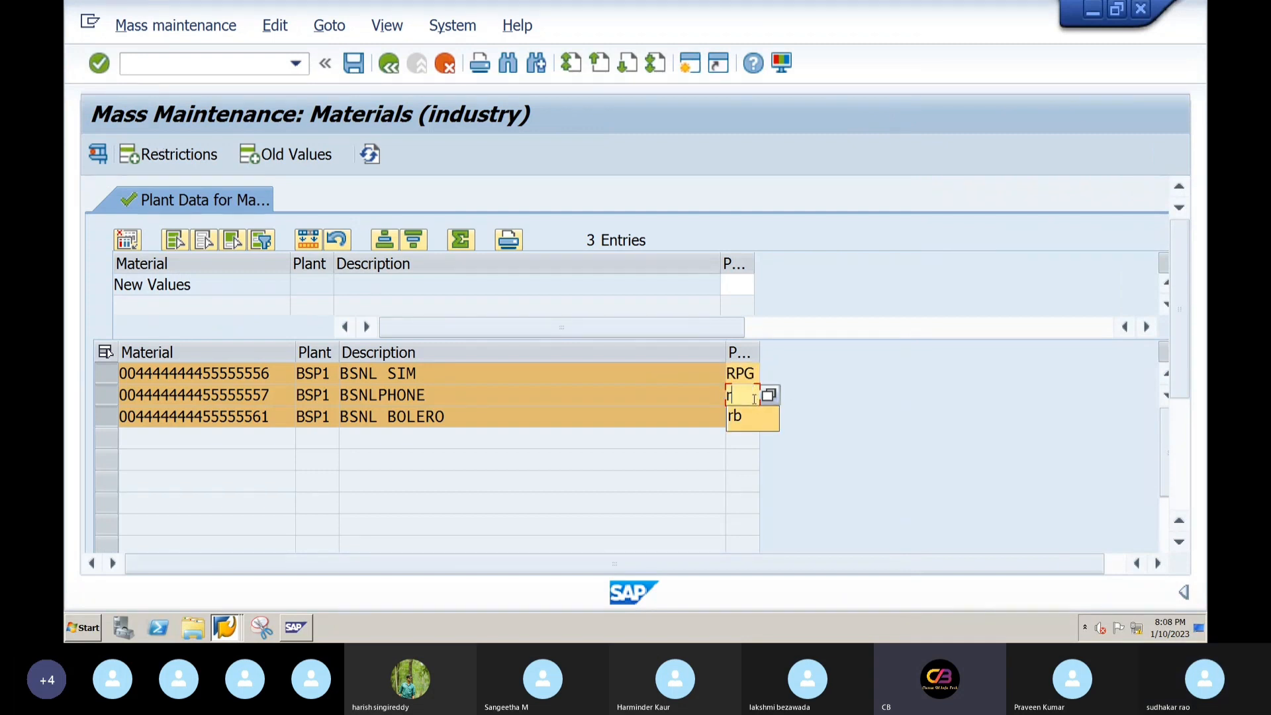
key(BackSpace)
text(R)
text(P)
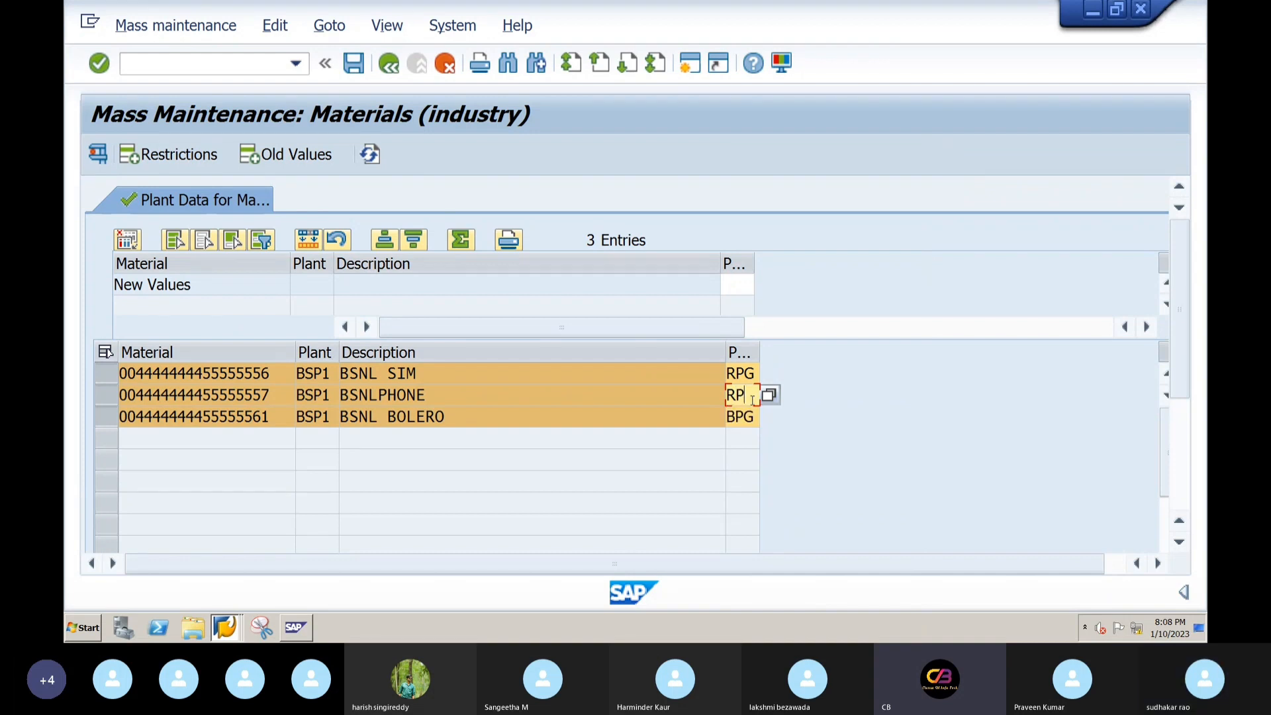
text(G)
- Change the purchasing group of the BSNL BOLERO record to RPG
click(751, 418)
key(BackSpace)
key(BackSpace)
text(R)
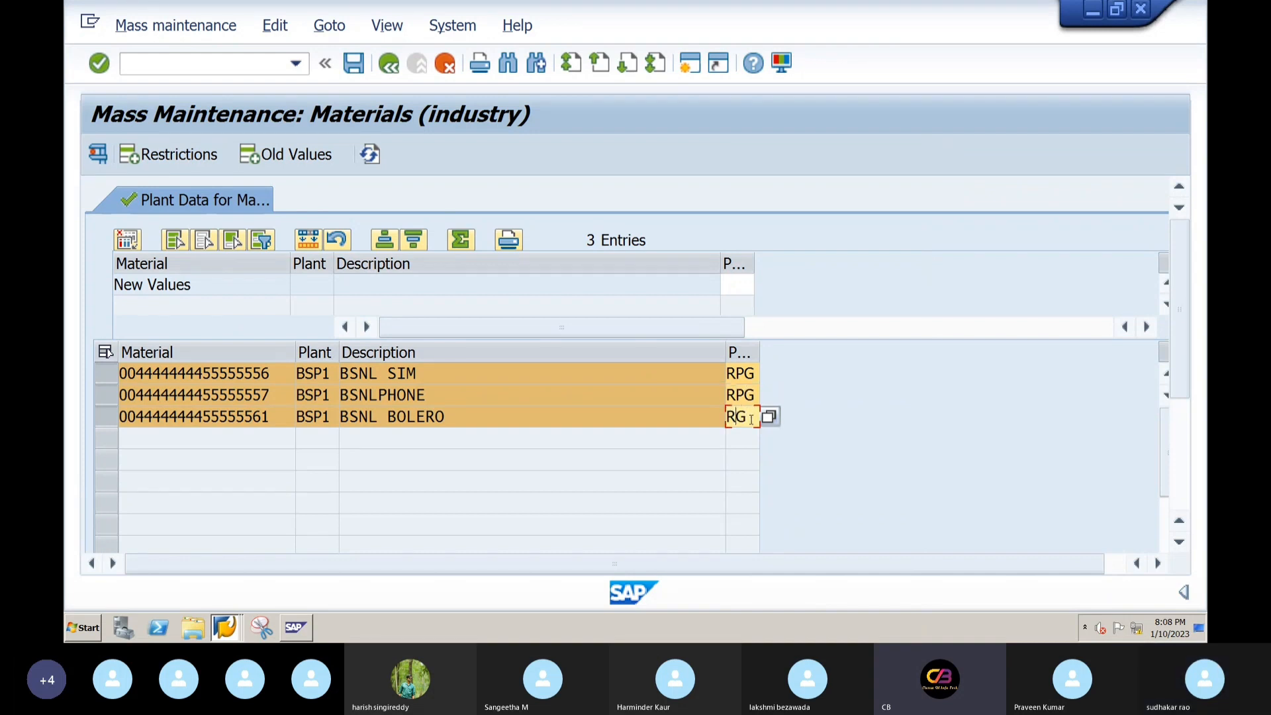
text(P)
- Save the mass changes, accepting the save warning and choosing not to display it again
click(355, 66)
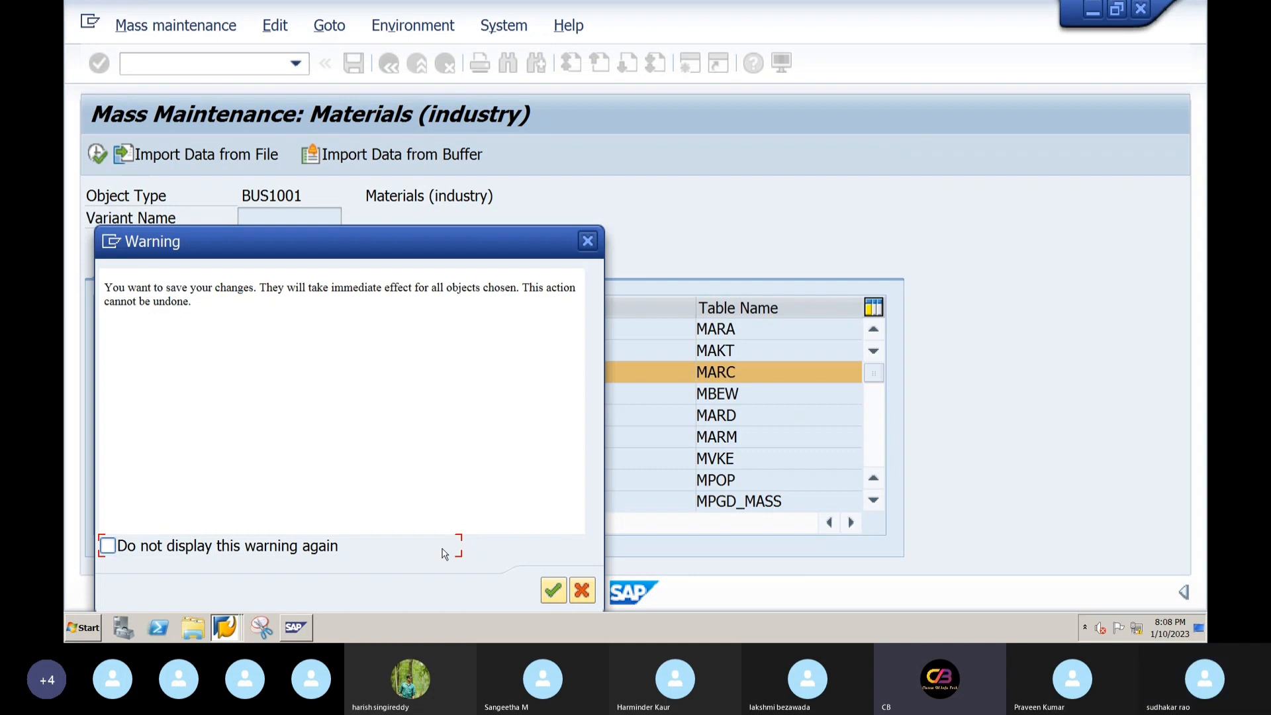
click(108, 548)
click(553, 590)
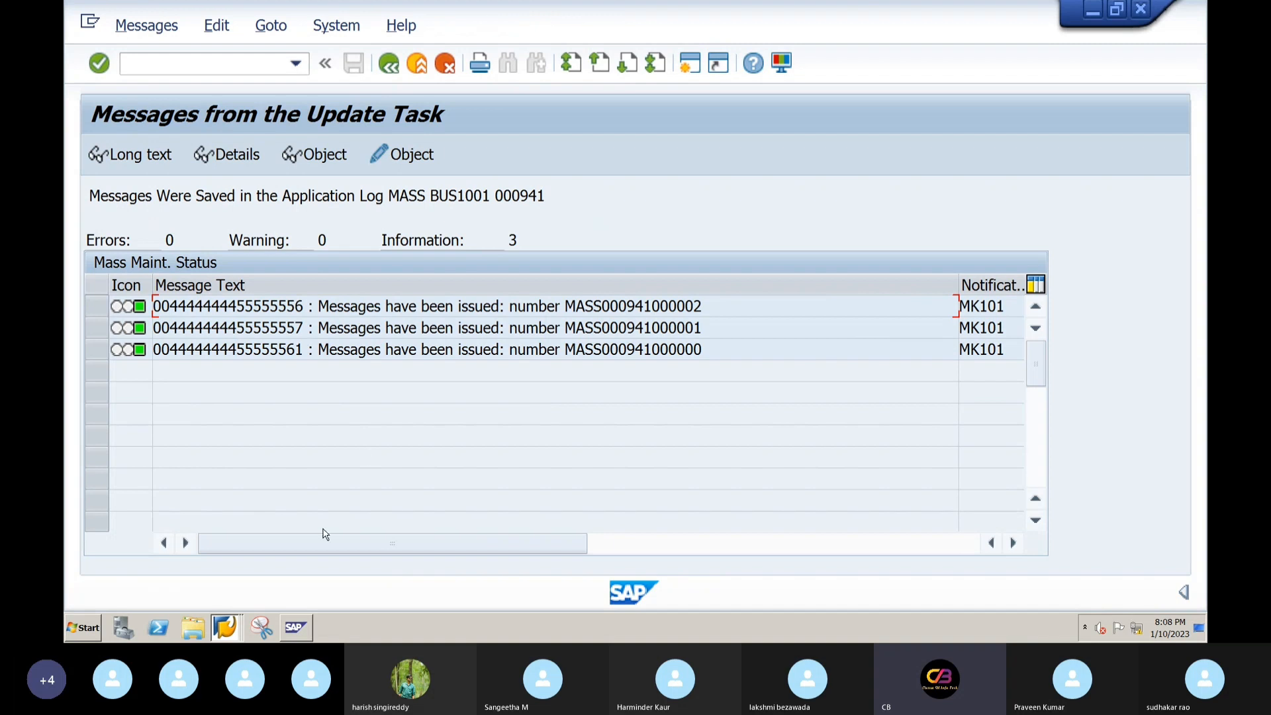
- Switch to the Materials List session and start transaction MM03 there
click(231, 628)
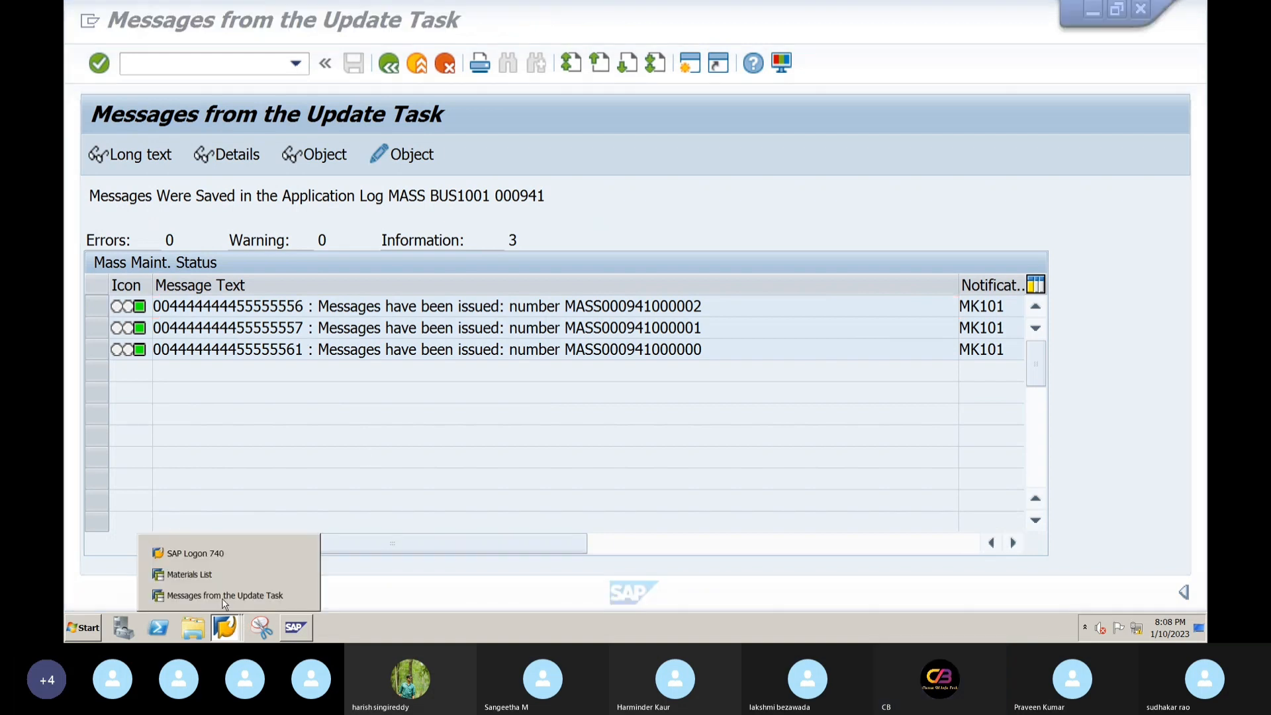
click(208, 583)
click(204, 69)
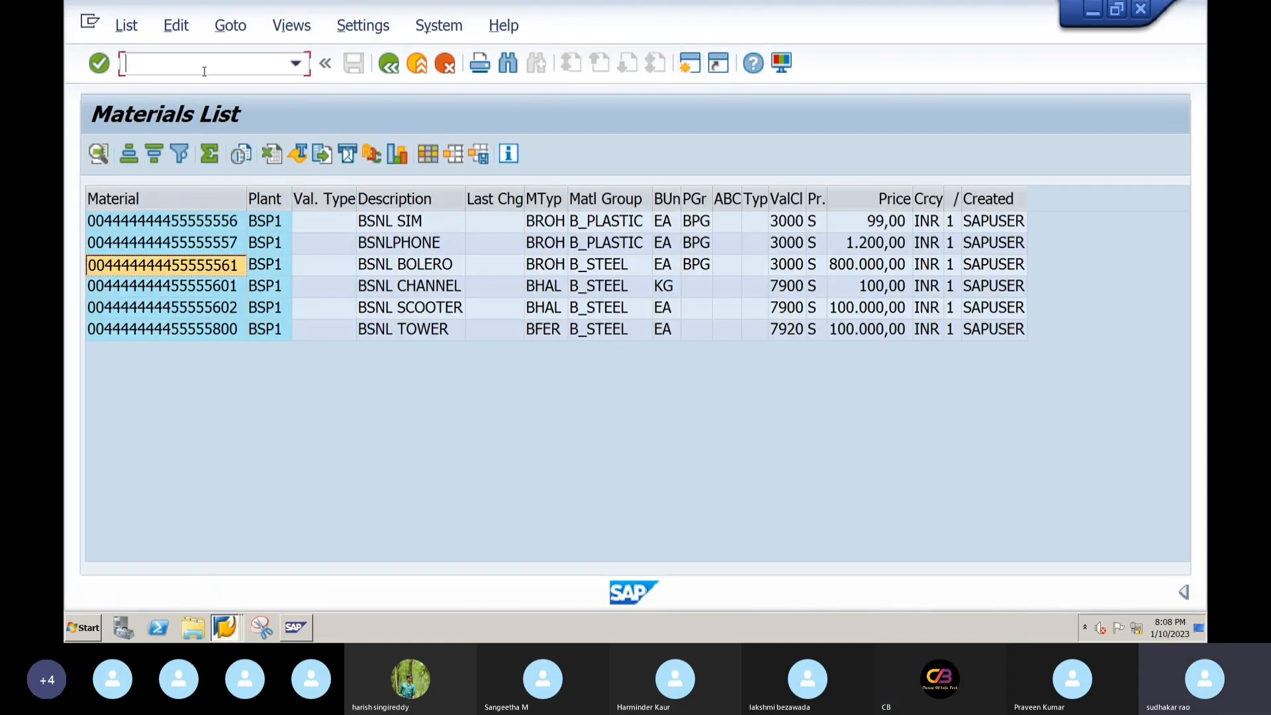
text(/NMM)
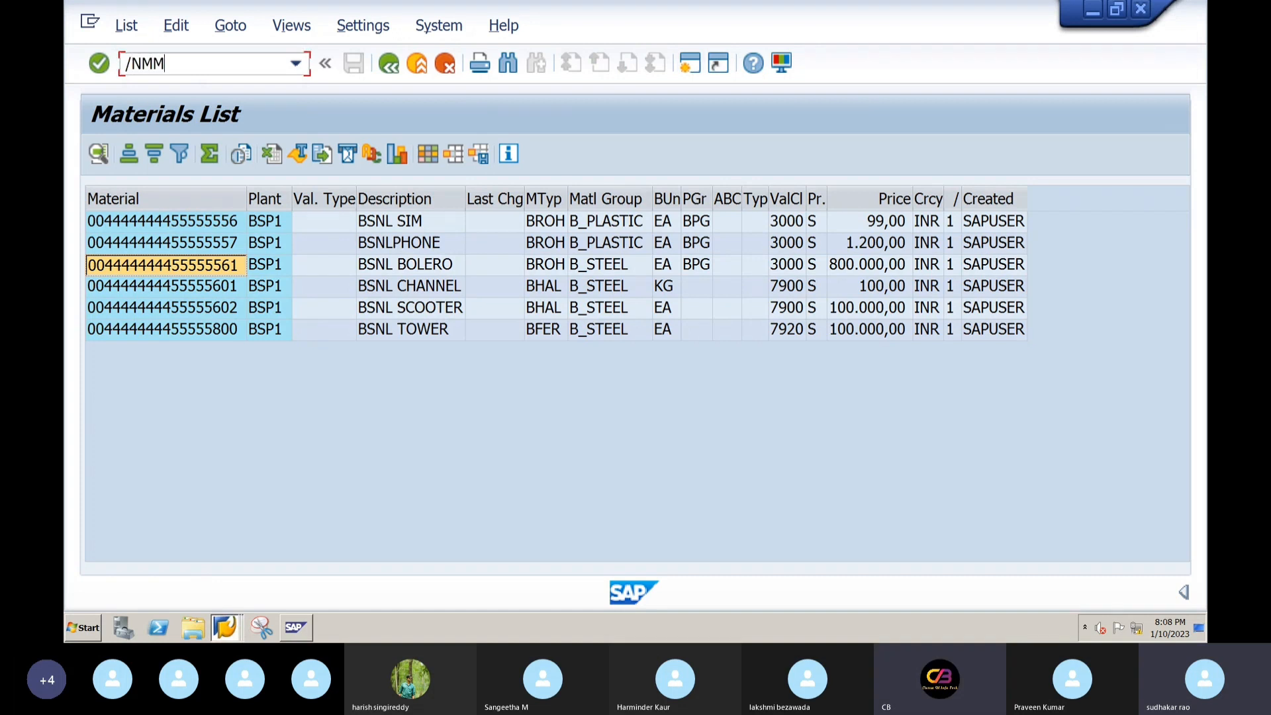
text(03)
key(Return)
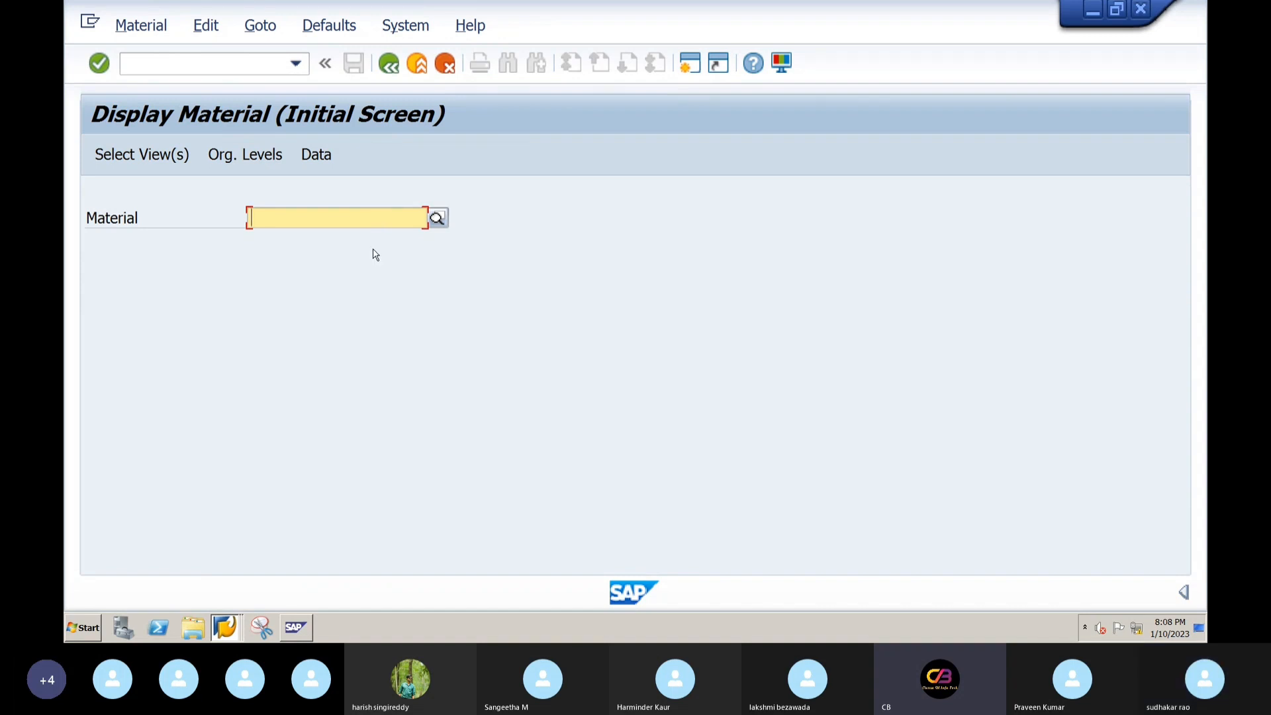
- Copy the first material number from the update task messages into the Display Material screen and accept its preselected views
click(225, 628)
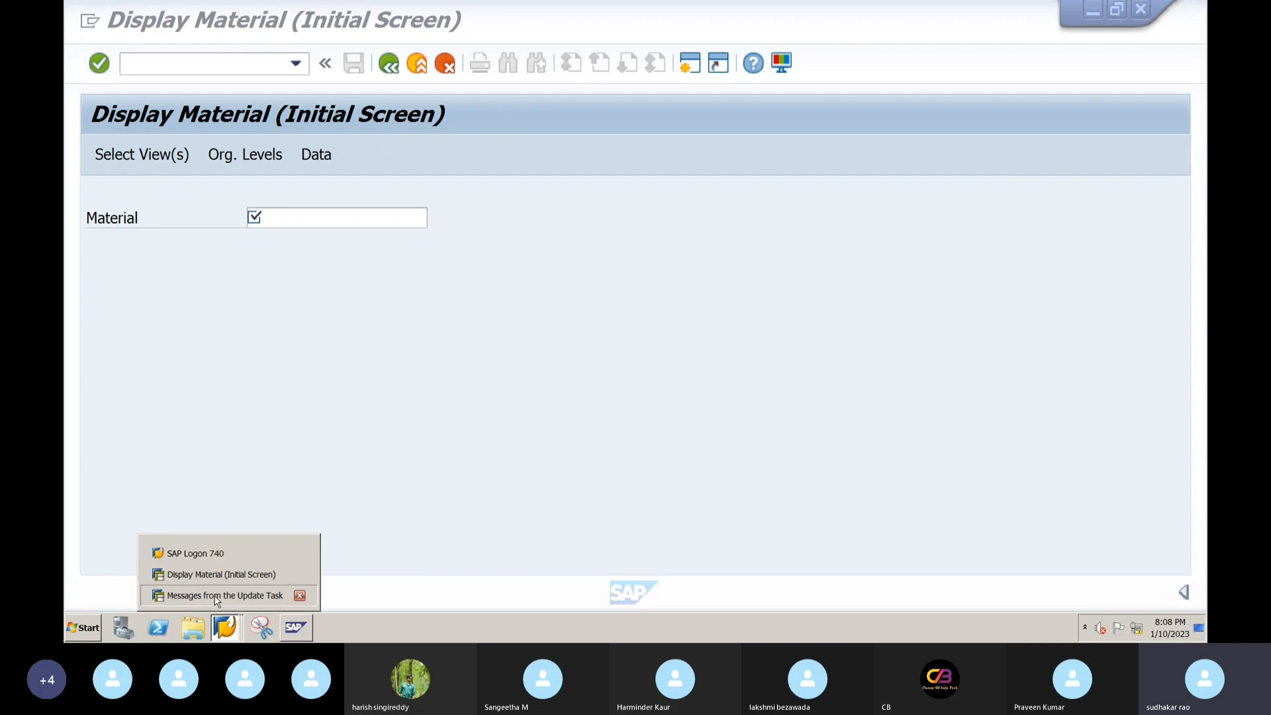
click(215, 596)
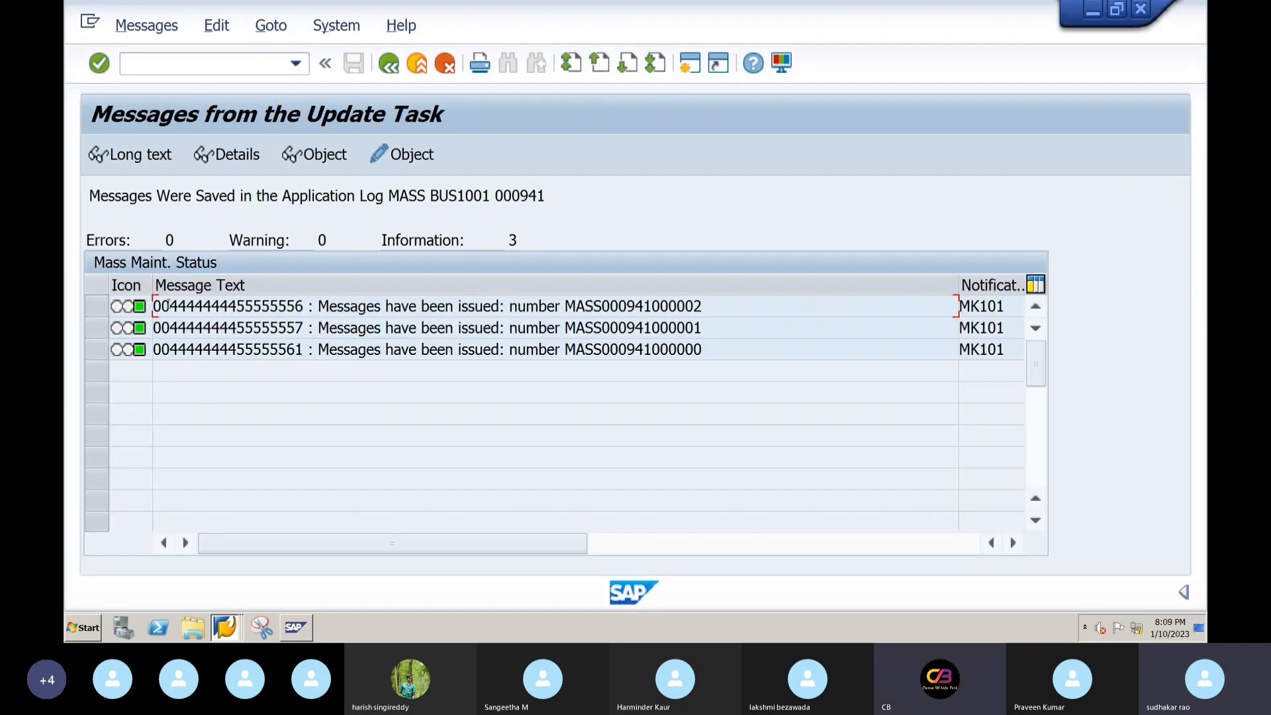
drag(154, 307, 302, 315)
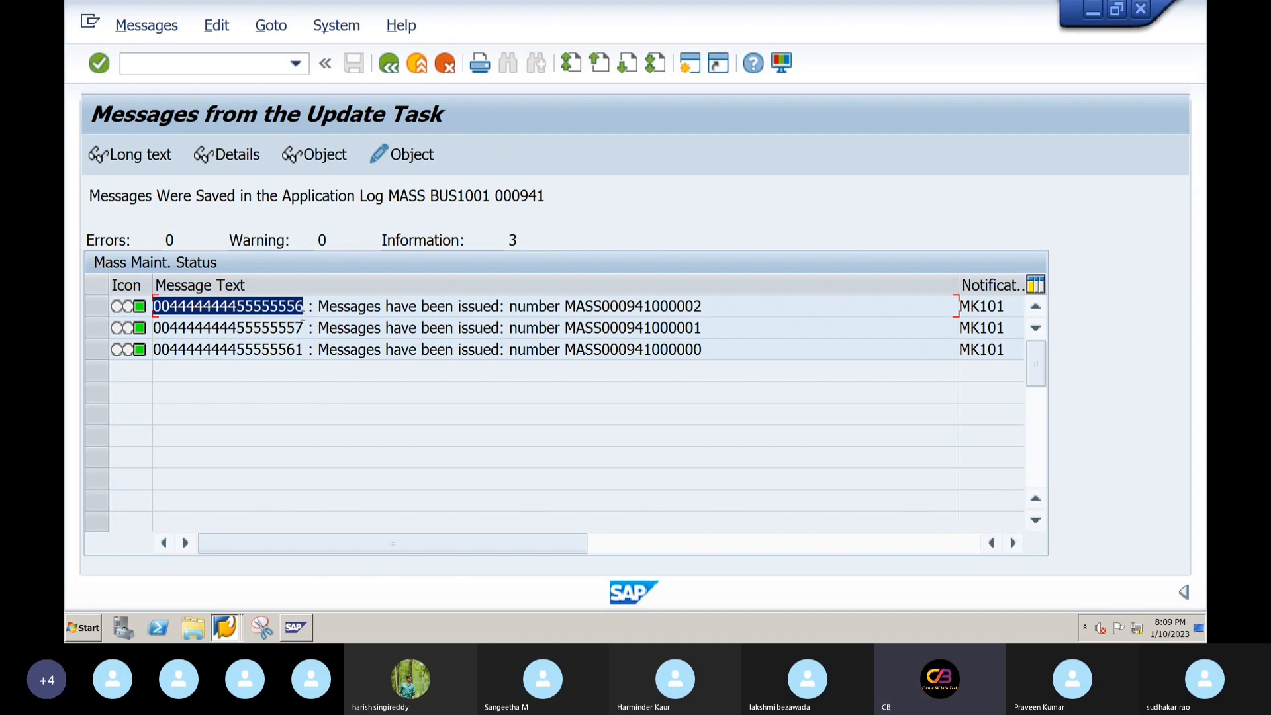
key(ctrl+c)
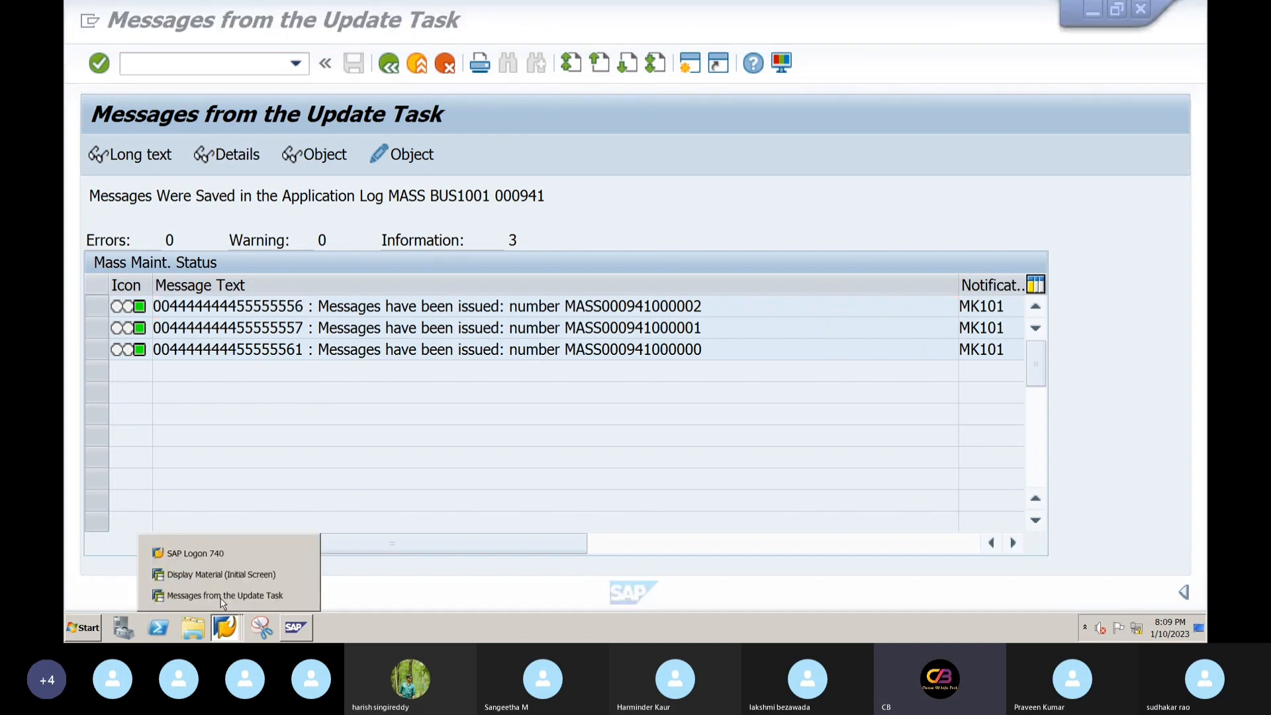
click(225, 628)
click(209, 576)
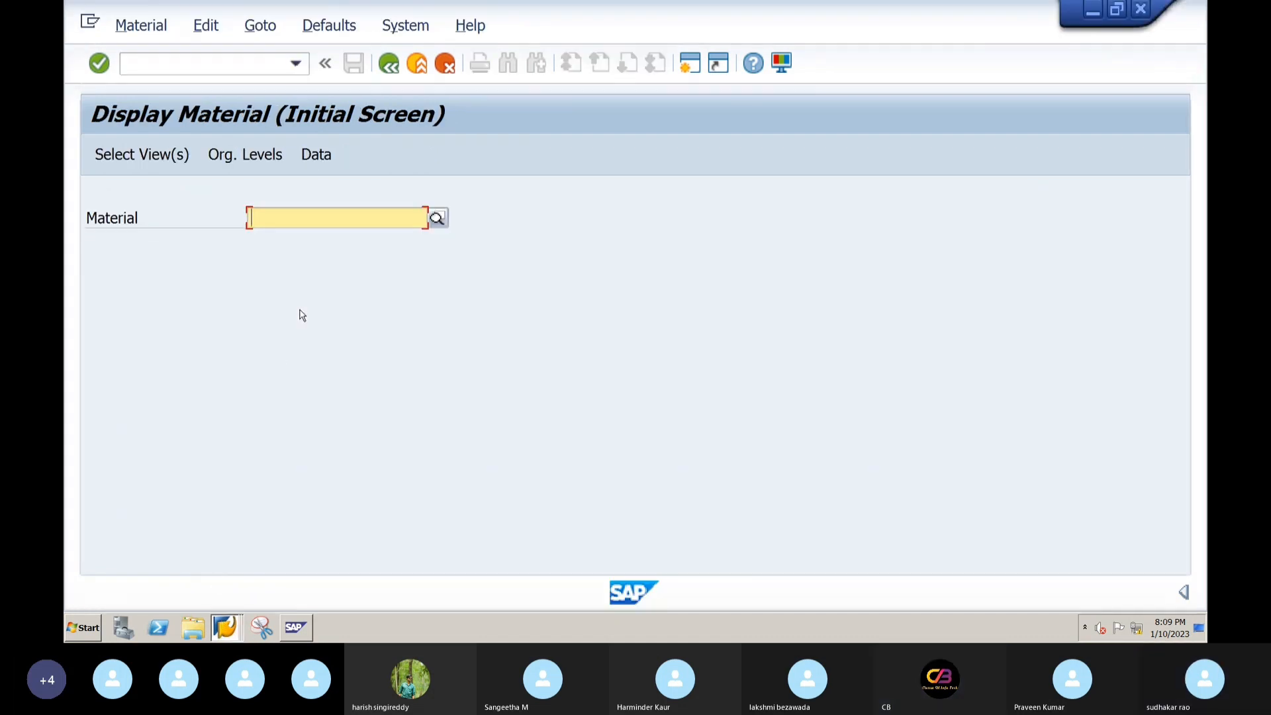
key(ctrl+v)
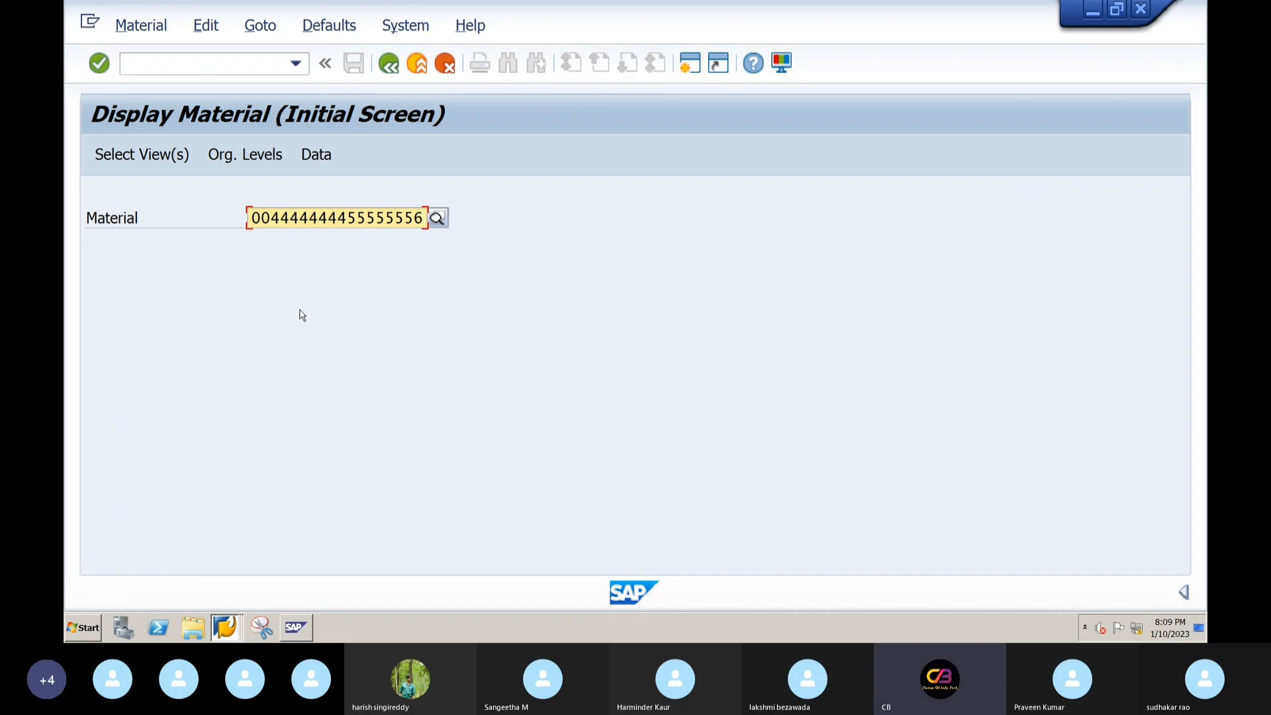
key(Return)
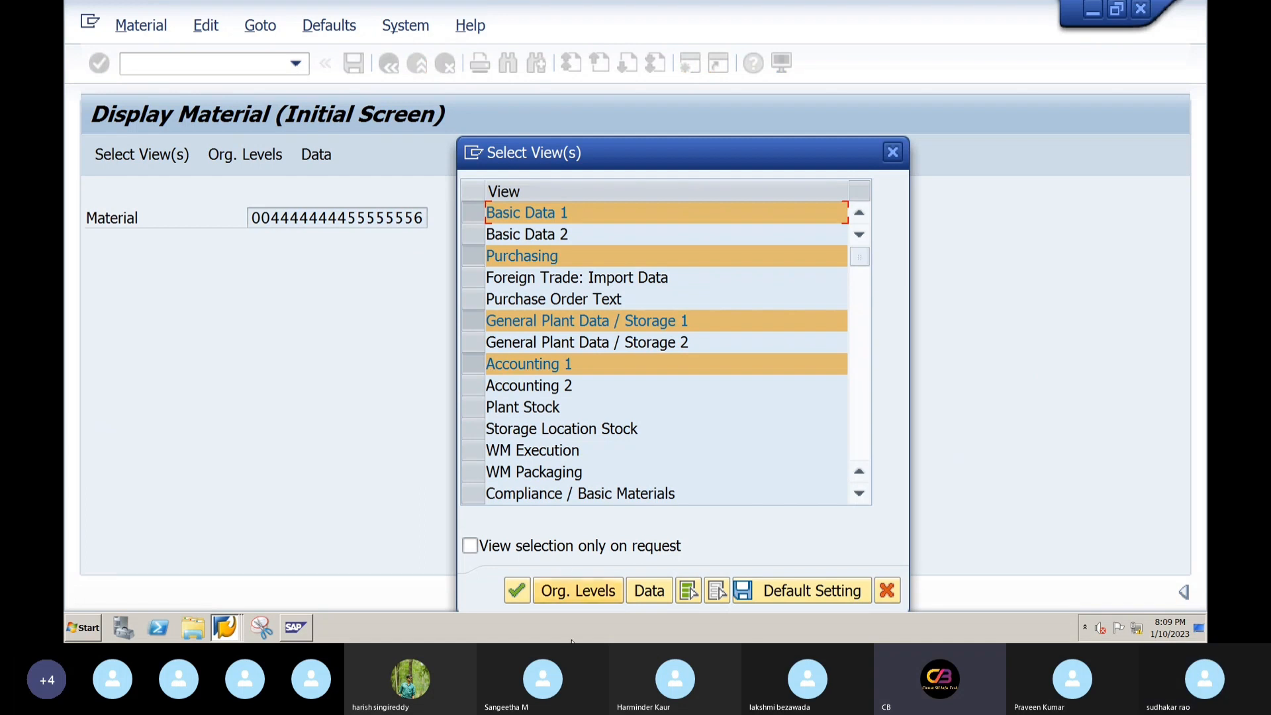
click(516, 591)
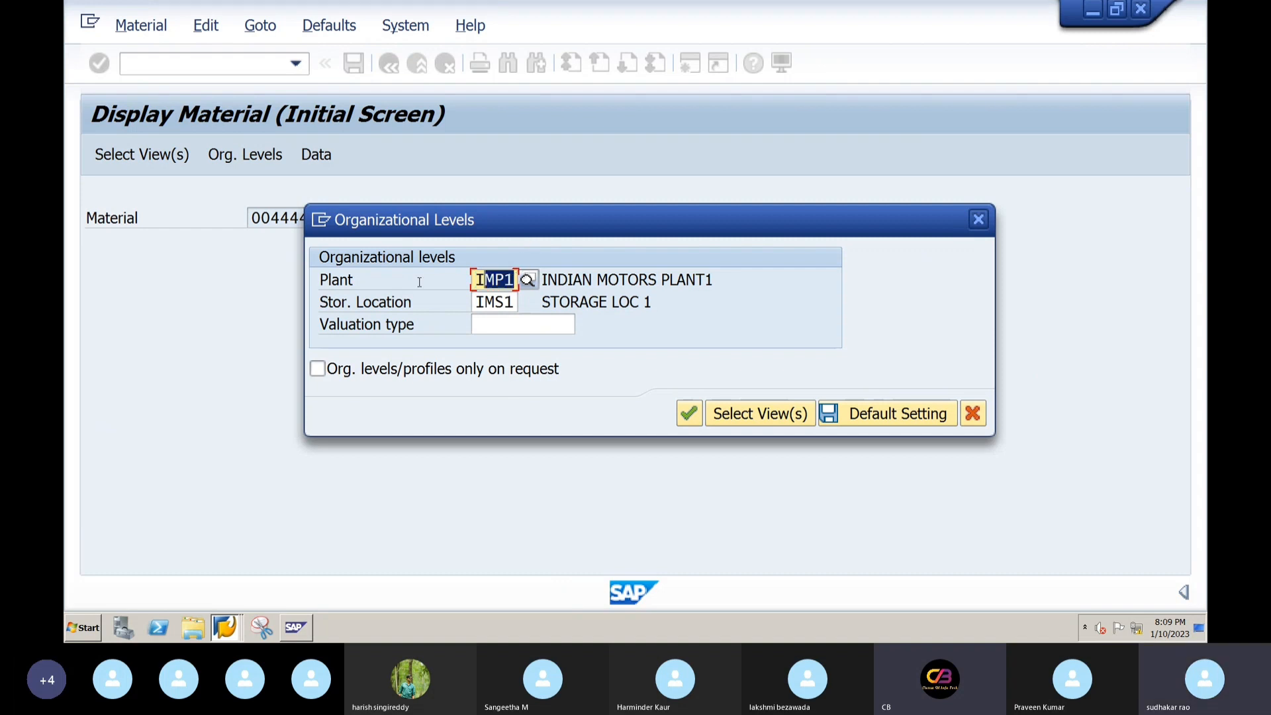
- Set the organizational levels to plant RBP1 and storage location RBS1
key(Delete)
text(RBP)
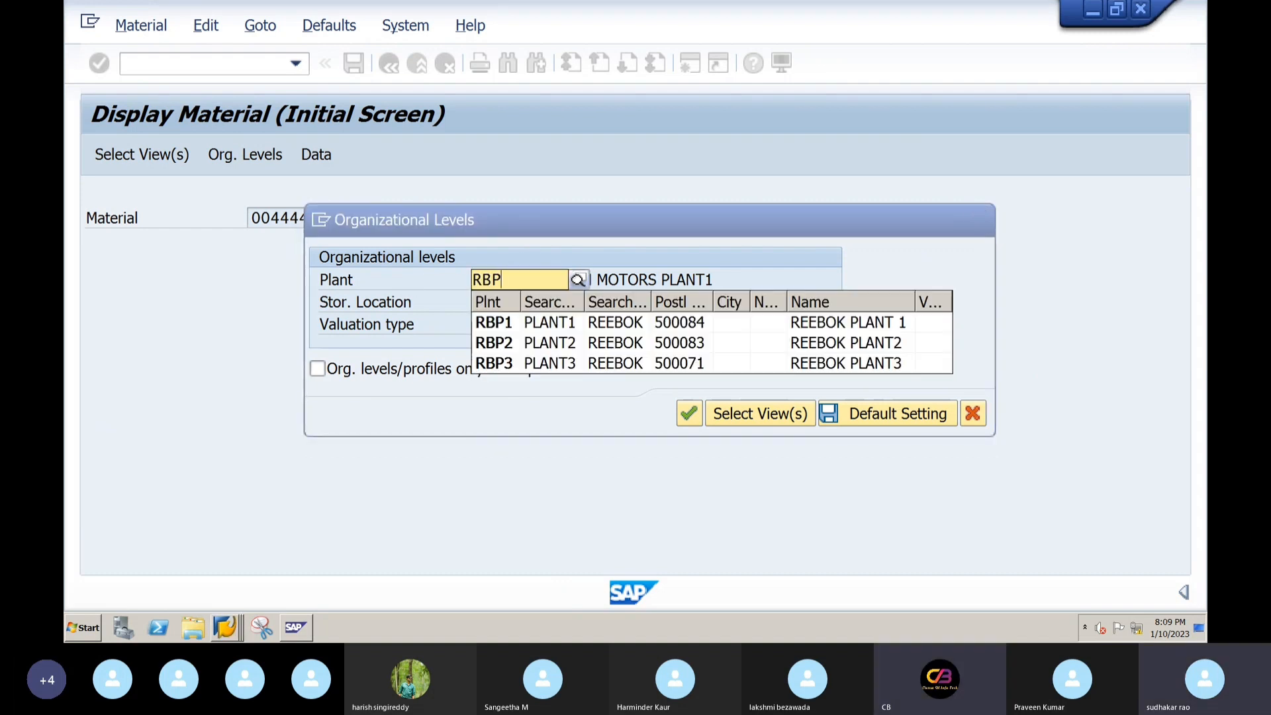
click(500, 325)
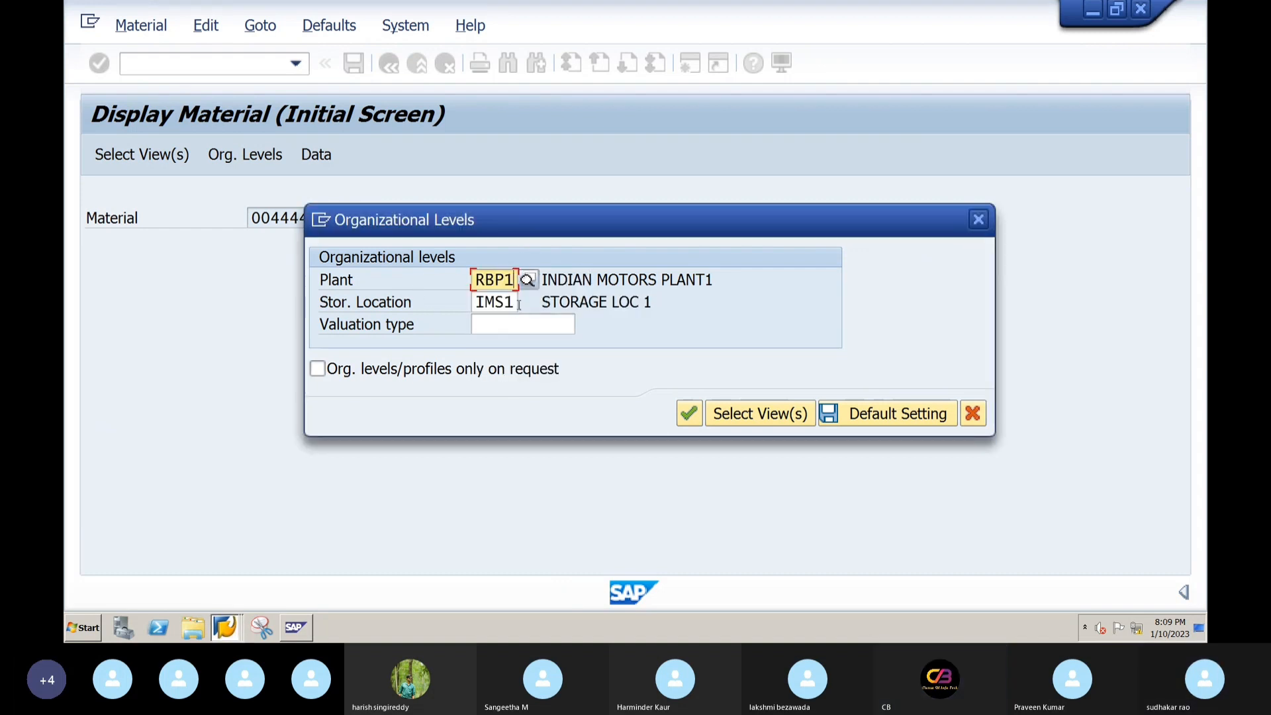
click(516, 302)
double_click(517, 302)
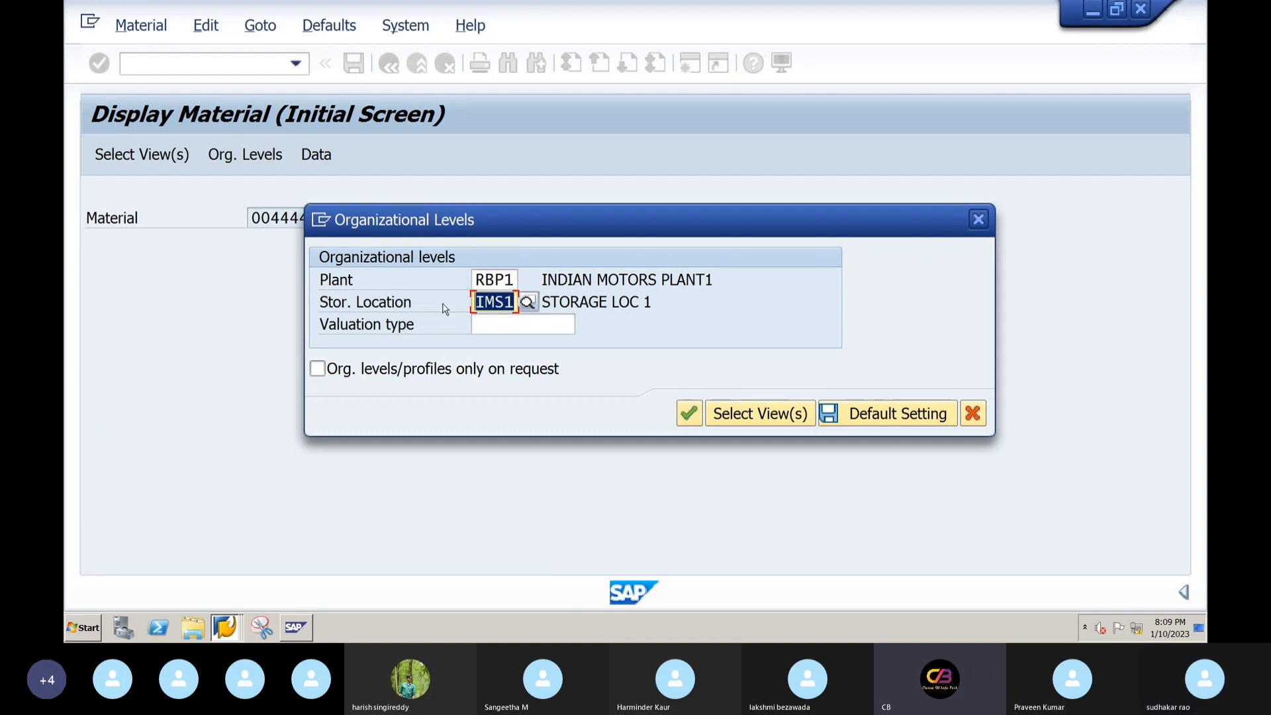
text(RB)
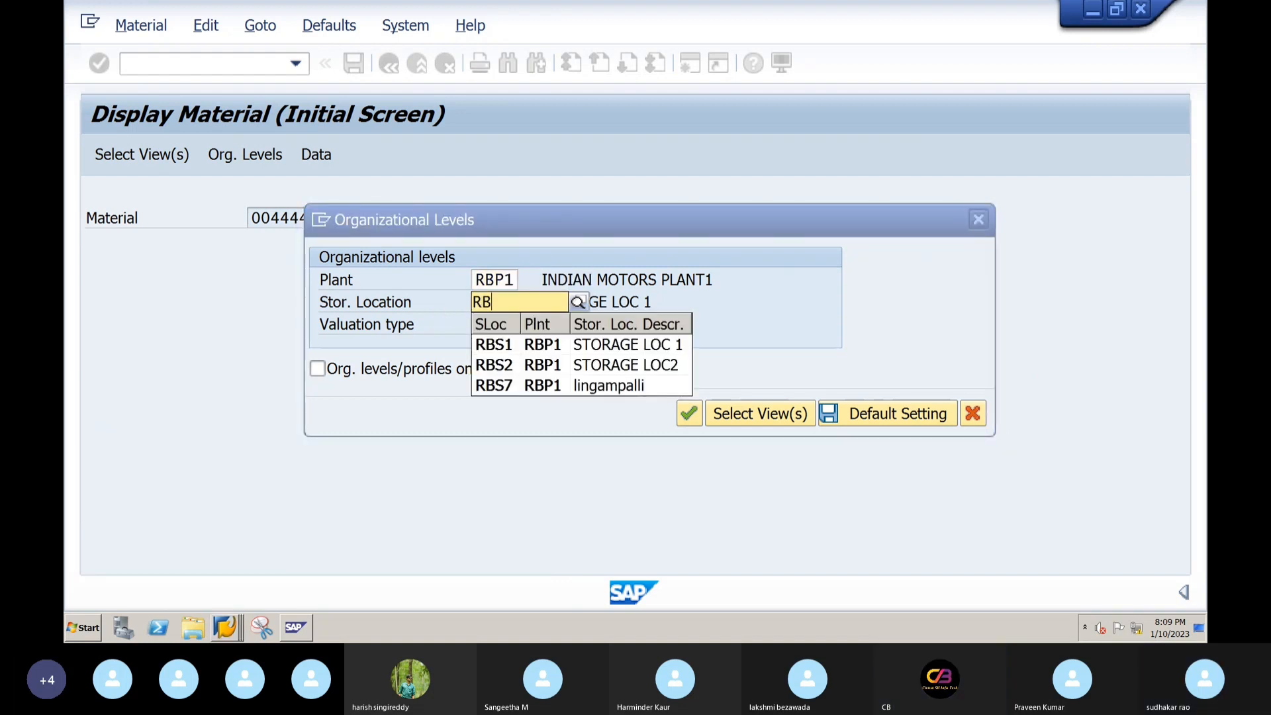
text(S)
click(502, 349)
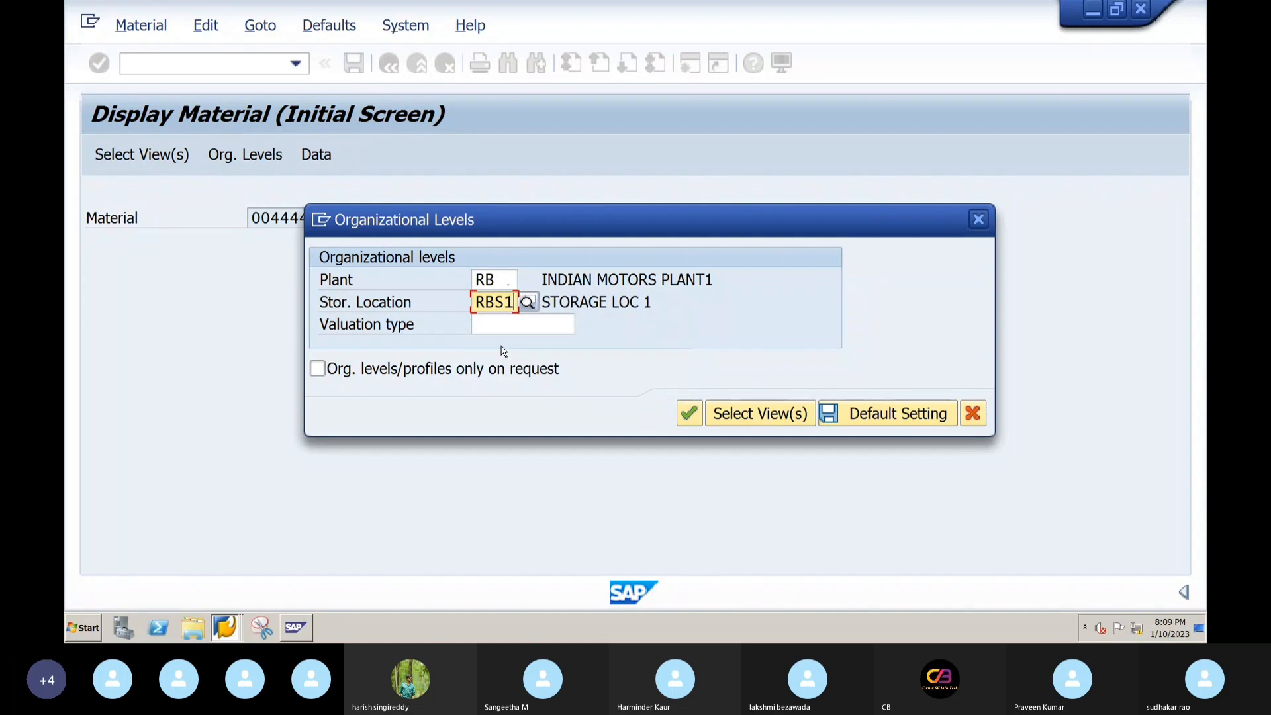
- Try to confirm the organizational levels with plant RBP1 and storage location RBS1, re-entering the plant and dismissing the error dialogs
click(507, 280)
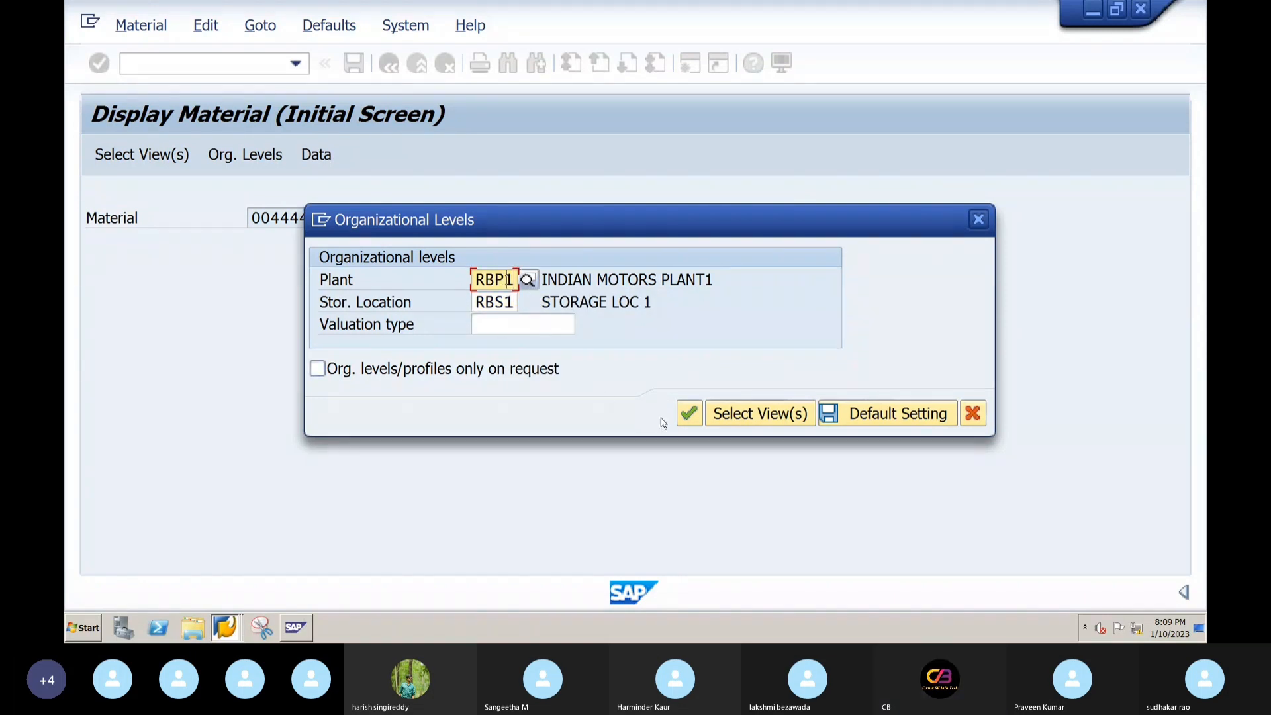
click(688, 413)
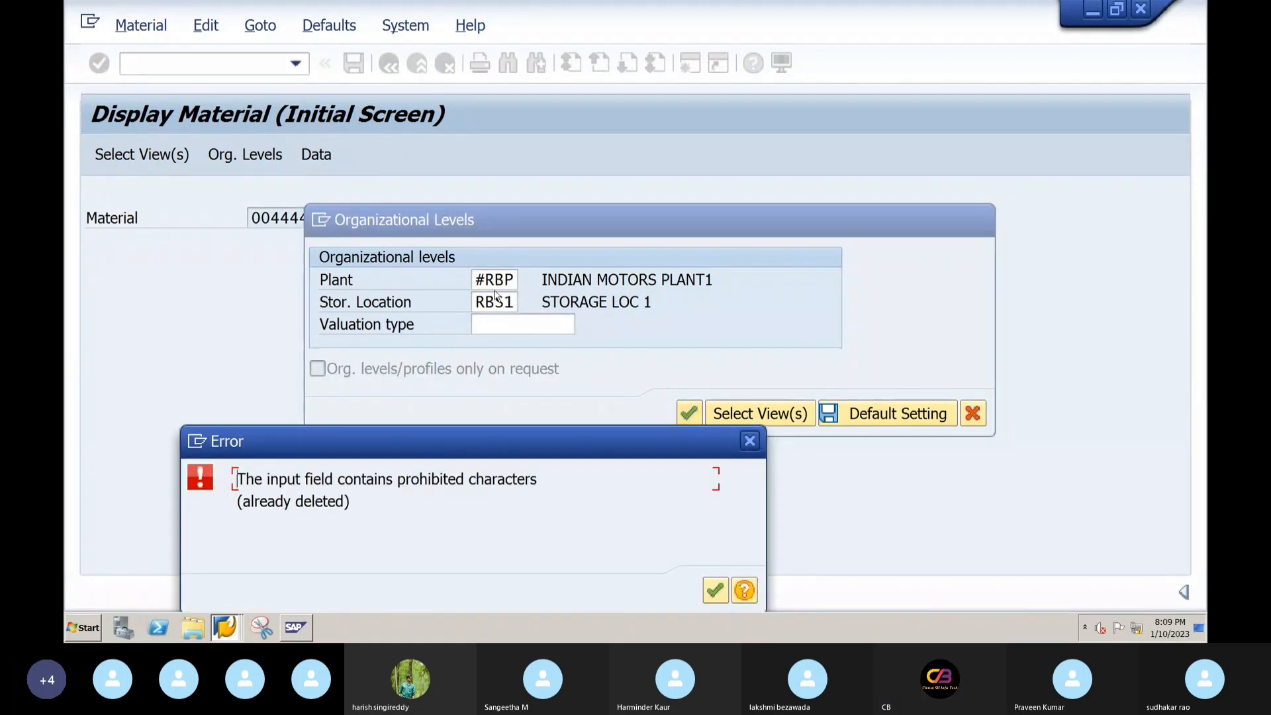
click(715, 590)
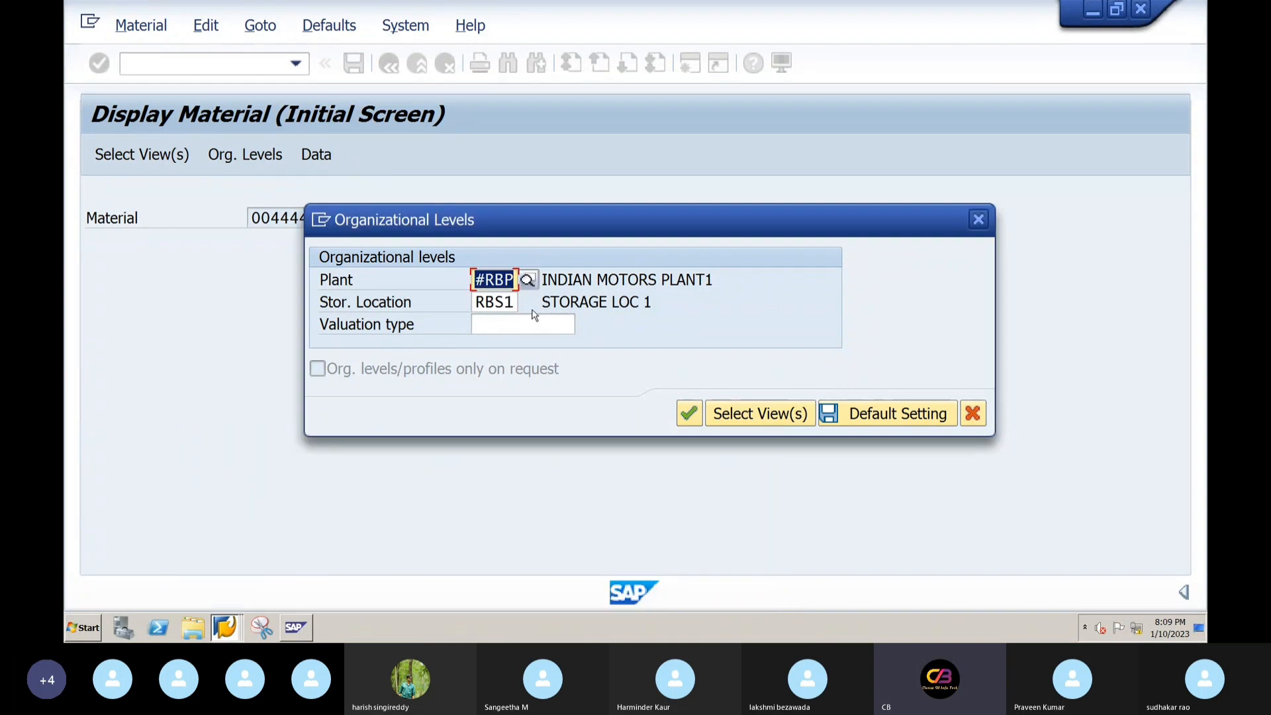
text(RBP1)
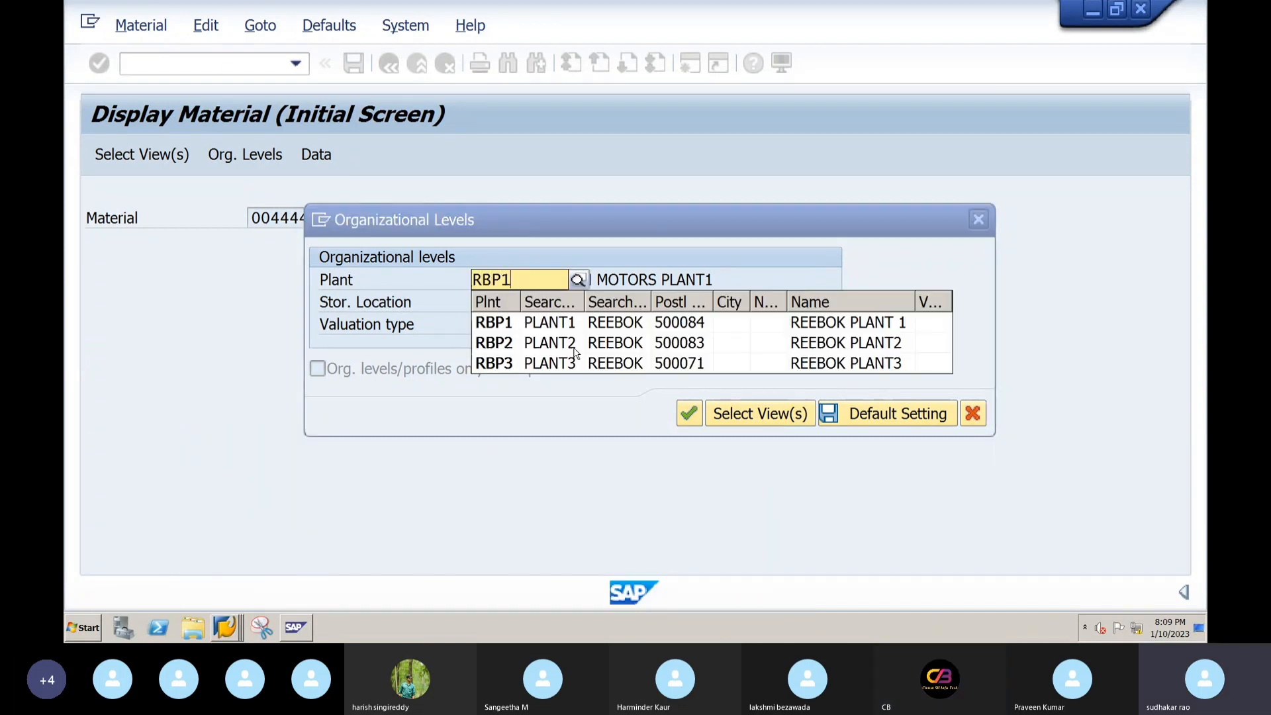
key(Return)
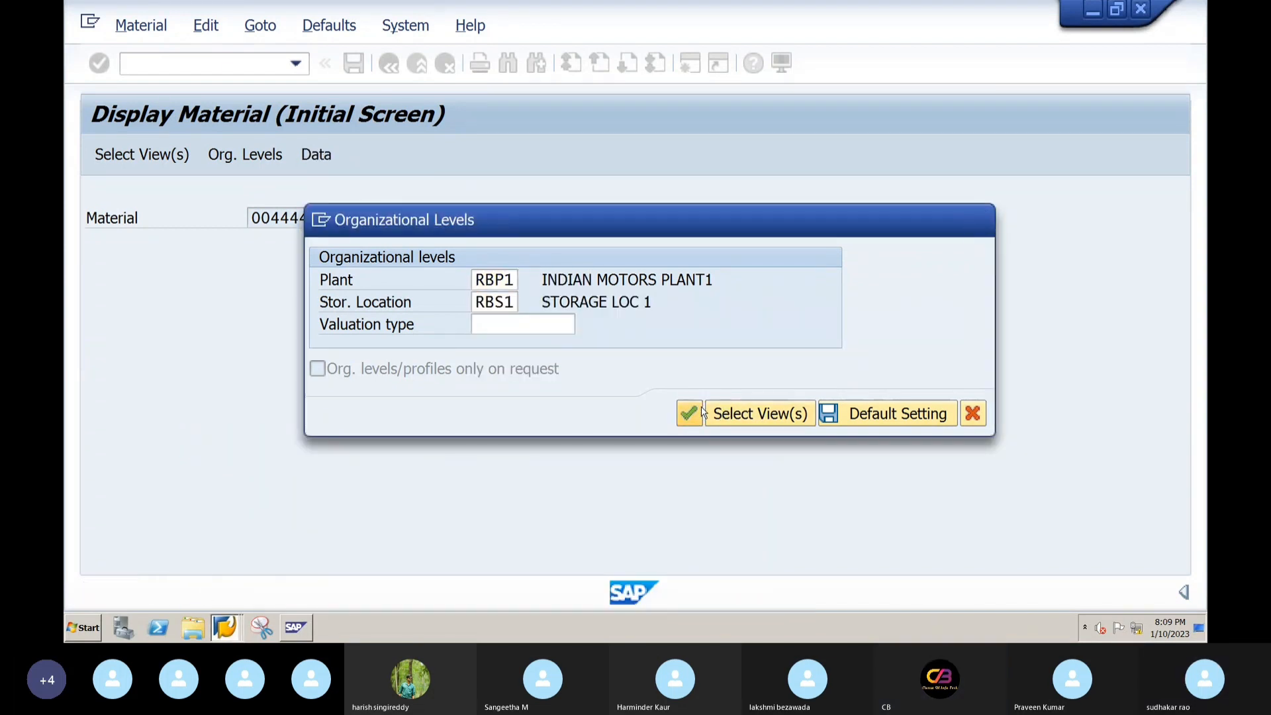
click(701, 412)
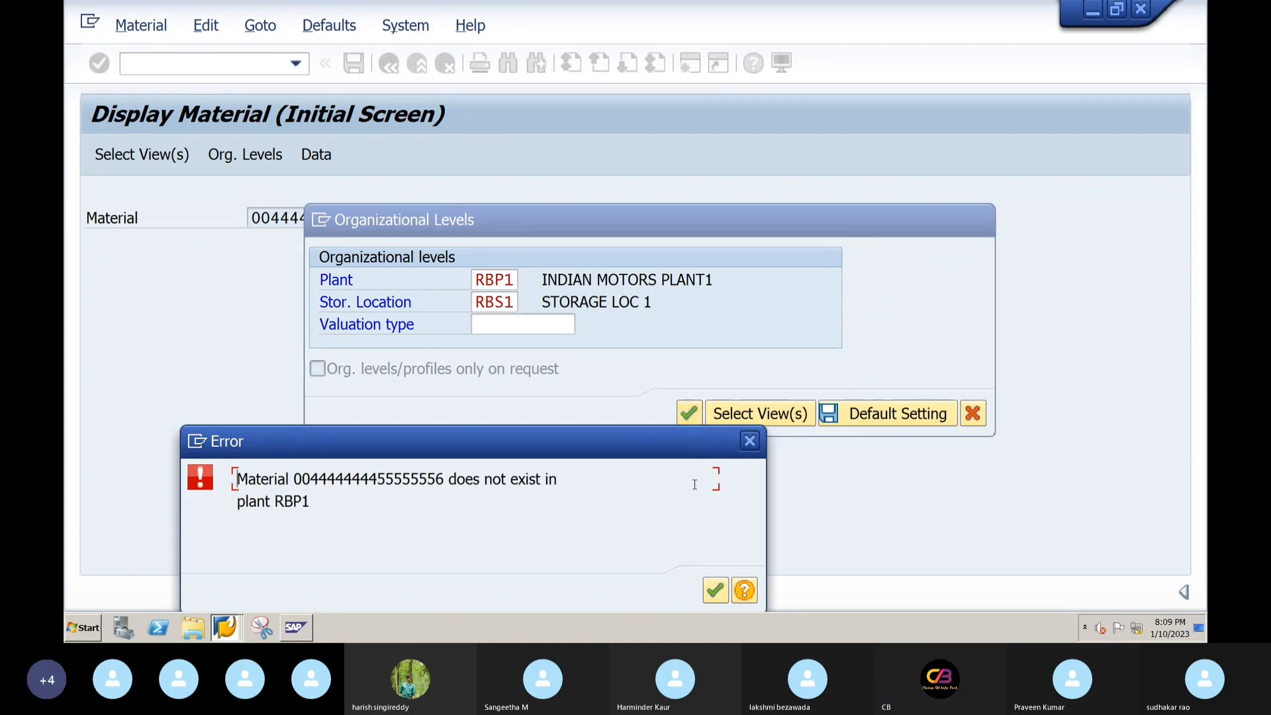
click(715, 589)
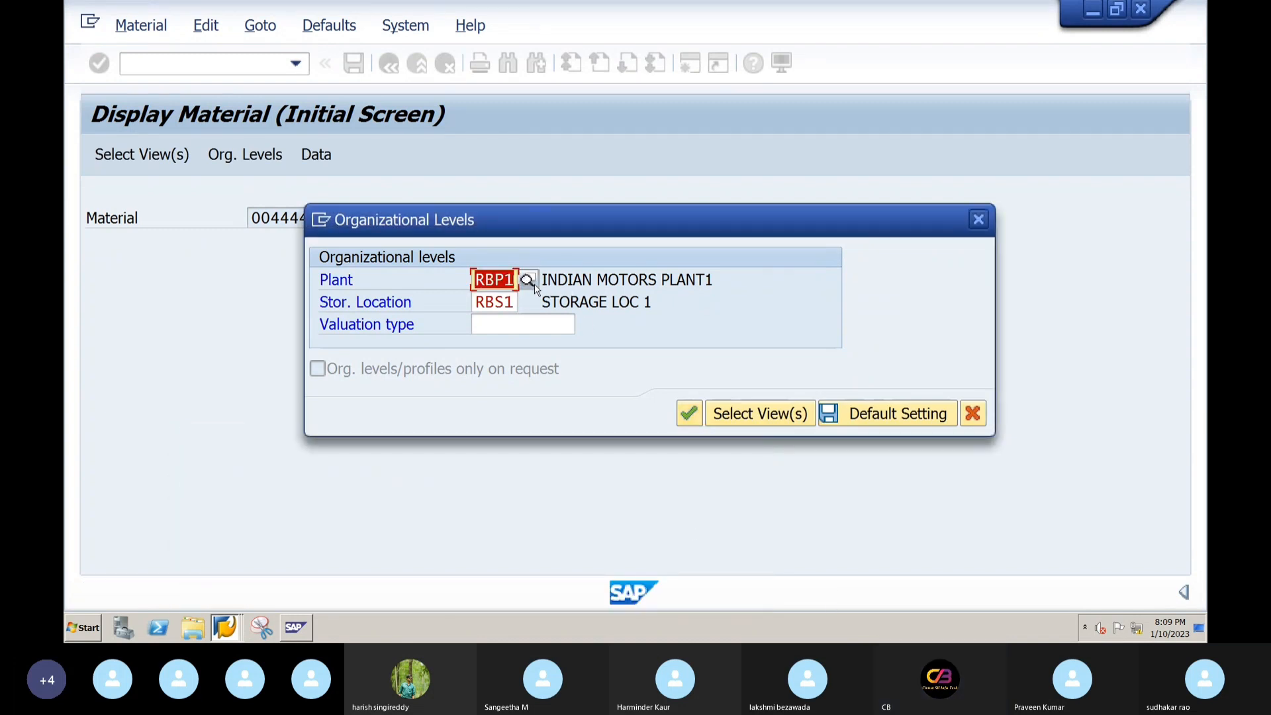
- Enter BSP as the beginning of the plant code and consult the update task messages session for the changed materials
text(BSP)
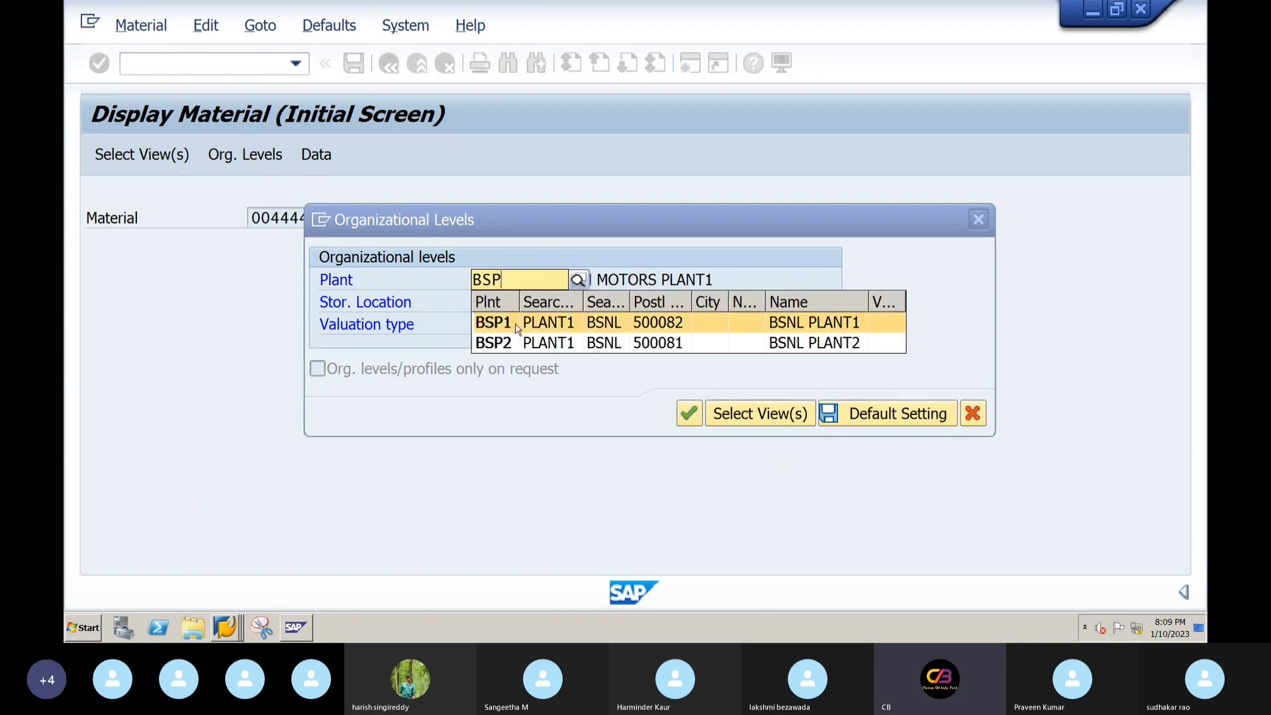
mouse_move(224, 628)
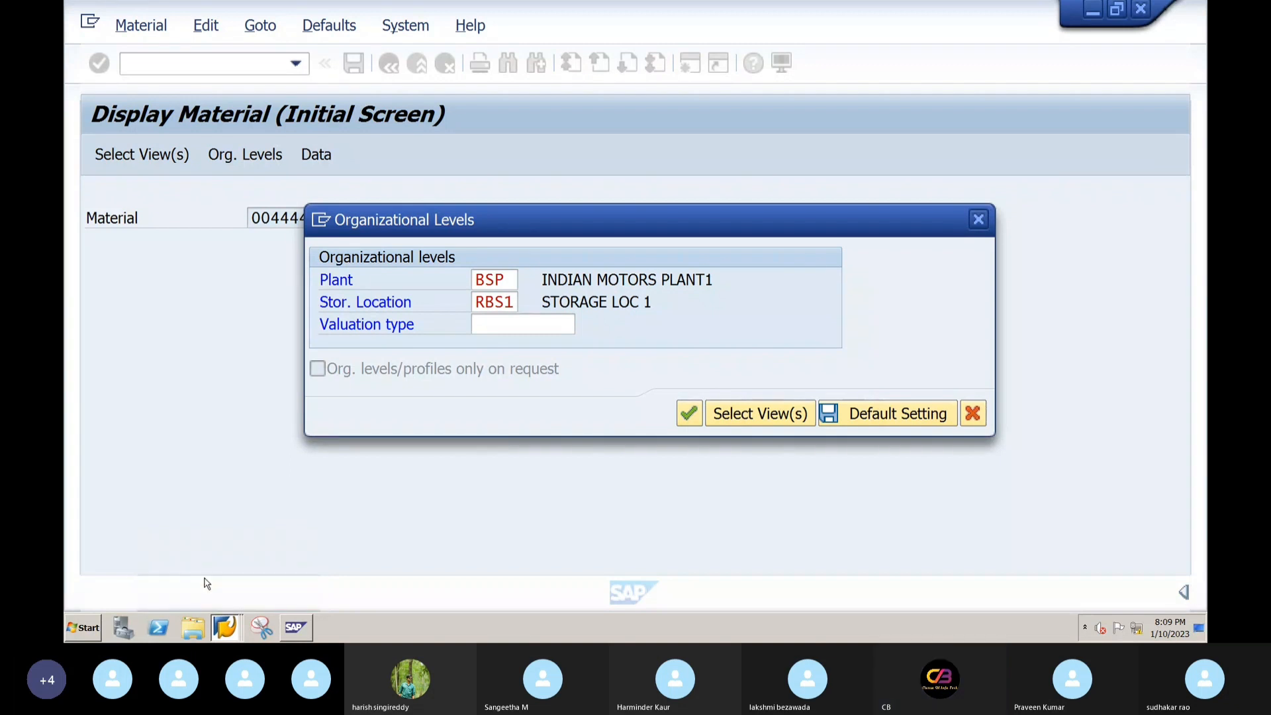
click(223, 628)
click(212, 598)
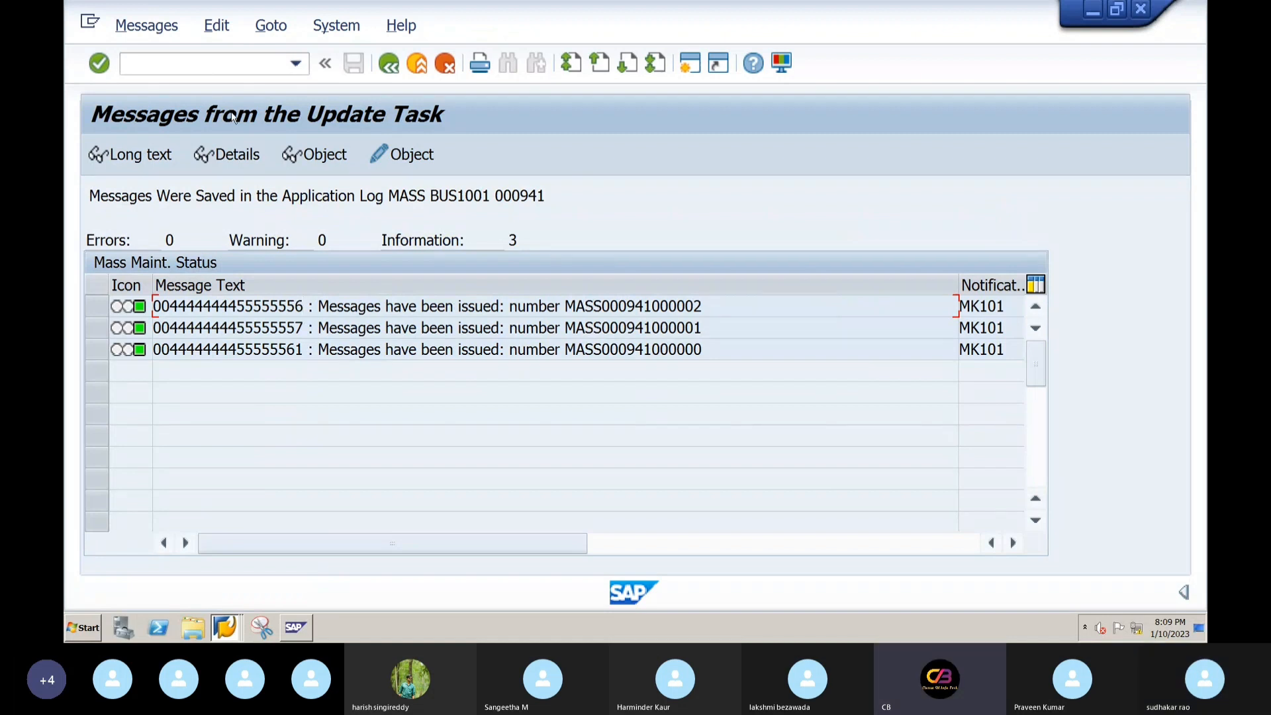
click(225, 626)
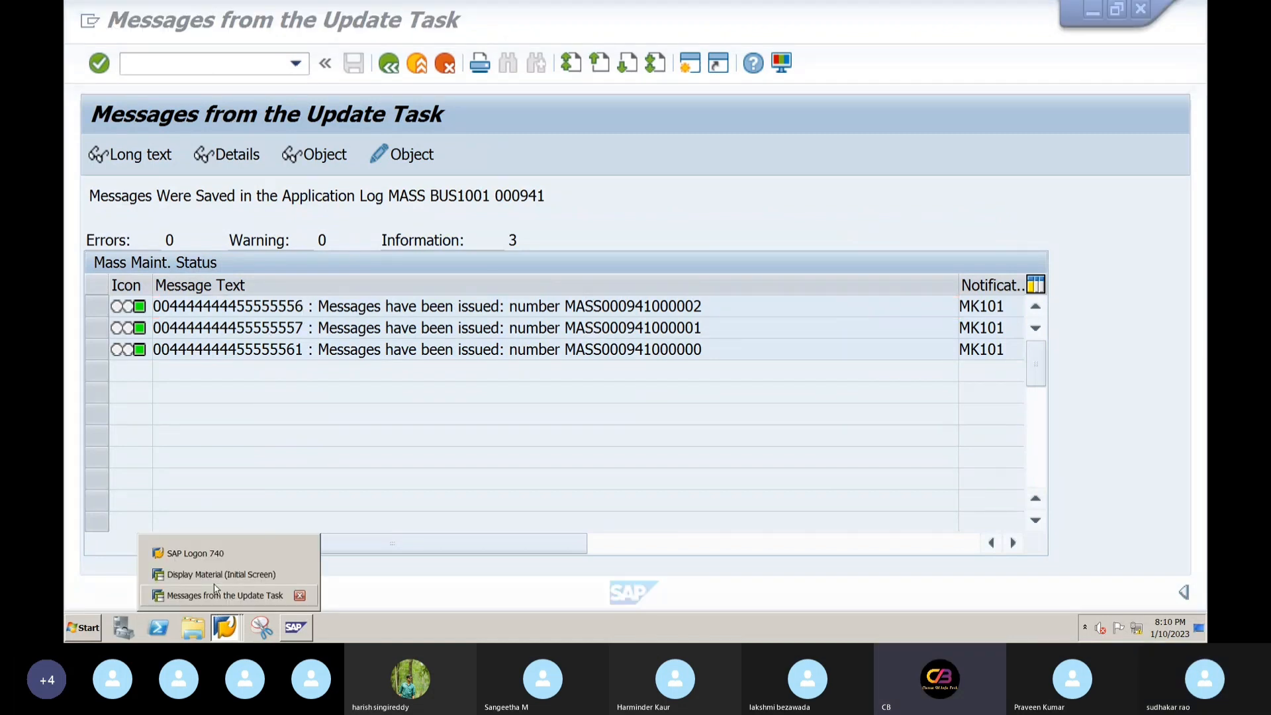
click(215, 595)
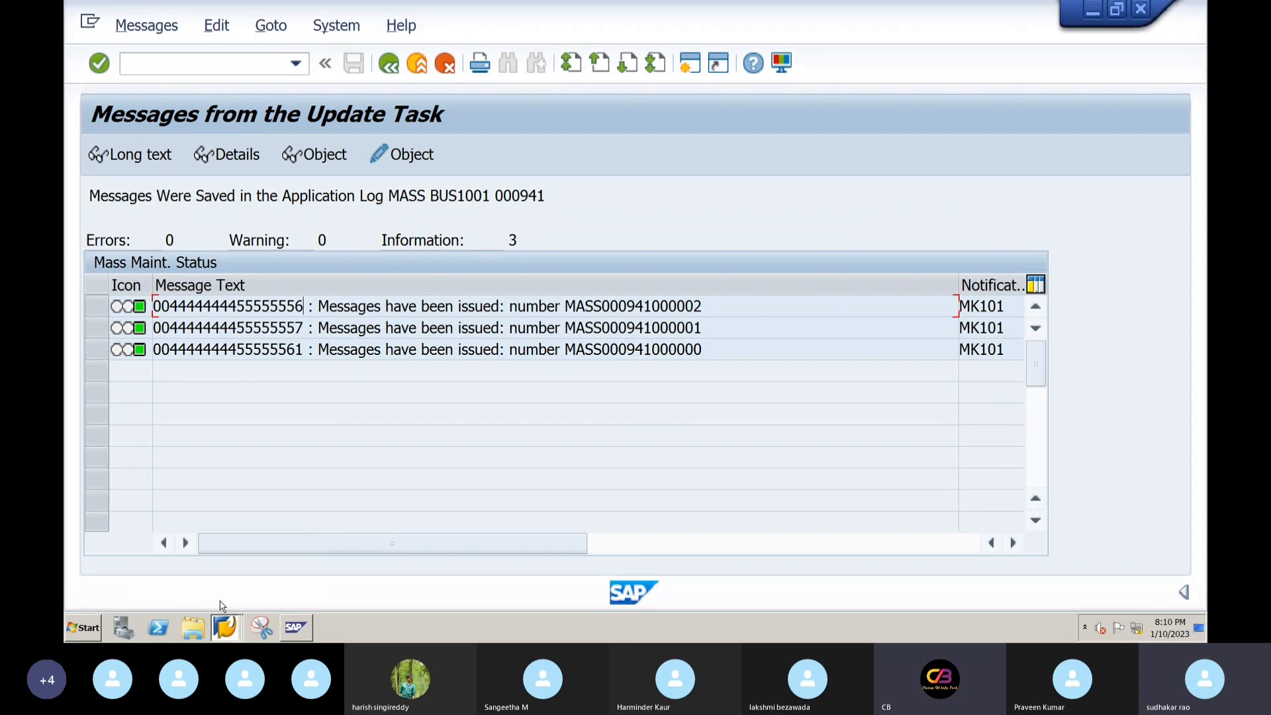
click(225, 627)
click(218, 564)
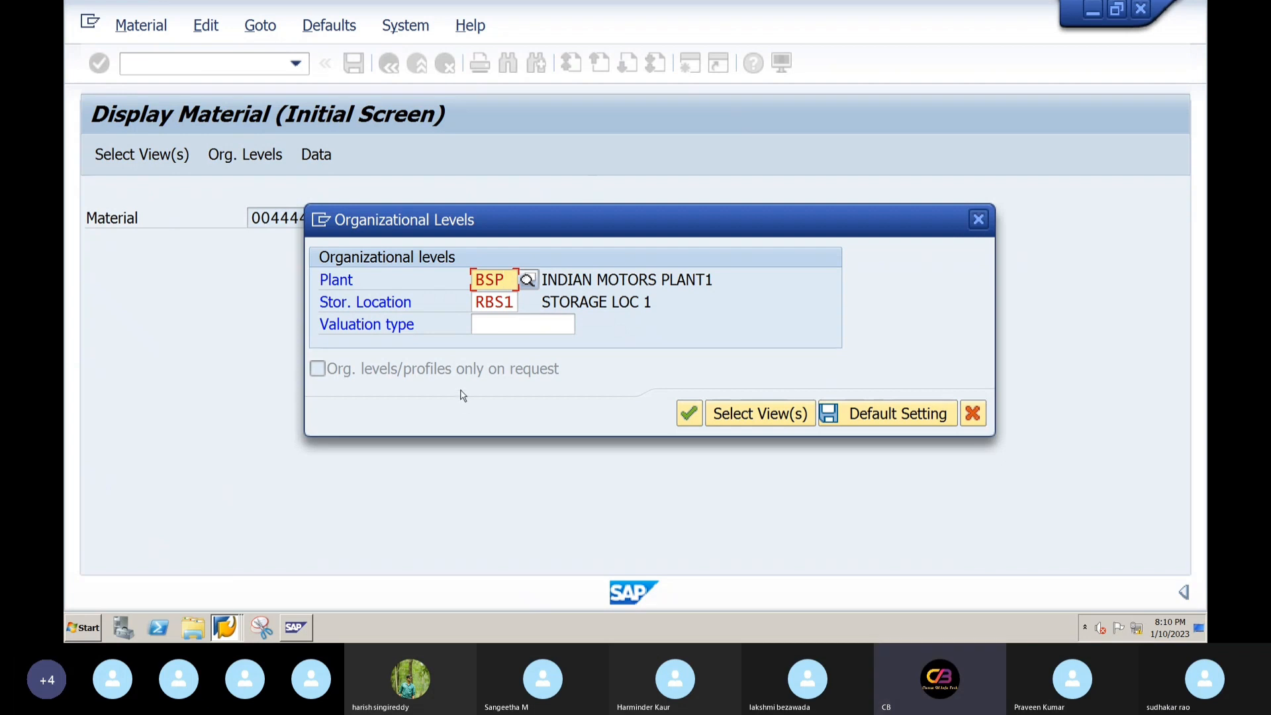
click(225, 629)
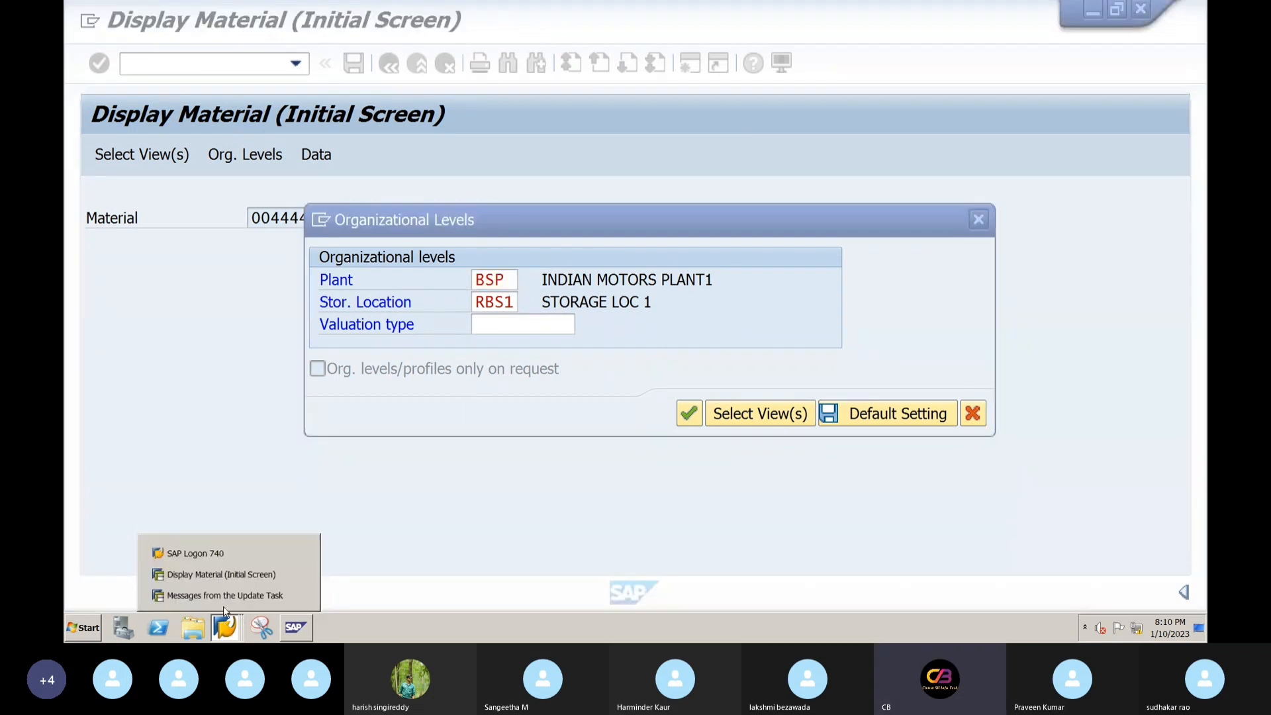
click(221, 574)
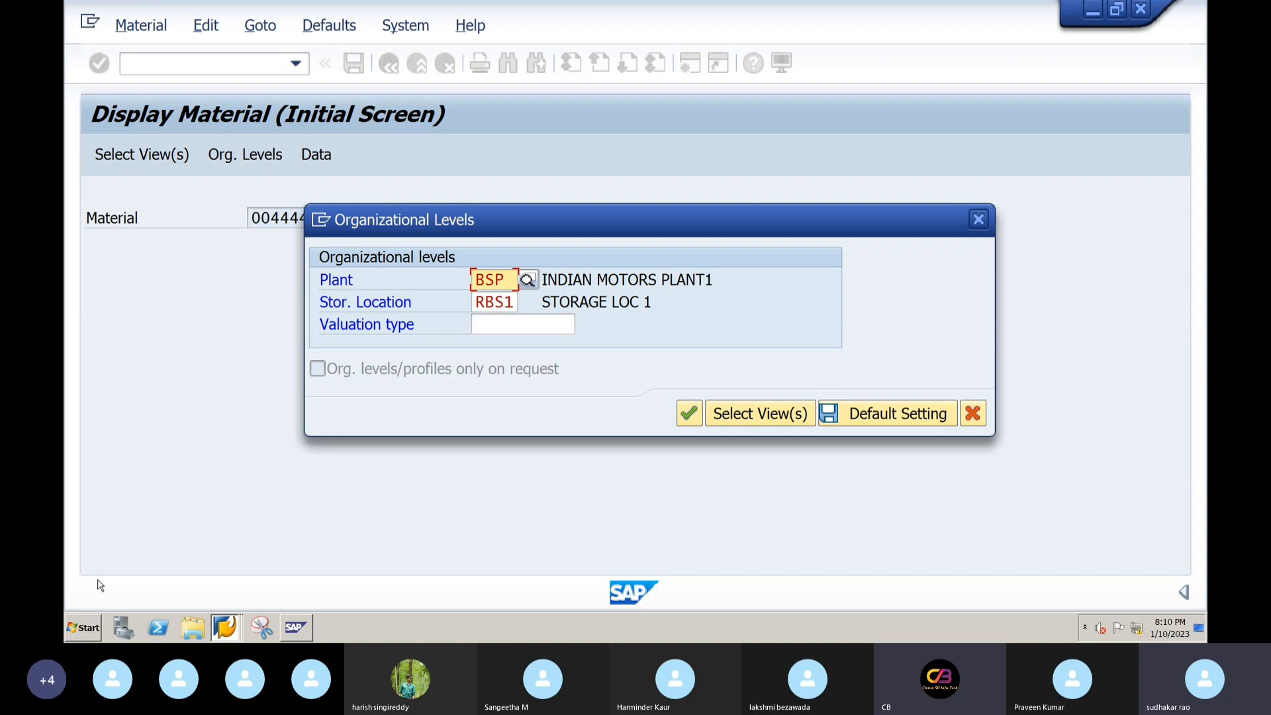
click(225, 627)
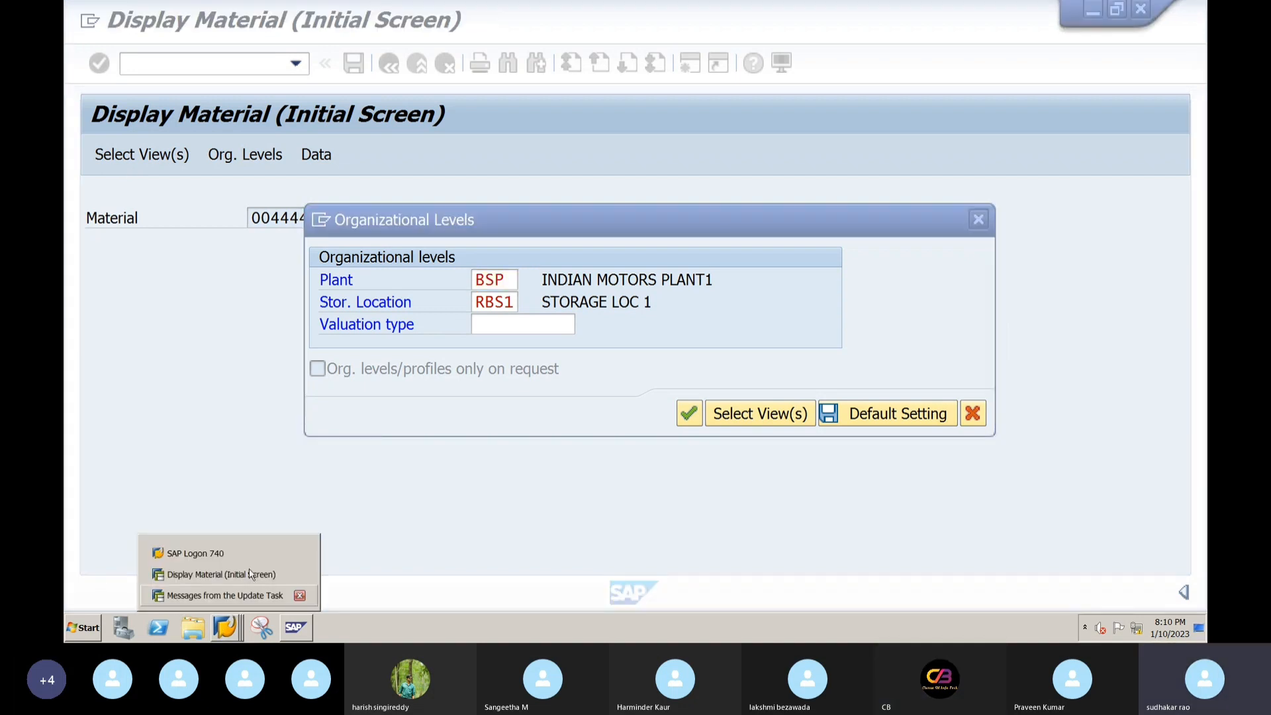
click(242, 599)
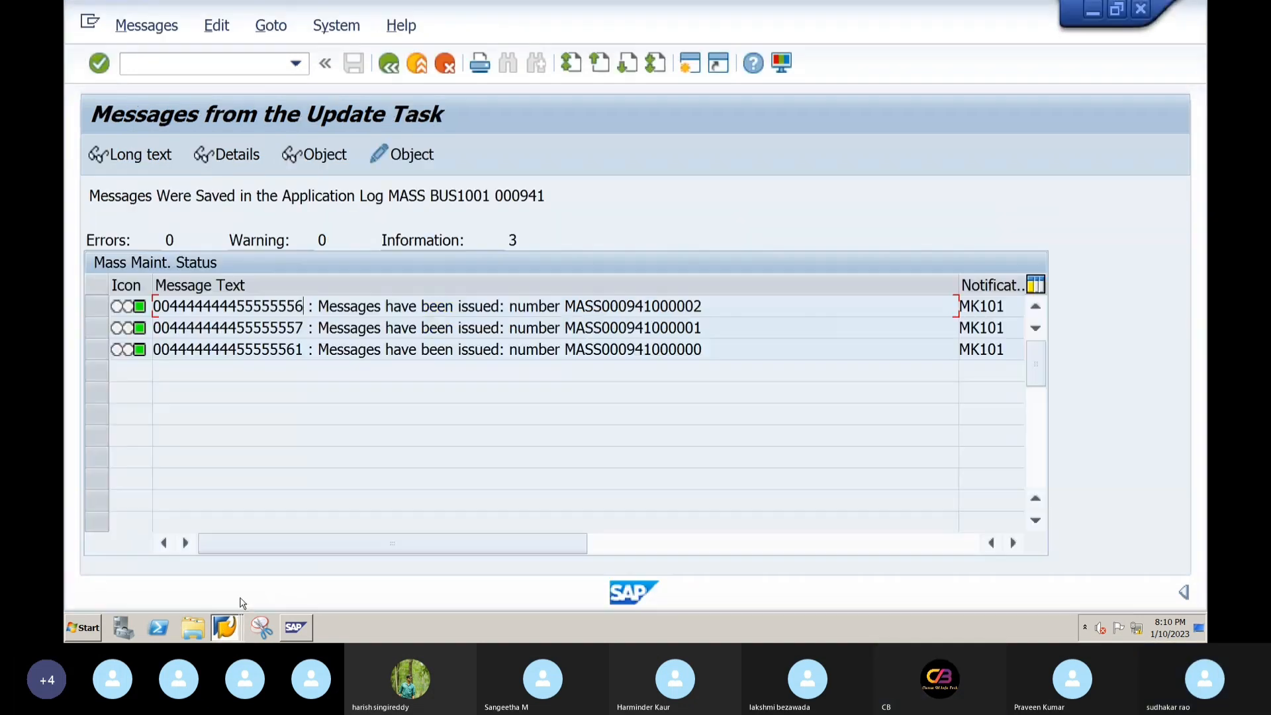
- Open a new session and run the MM60 materials list for the prefilled material in plant BSP1
click(686, 66)
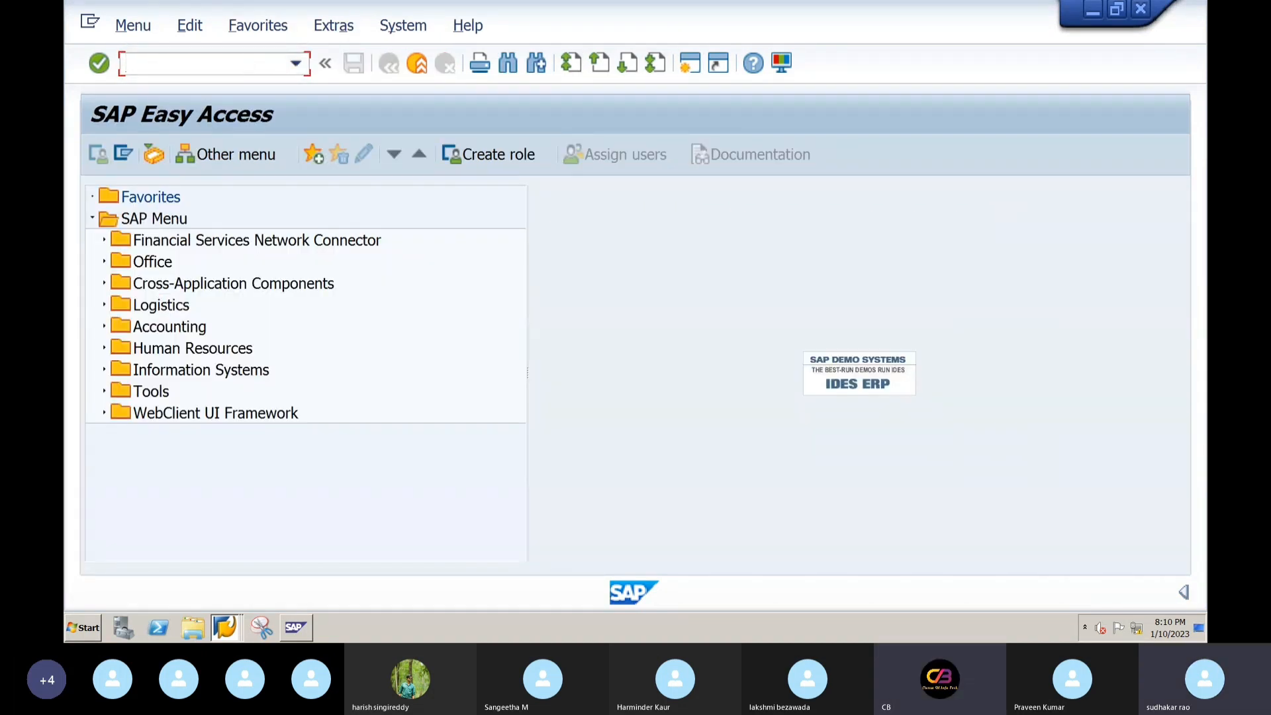
text(MM60)
key(Return)
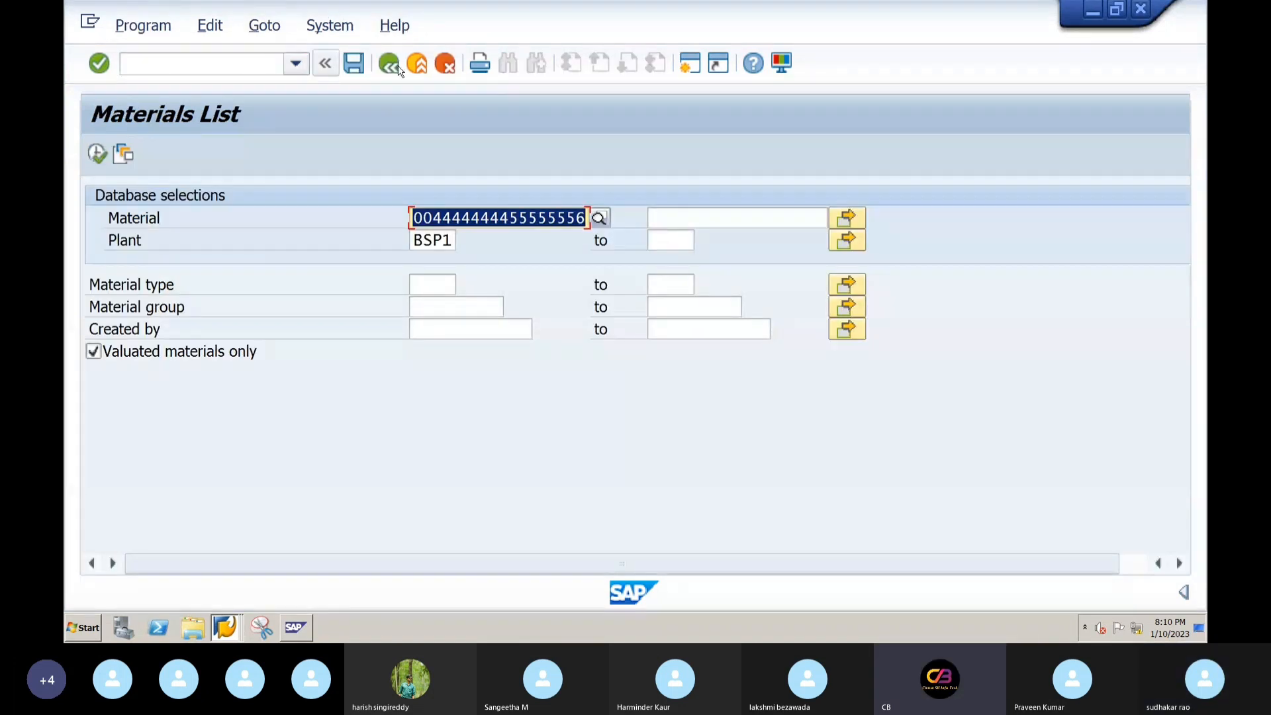
click(98, 156)
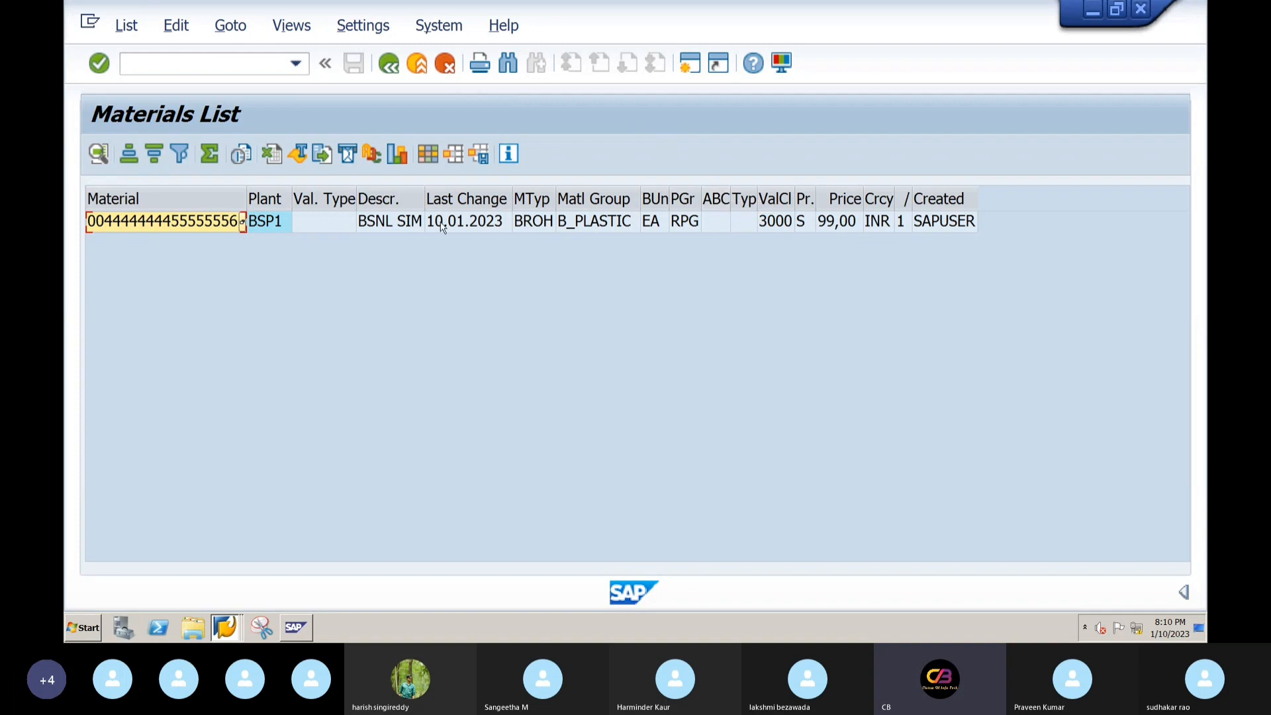
- Return to the Display Material session and set the organizational levels to plant BSP1 and storage location BSS1
click(221, 631)
click(204, 576)
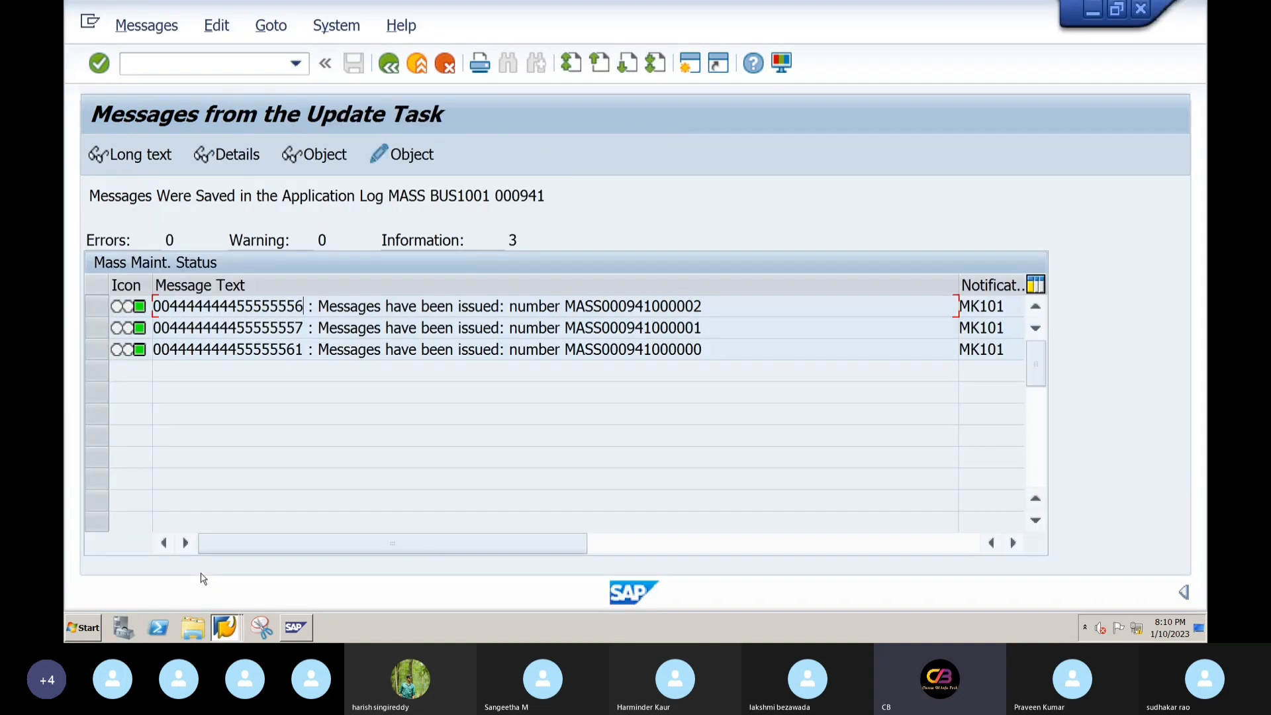
click(222, 631)
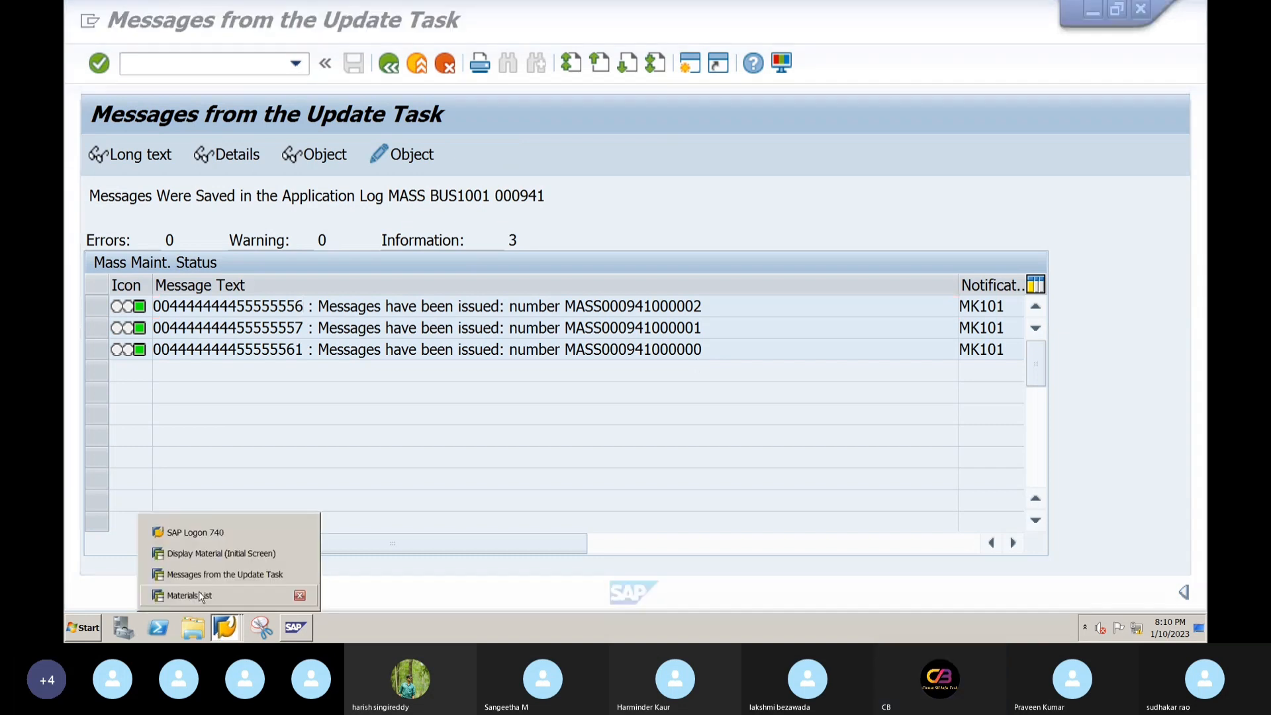
click(202, 594)
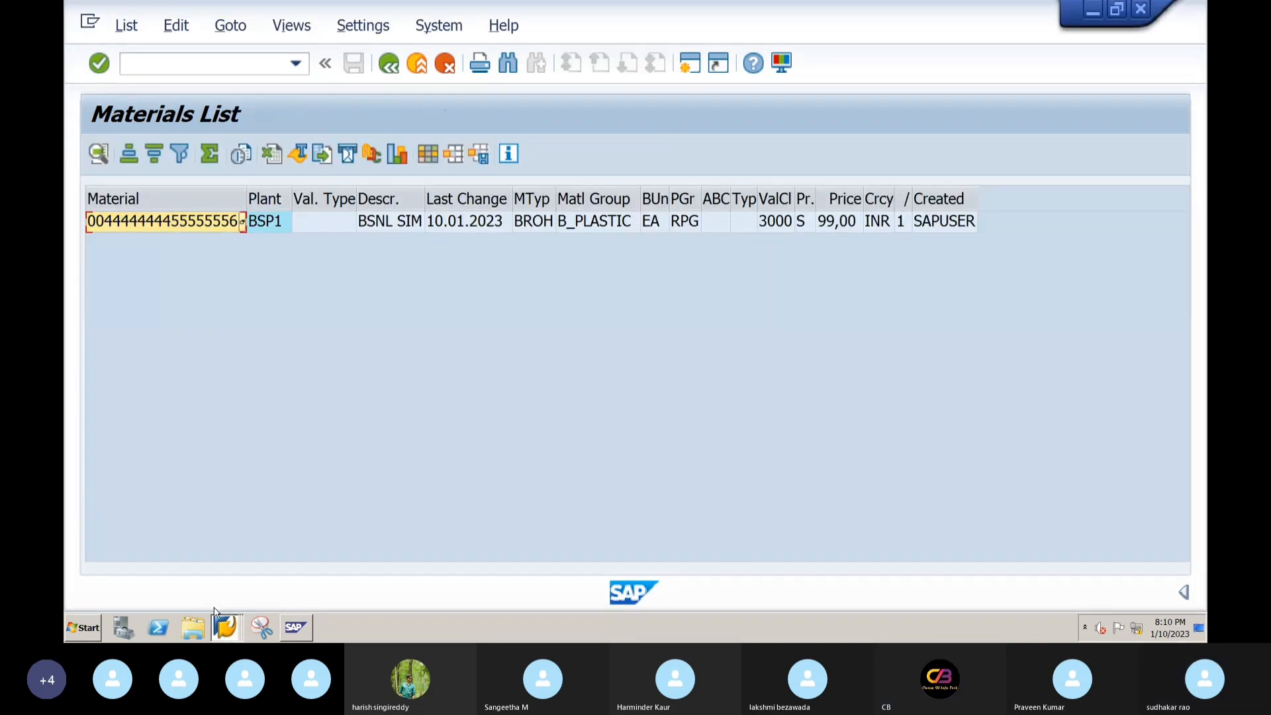
click(224, 627)
click(211, 554)
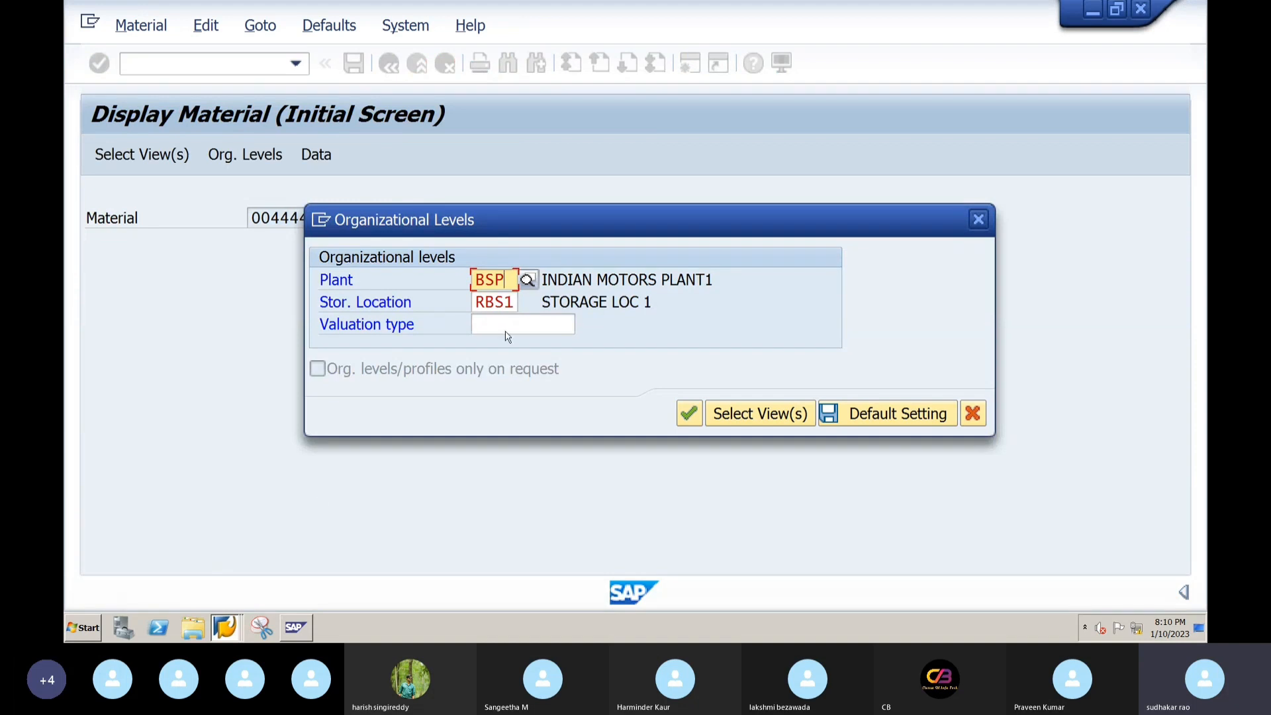
text(1)
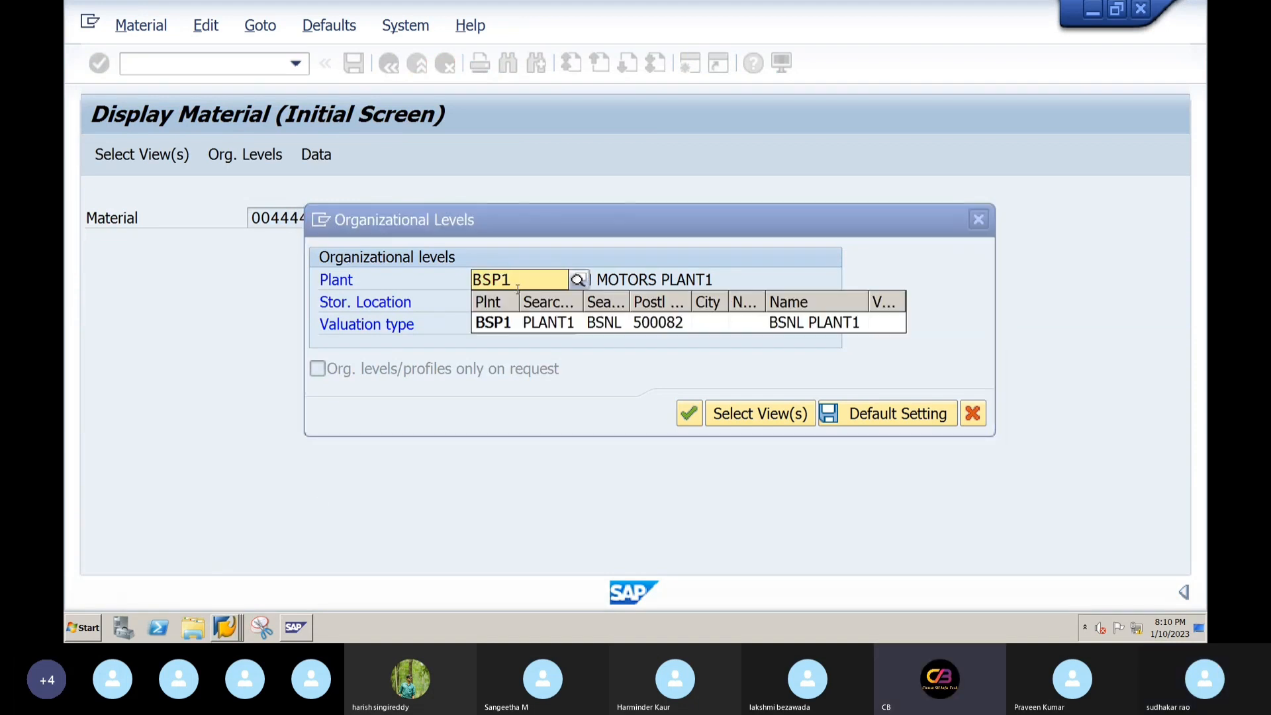
click(527, 318)
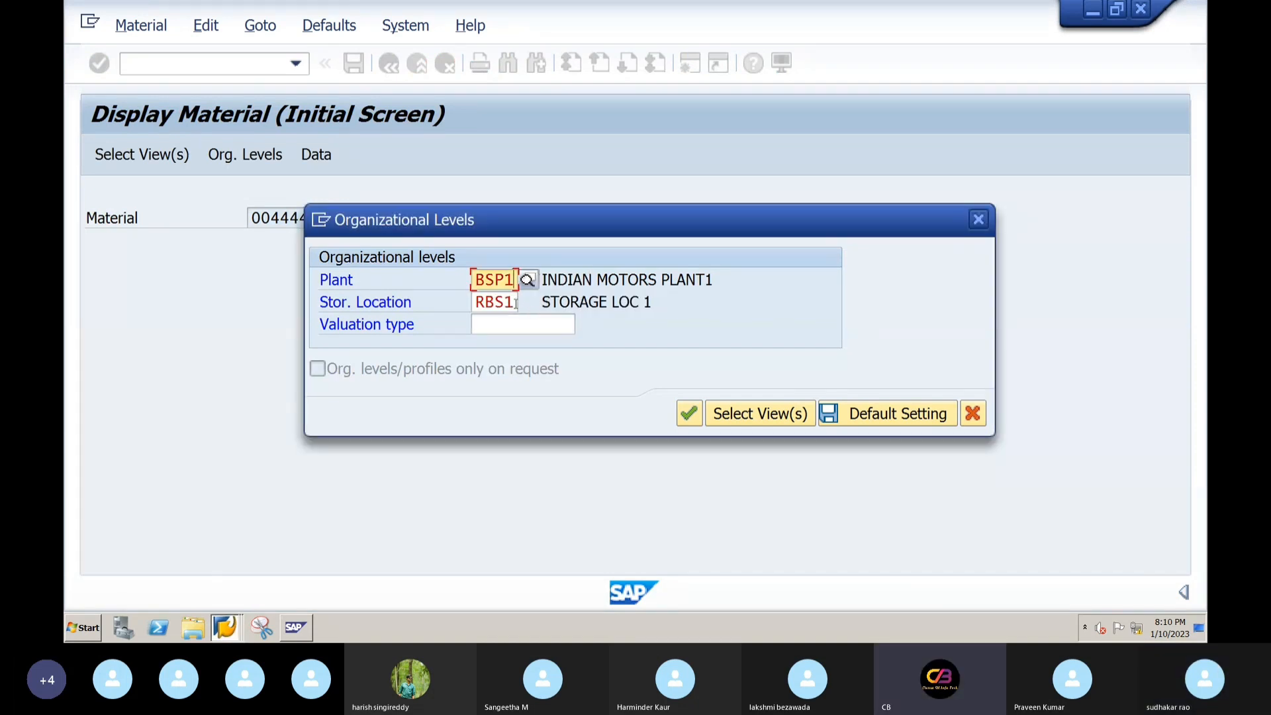
drag(516, 303, 457, 303)
text(BSS)
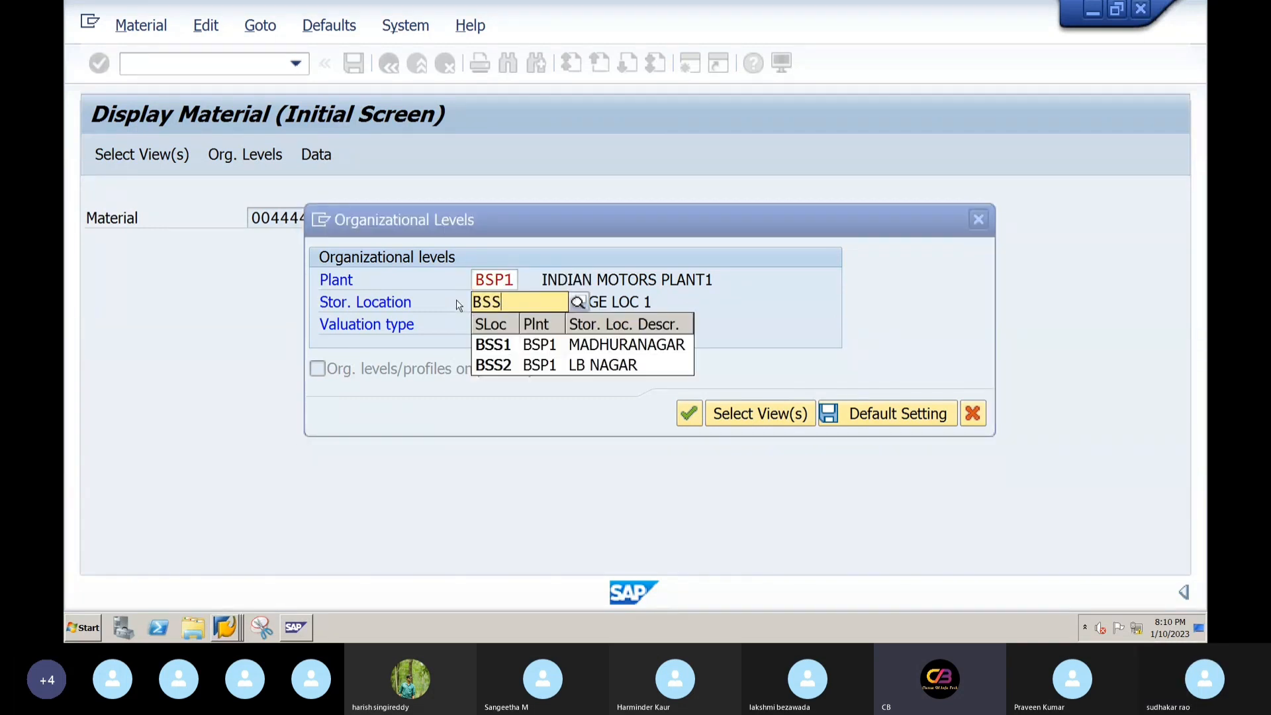
click(502, 347)
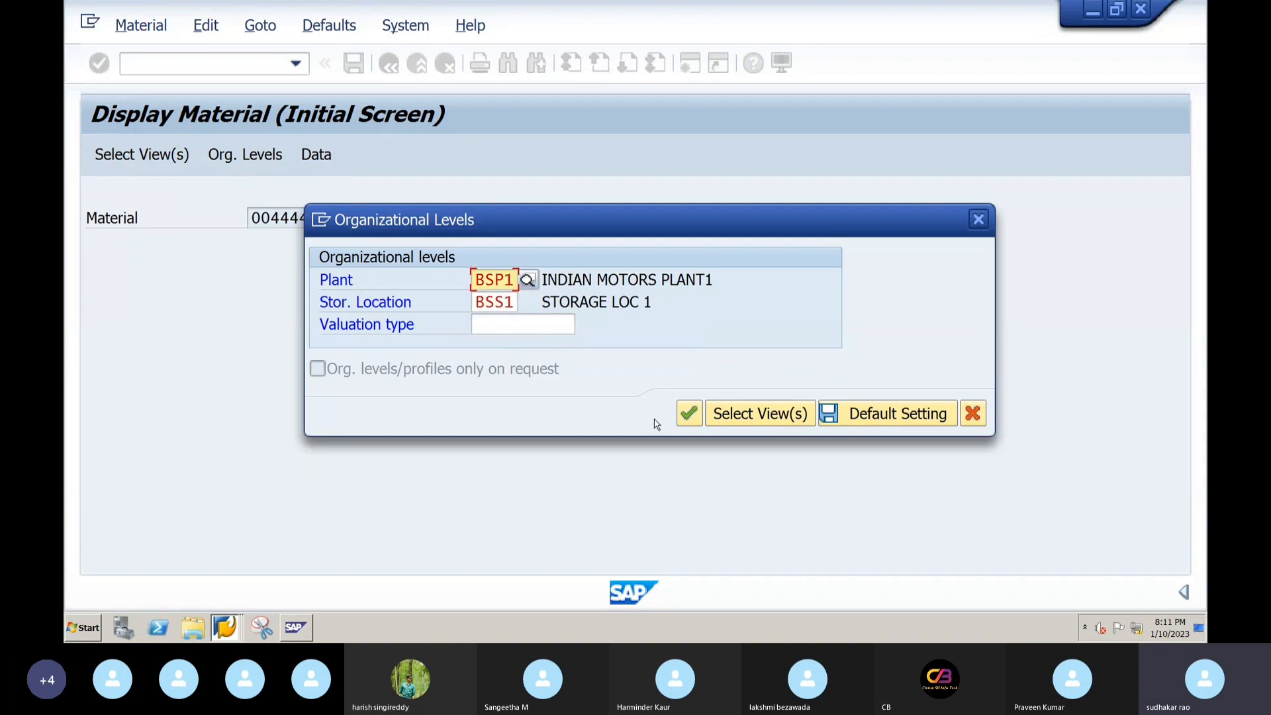
- Confirm the organizational levels, dismissing the error and re-entering plant BSP1, to display the material
click(688, 413)
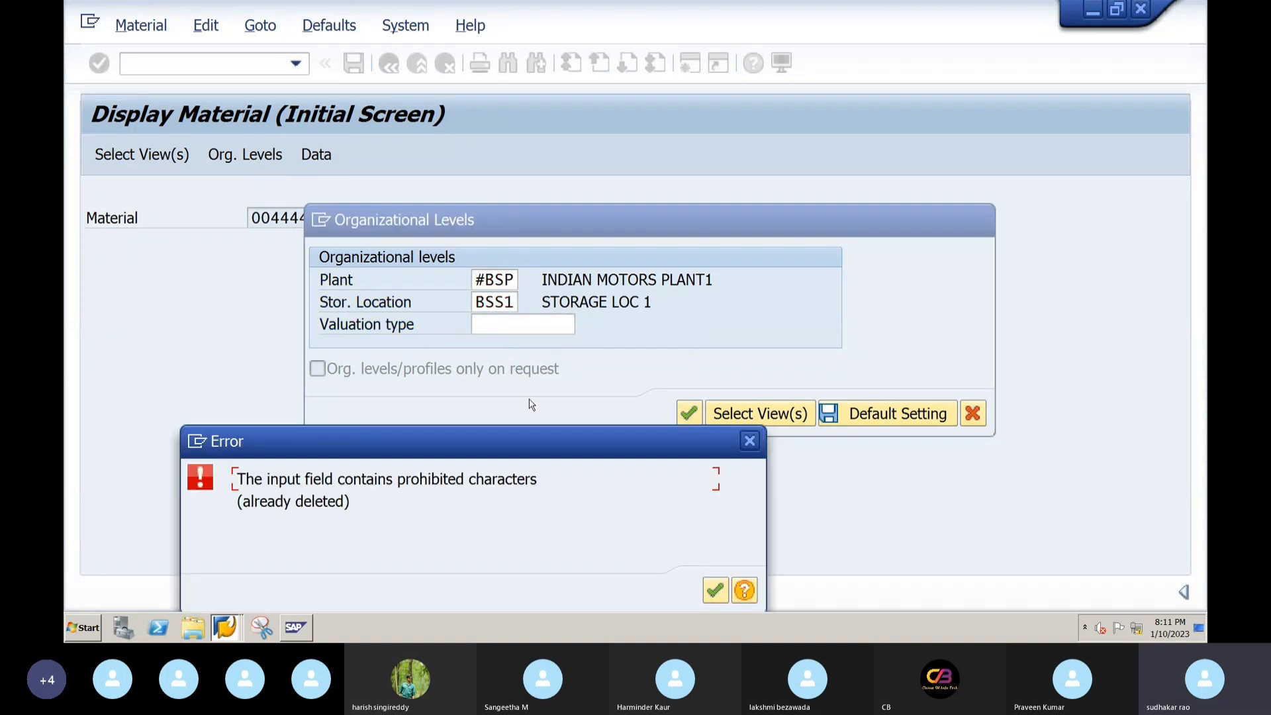
click(714, 591)
text(BSP1)
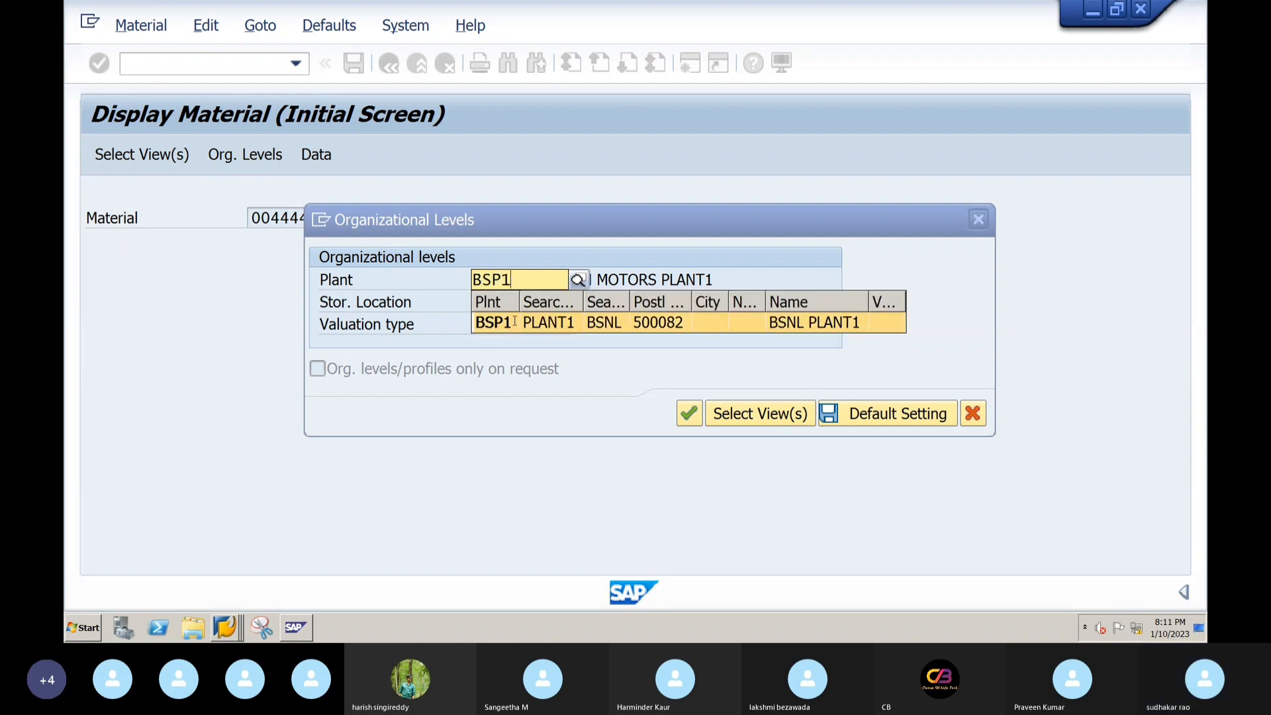
key(Return)
click(695, 419)
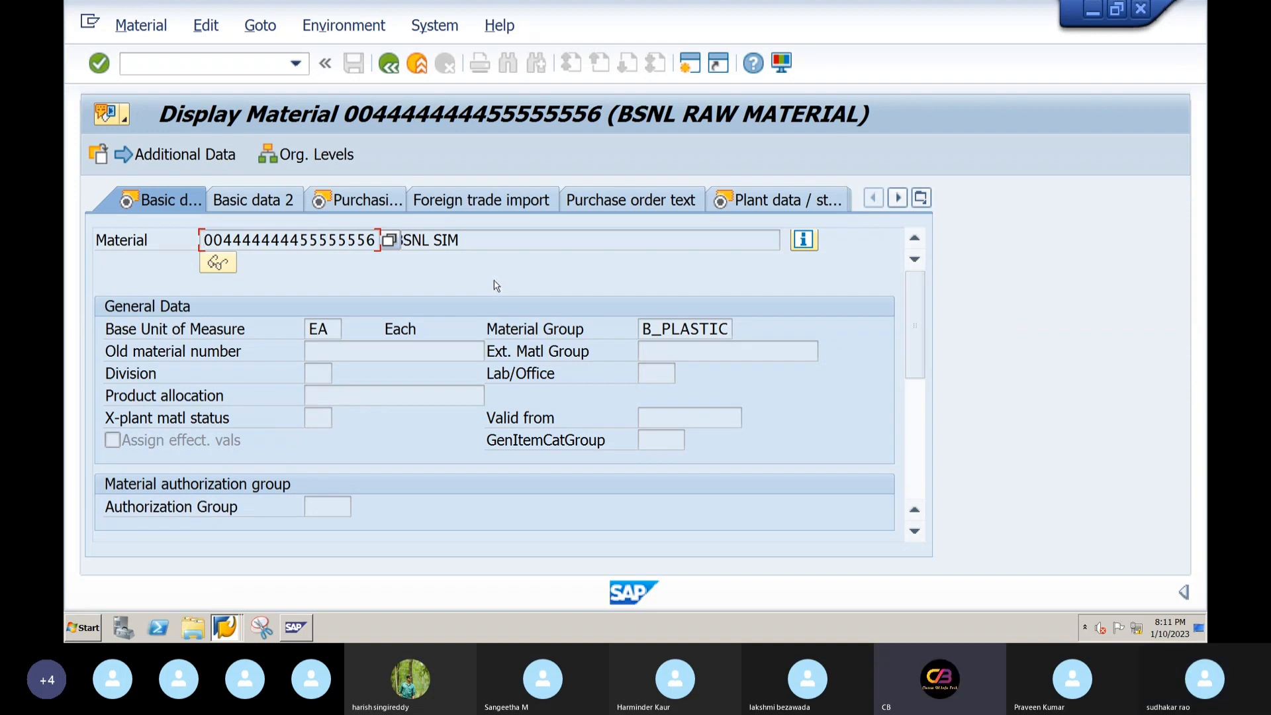
- Check the purchasing group in the material's Purchasing view and switch back to the Materials List session
click(360, 203)
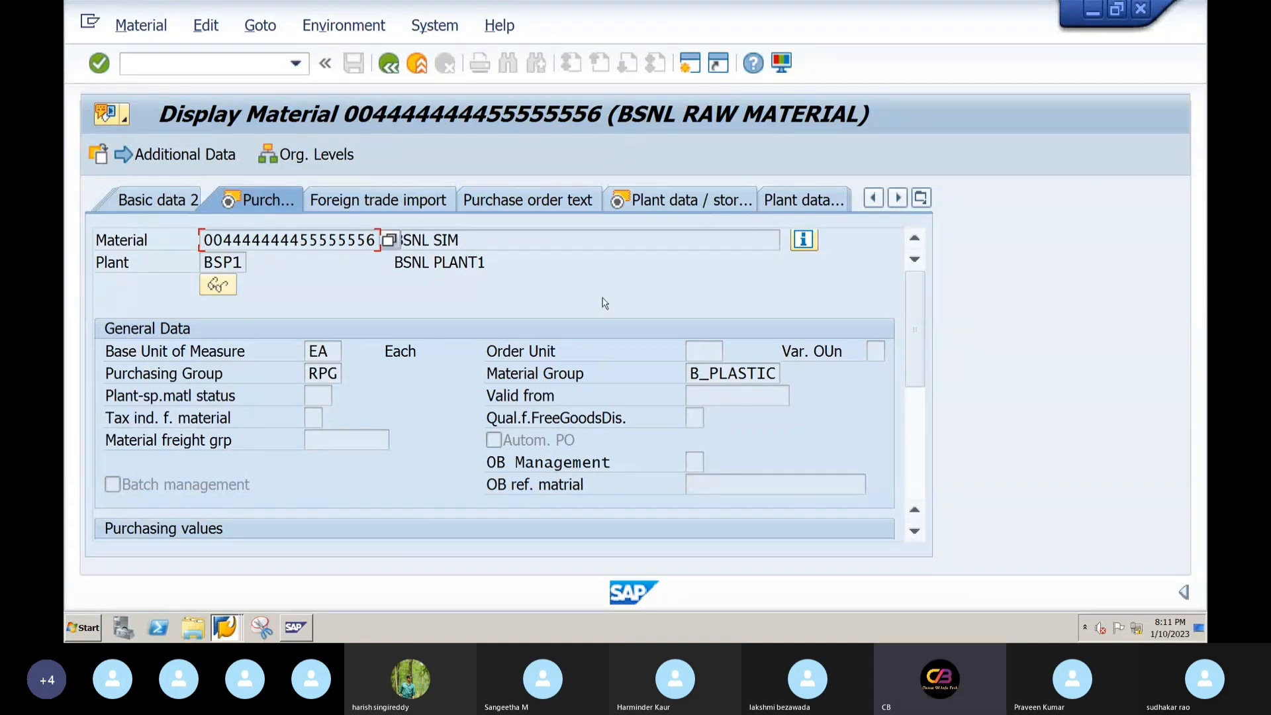
scroll(604, 304, down, 1)
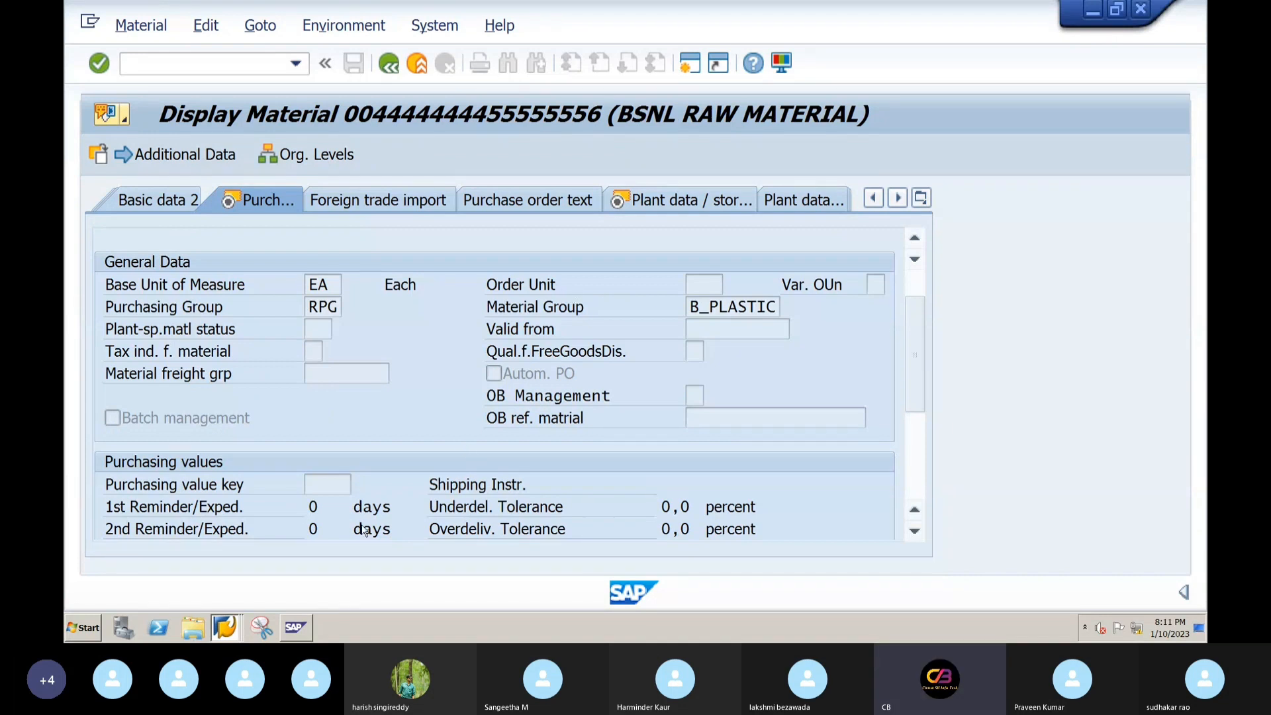
click(222, 631)
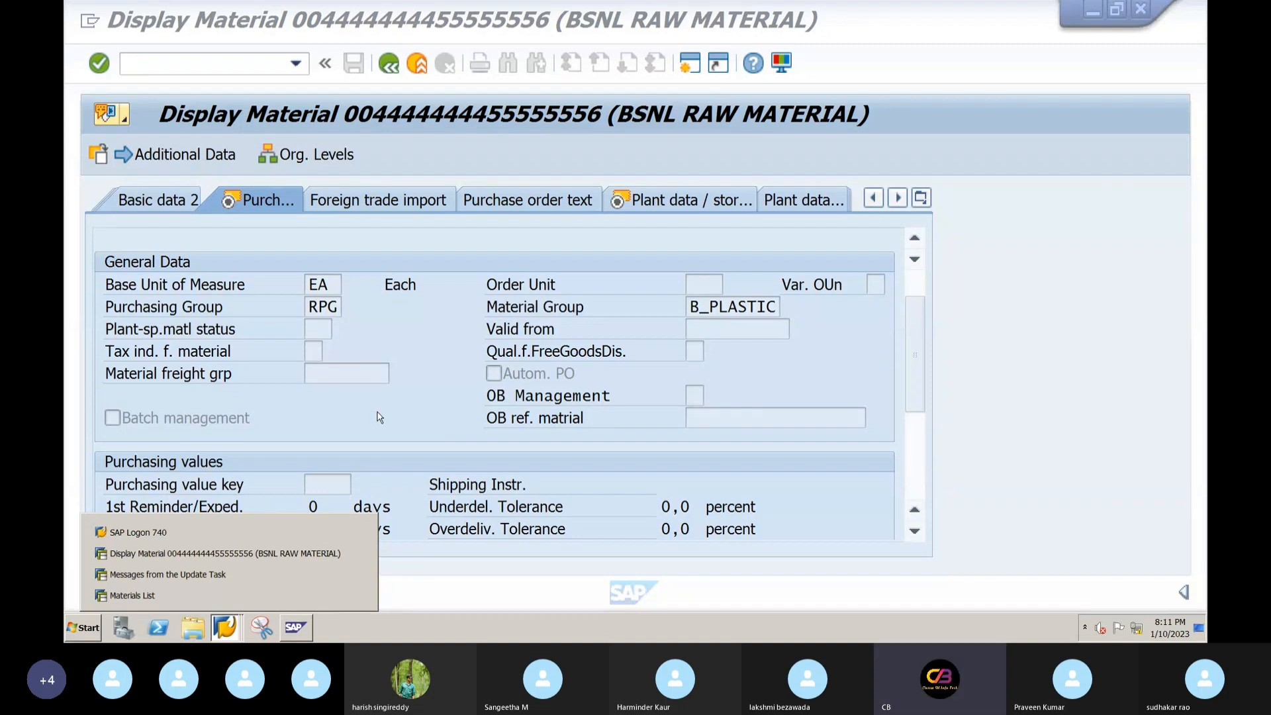
click(139, 595)
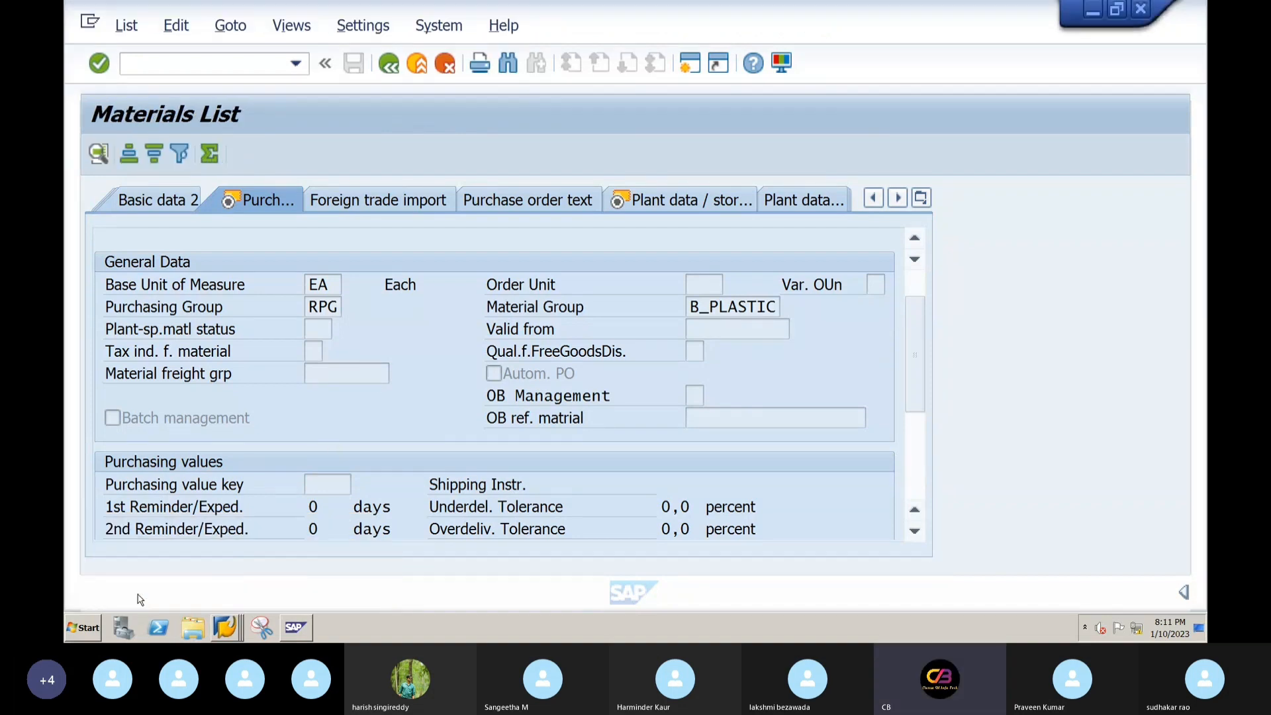
- Switch through the Display Material session to the Messages from the Update Task session and review all columns of the status messages
mouse_move(225, 627)
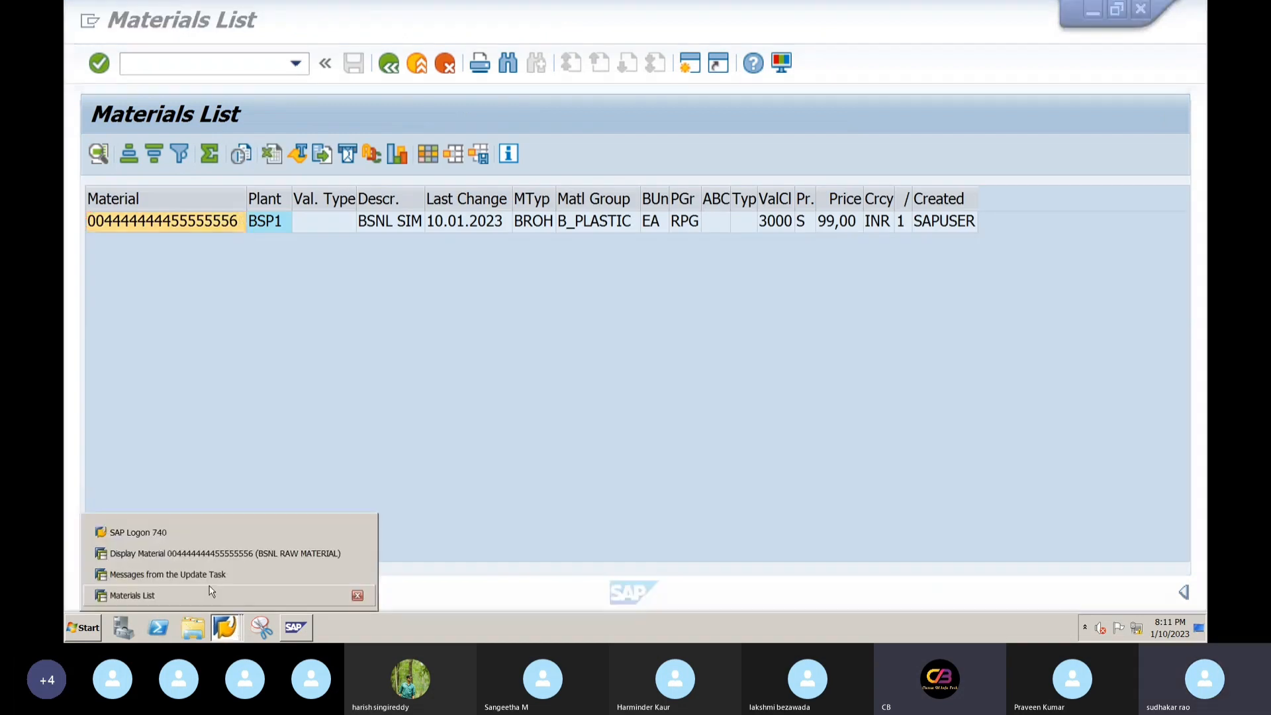
click(204, 553)
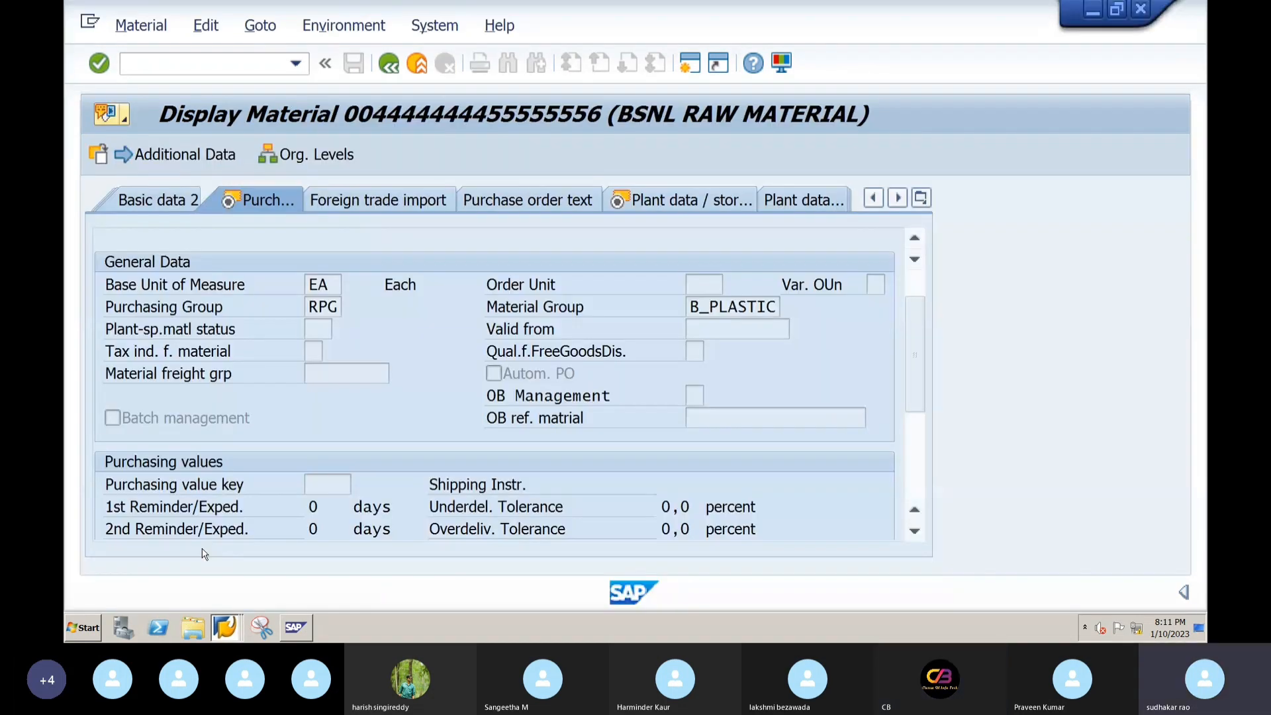
mouse_move(225, 627)
click(185, 579)
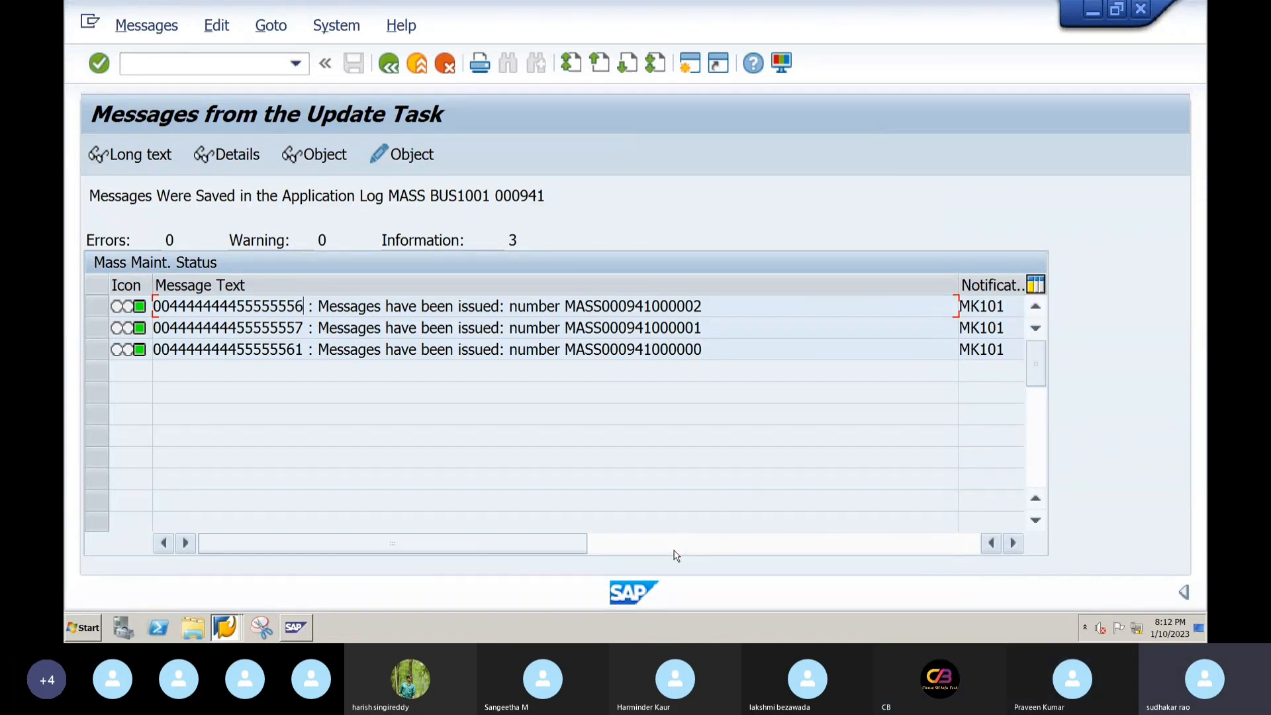
click(599, 545)
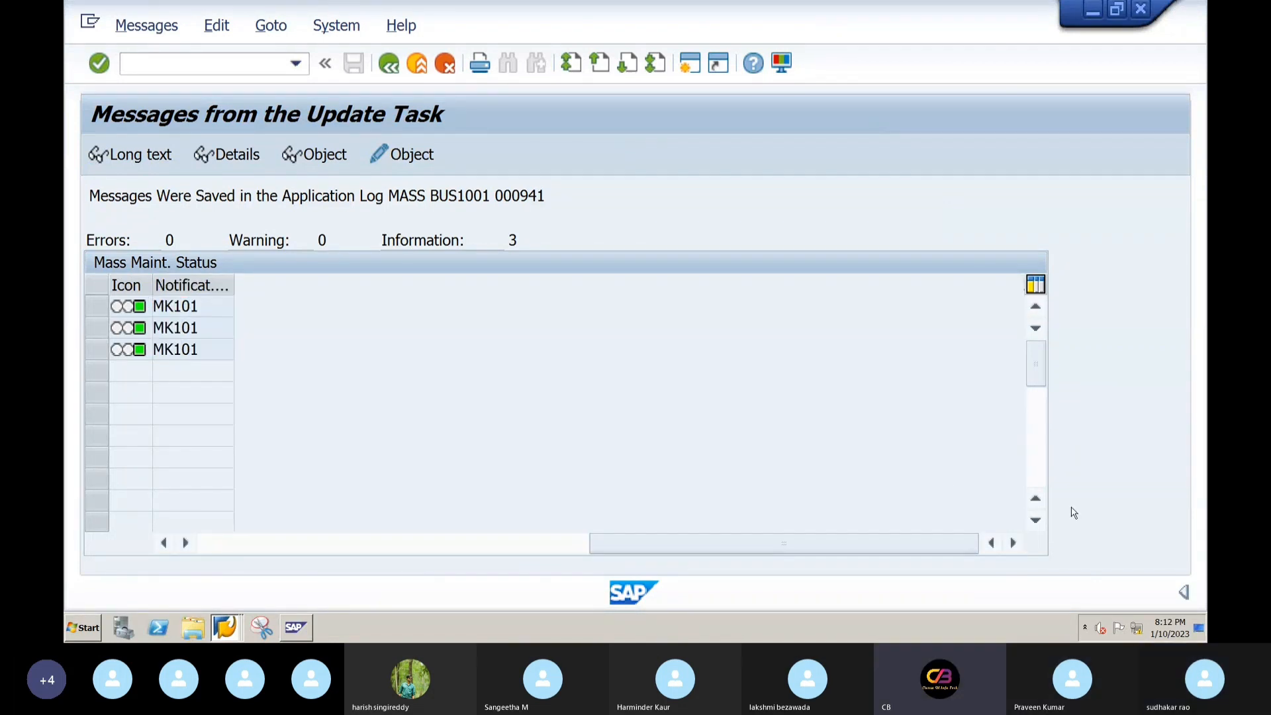
drag(799, 545, 250, 560)
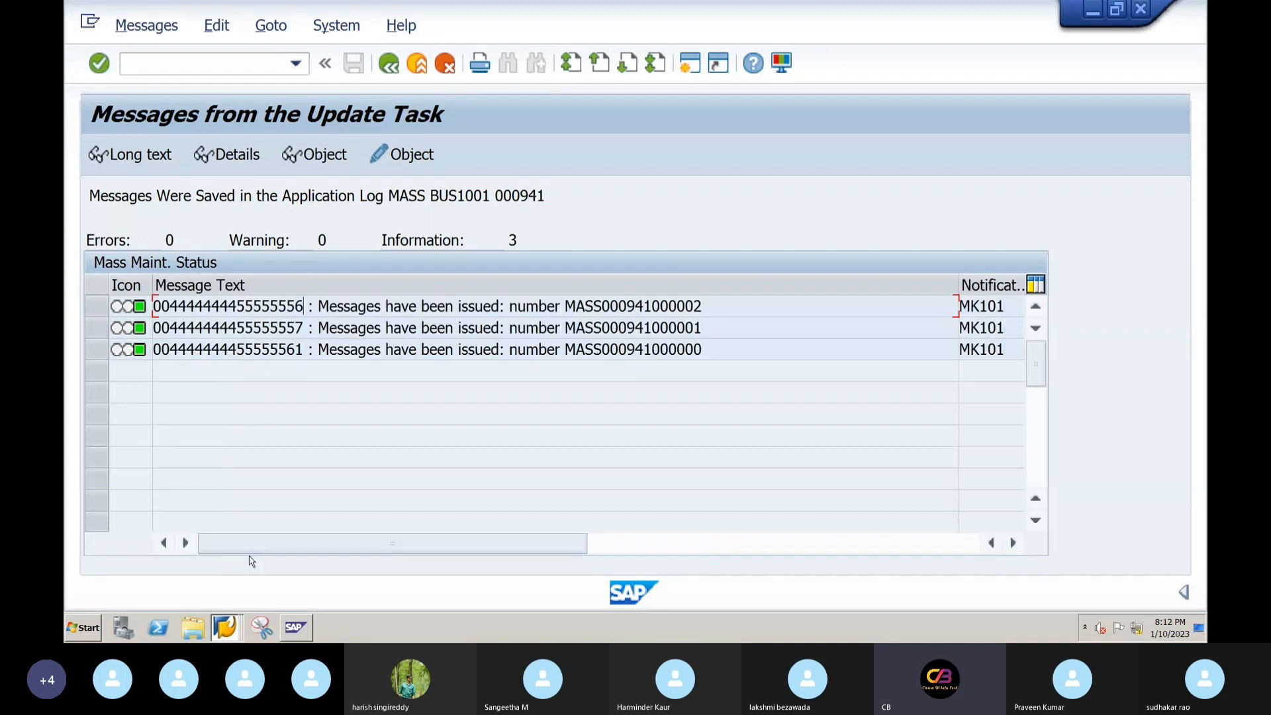
- Go back from the update messages to the mass maintenance data, turning off future display of the buffer warning and confirming it
click(388, 66)
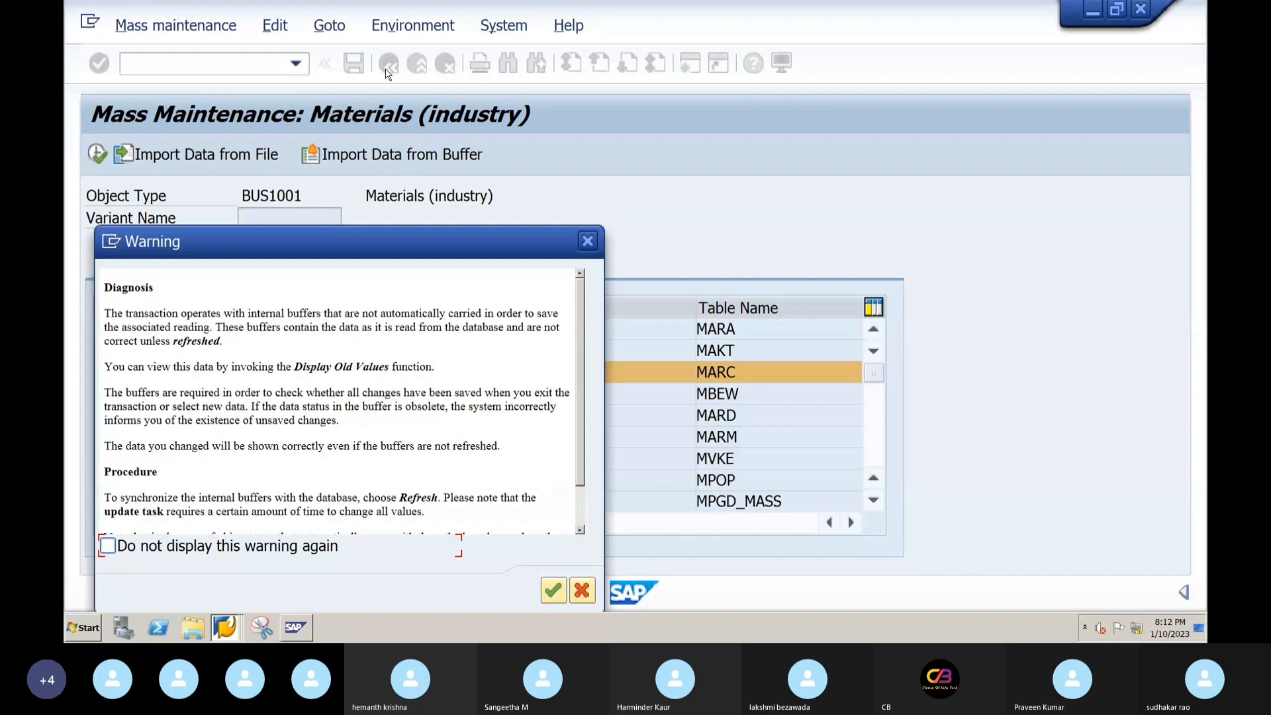
click(108, 547)
click(554, 590)
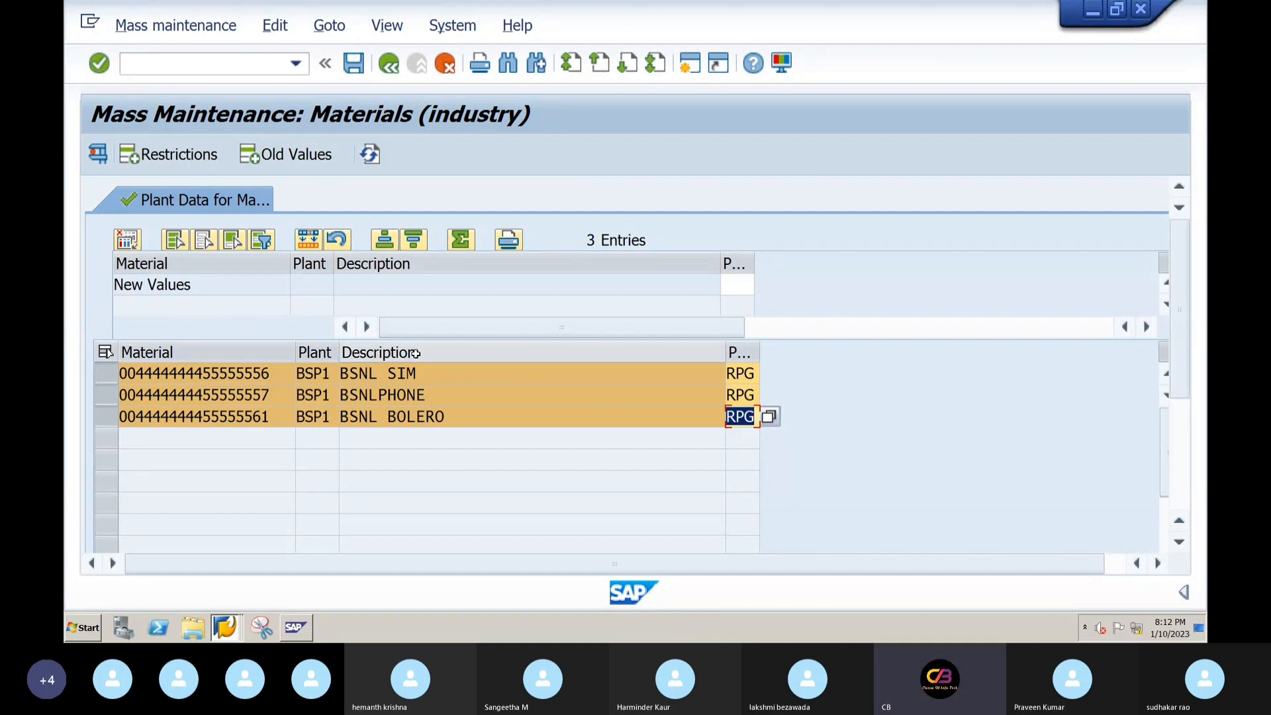
- Compare the purchasing groups in the mass maintenance list with the Purchasing view in the Display Material session
click(225, 628)
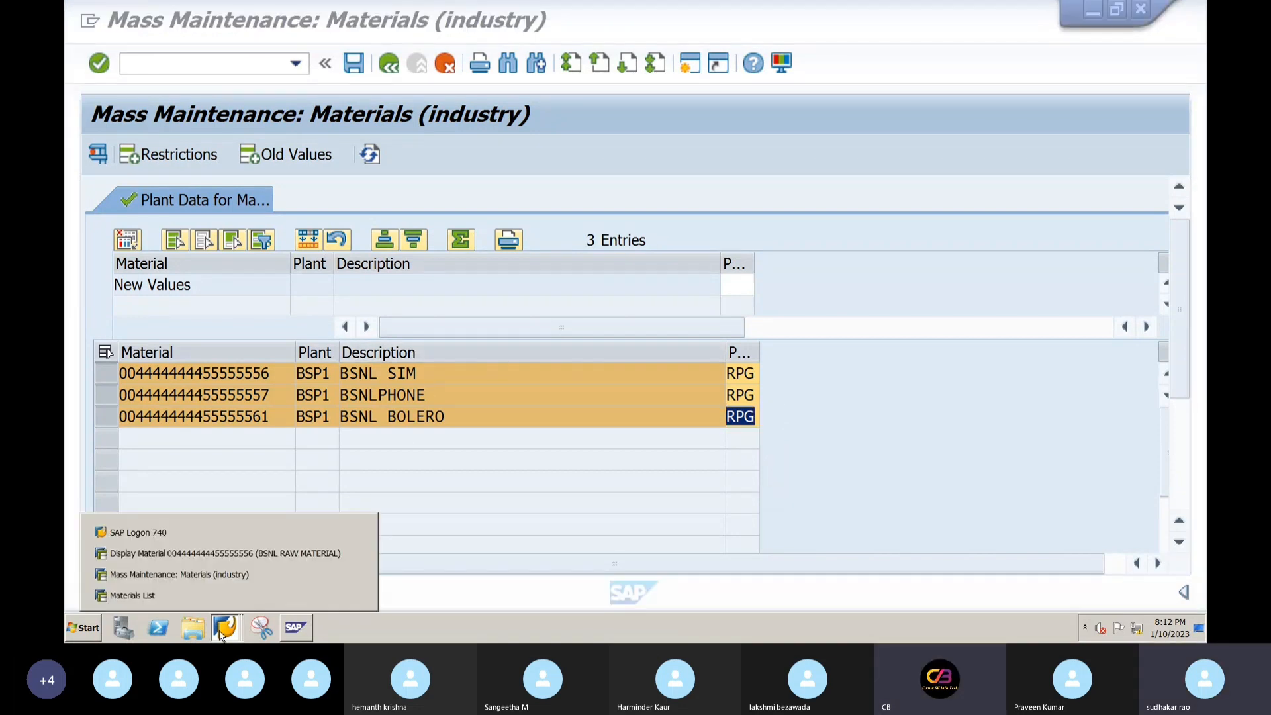
click(202, 583)
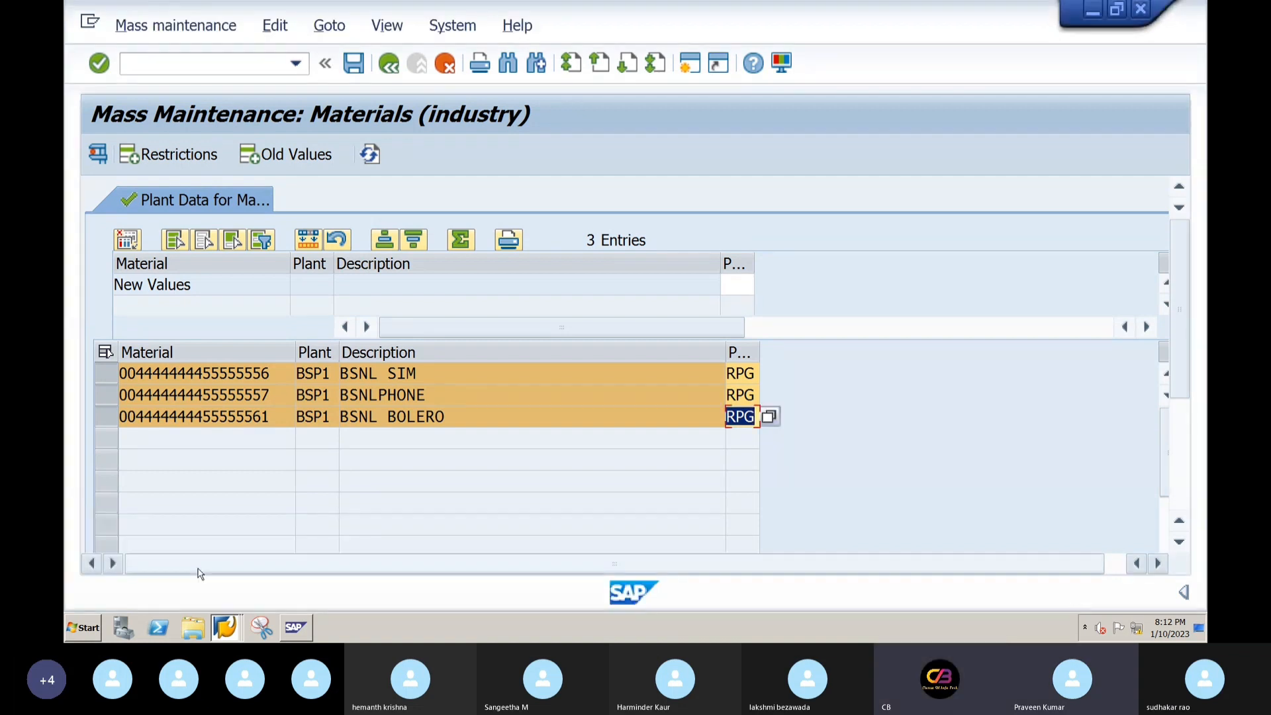
click(225, 628)
click(199, 564)
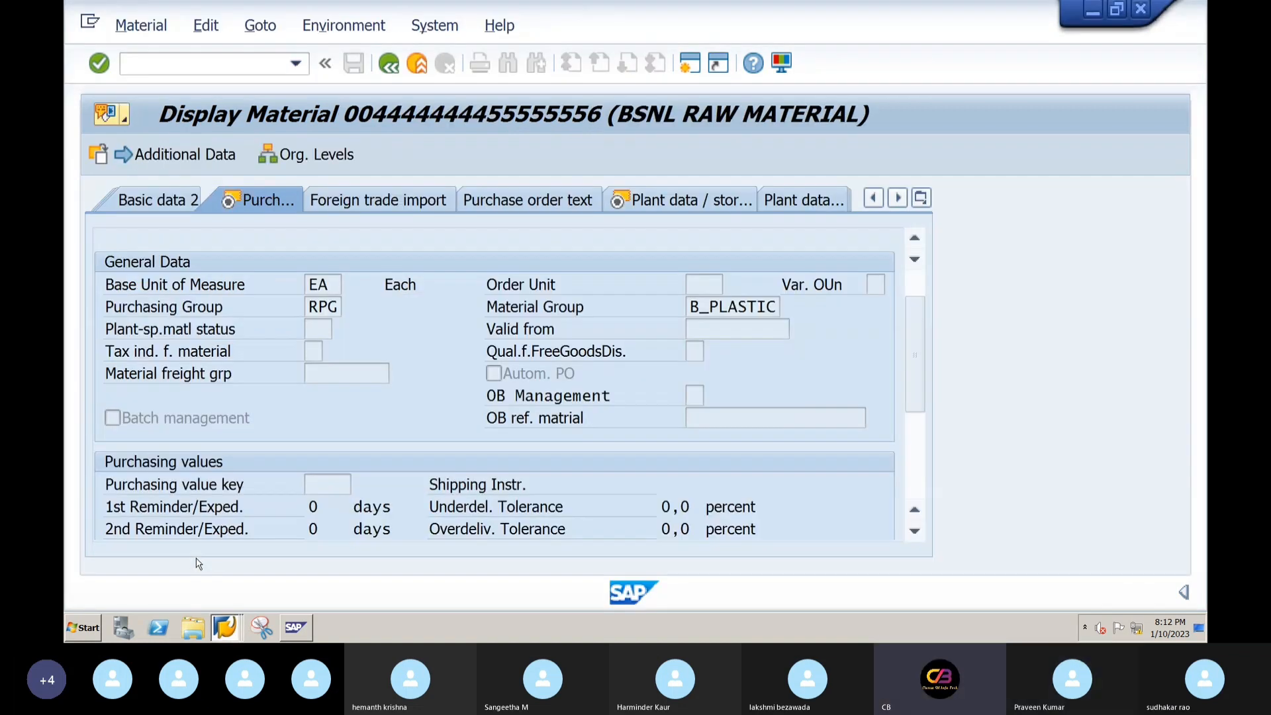